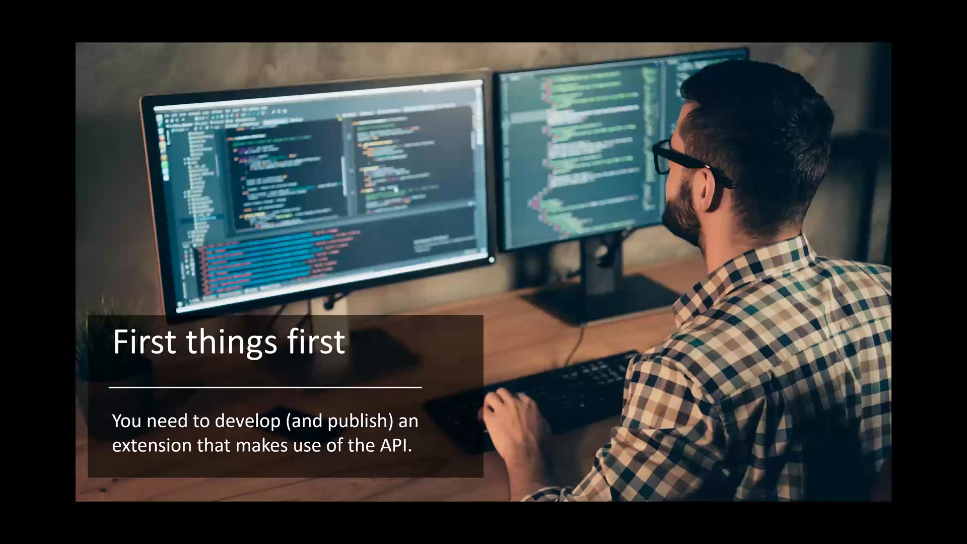
Step: Advance the presentation by one slide, end the slide show, and switch to the remote Windows desktop
key("Right")
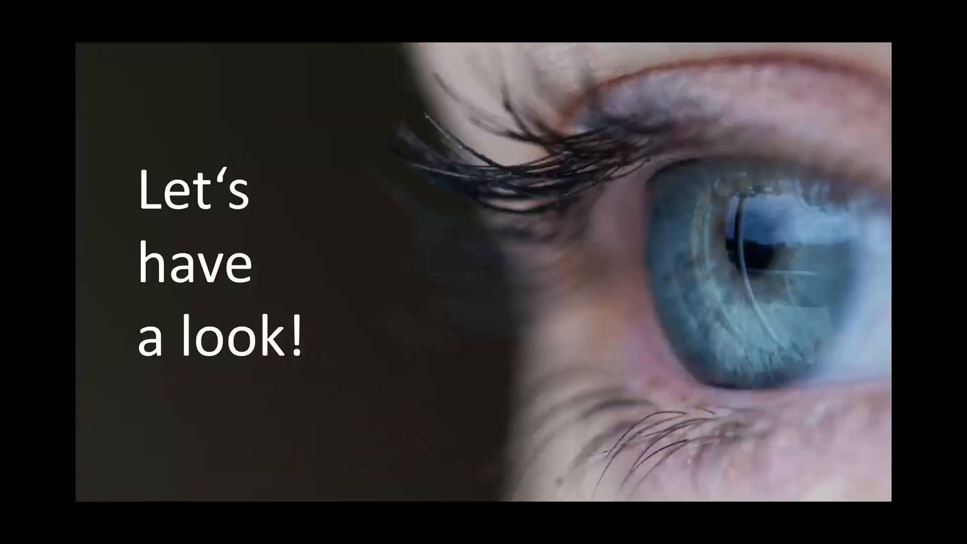
key("Escape")
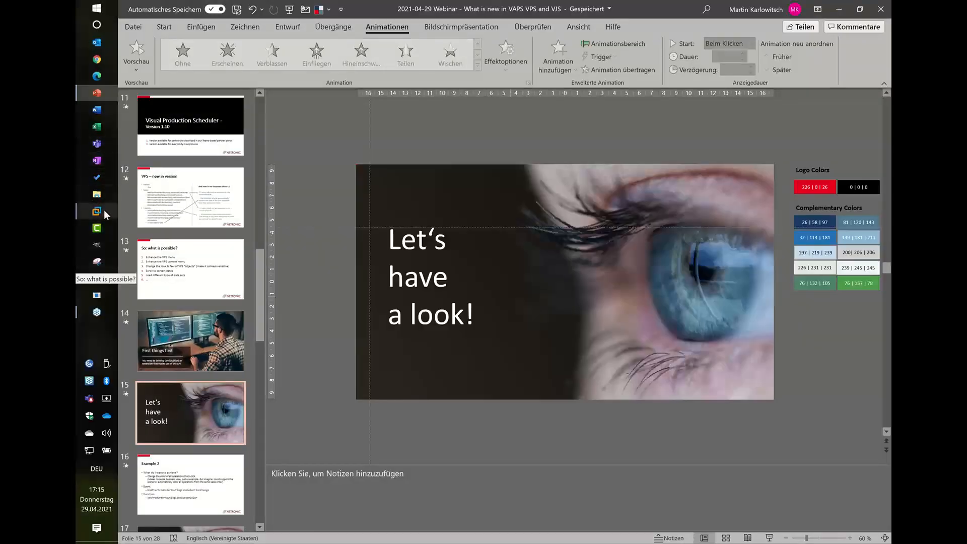
mouse_move(97, 212)
left_click(174, 222)
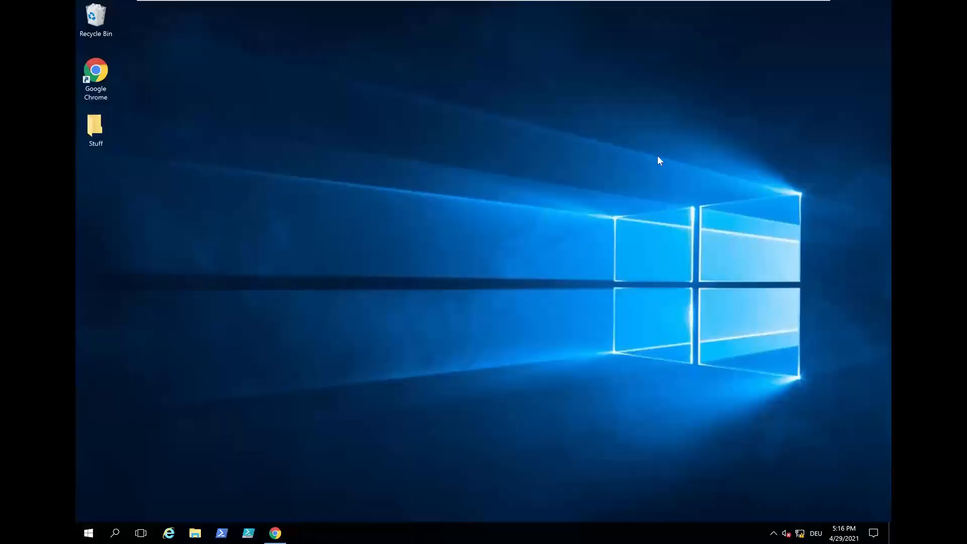
Step: Switch to Chrome, refresh the paused Business Central session, and sign in with the saved user name and password
left_click(276, 535)
left_click(593, 330)
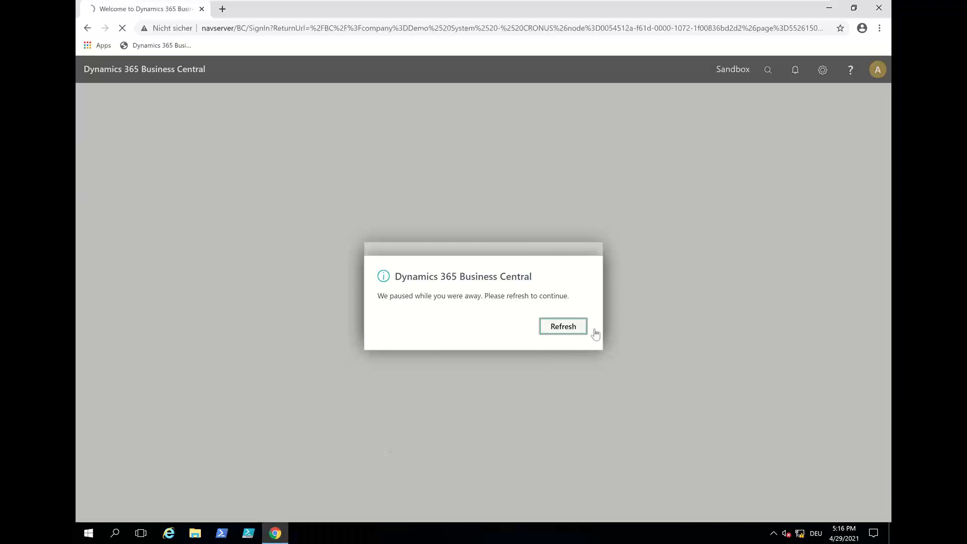
left_click(519, 214)
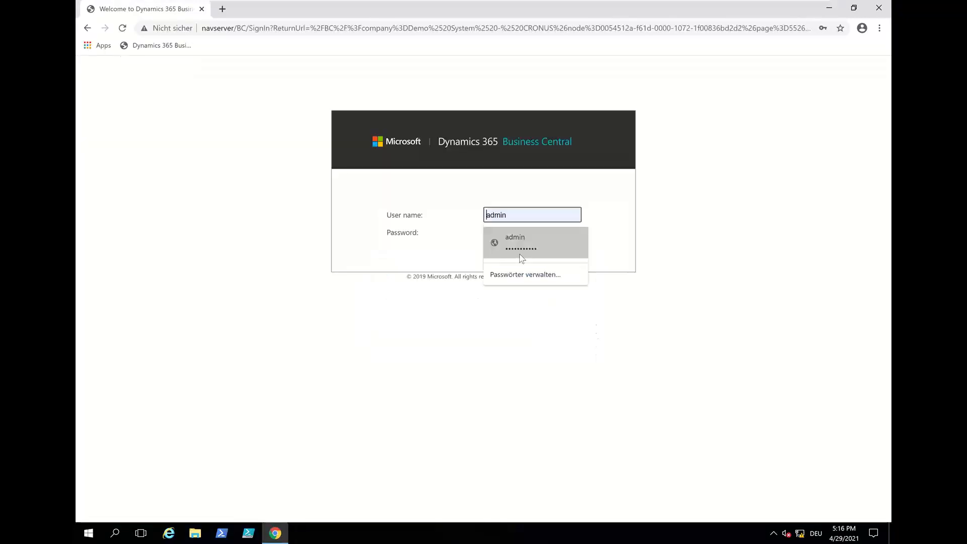
left_click(522, 252)
left_click(568, 256)
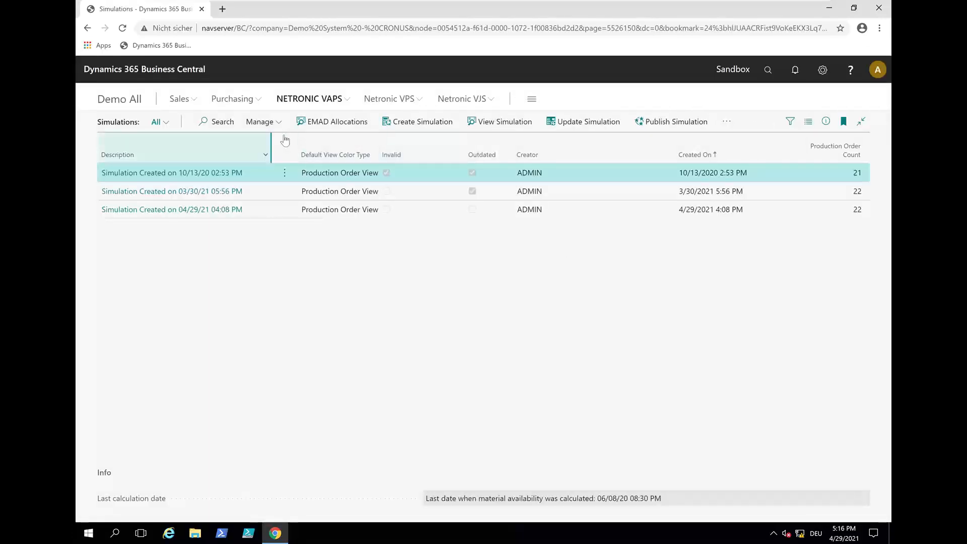
Step: Open the Netronic VPS Visual Production Scheduler with the Show All filter
left_click(391, 99)
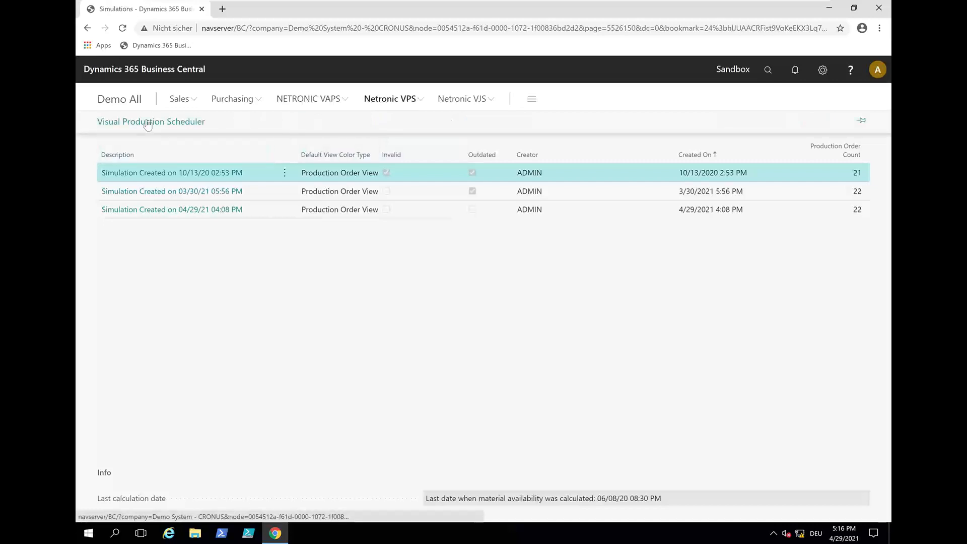
left_click(149, 122)
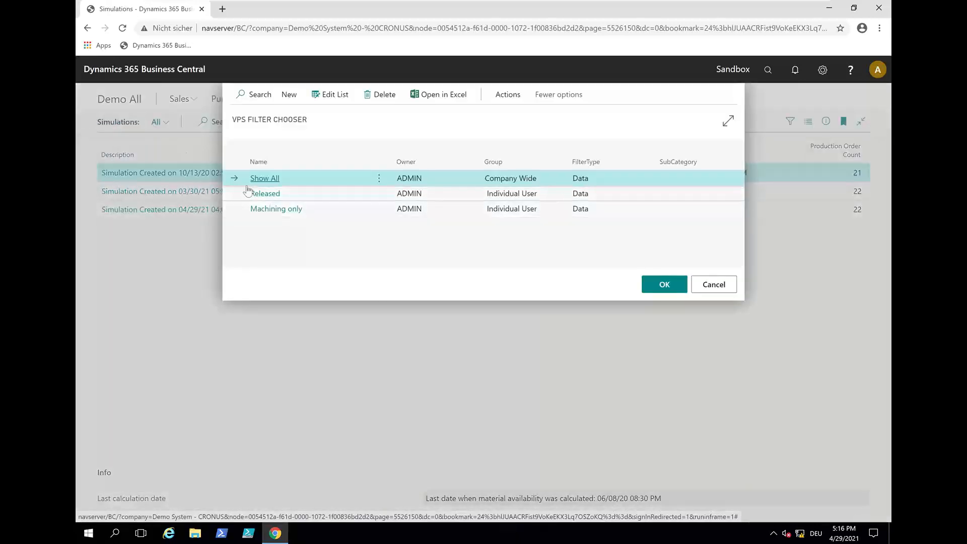
left_click(667, 287)
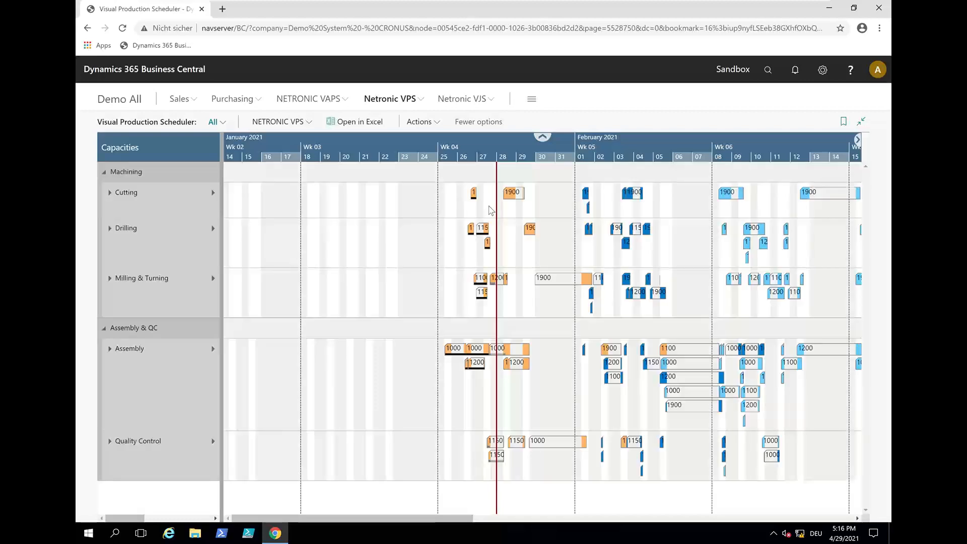
Step: Expand the Cutting, Drilling, and Milling & Turning work centers to show their individual machines in the schedule
scroll(504, 156, "down", 3)
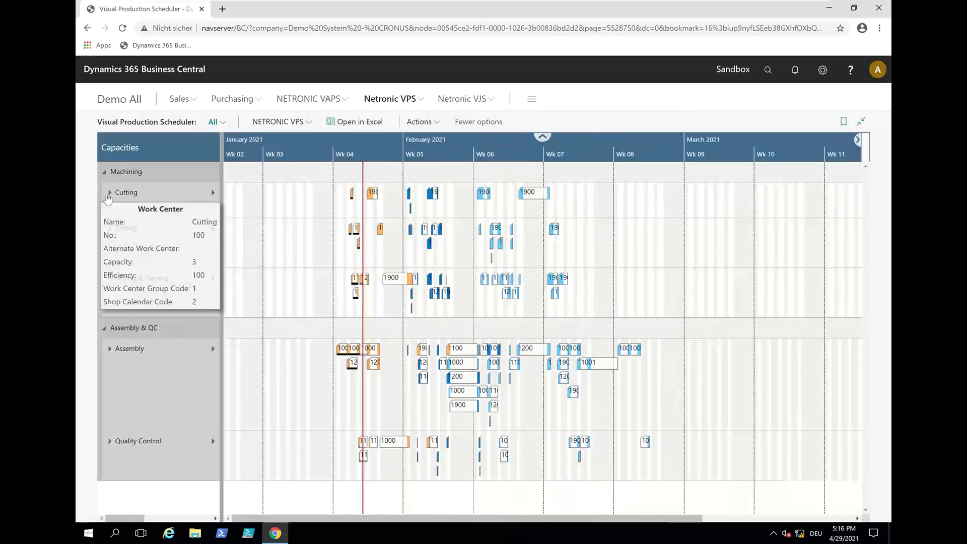
left_click(109, 193)
left_click(110, 277)
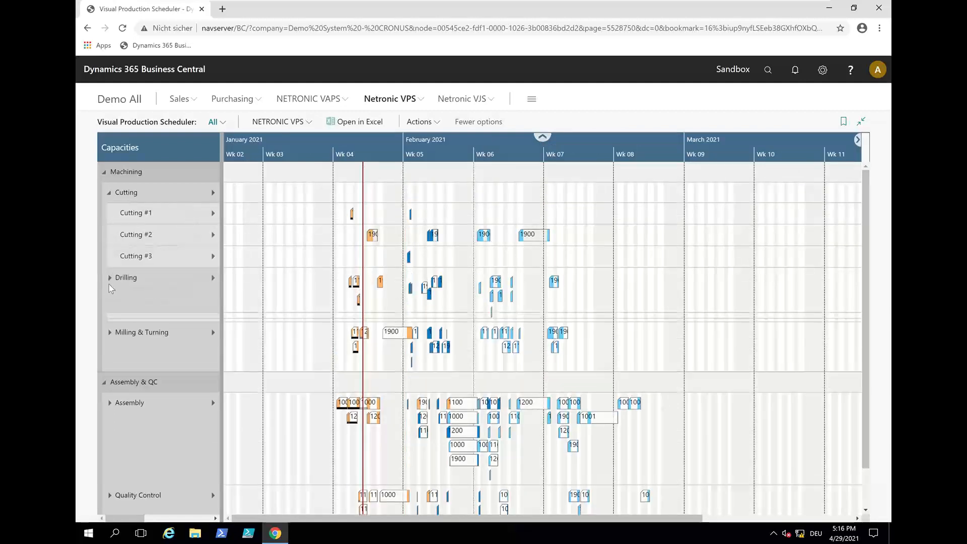
left_click(109, 355)
left_click(487, 233)
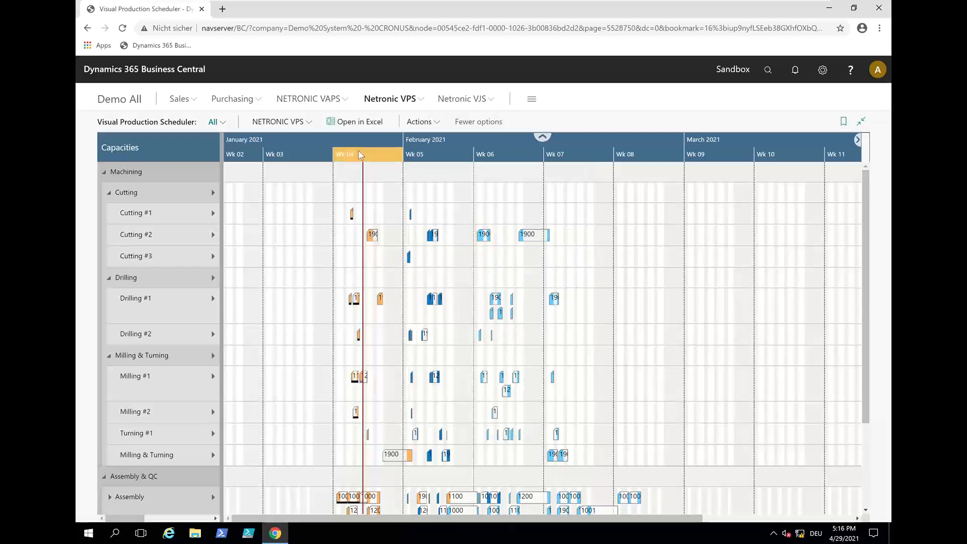
Step: Examine the context commands for the 1900 operation on Cutting #2 and the commands available for NETRONIC VPS
scroll(361, 151, "up", 4)
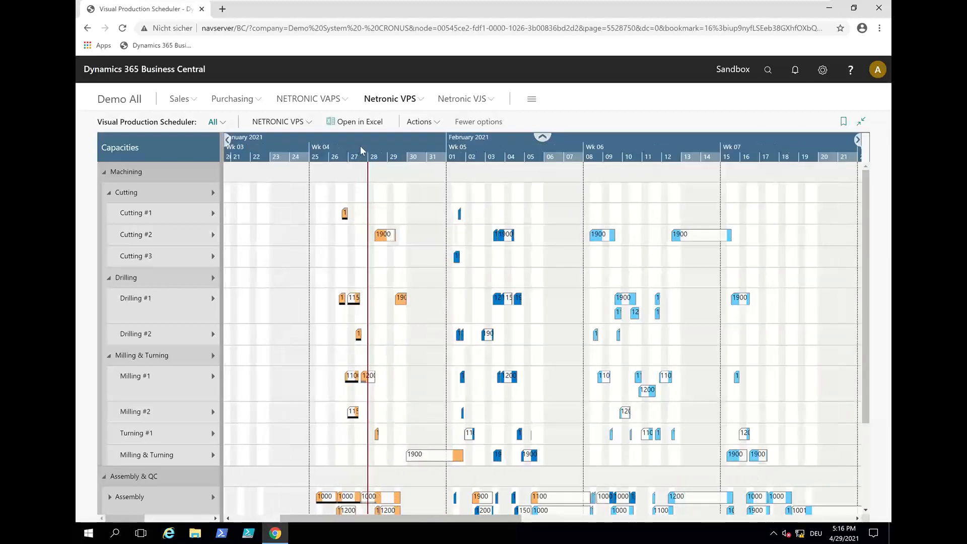
scroll(360, 146, "up", 1)
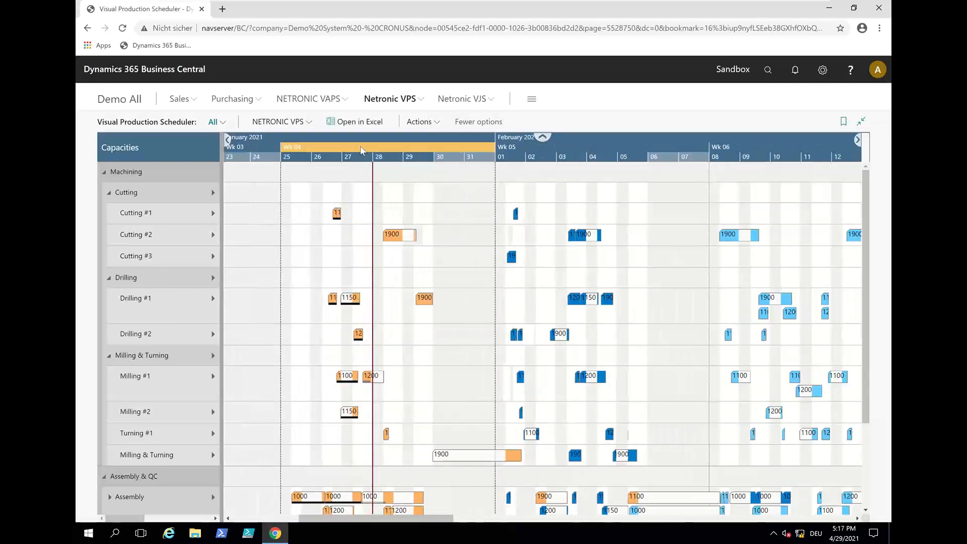
right_click(394, 240)
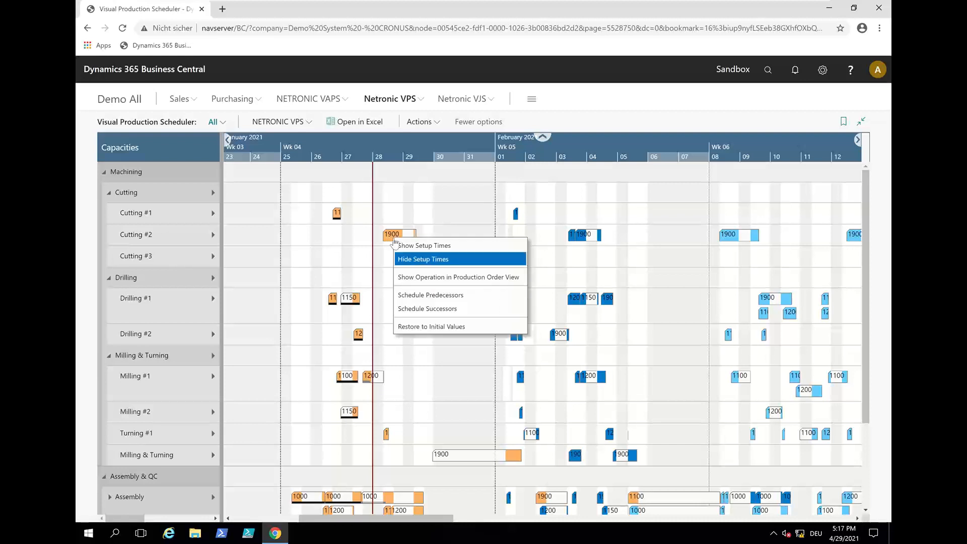
left_click(309, 123)
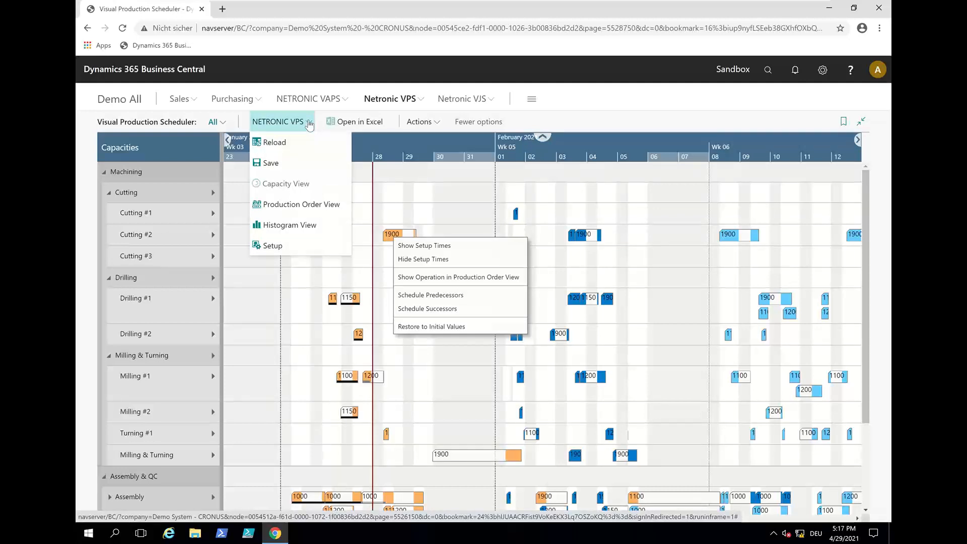
left_click(584, 123)
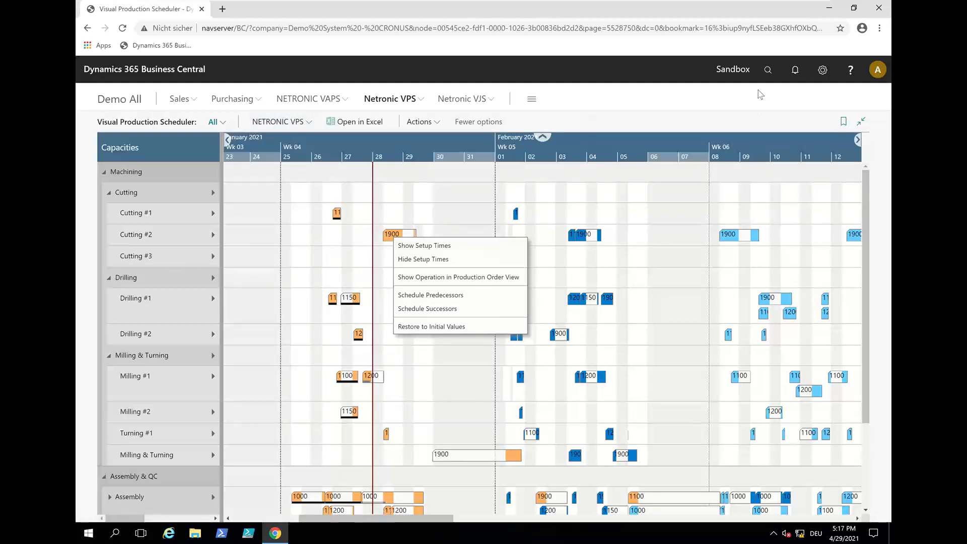
Step: Search for "extens" and open the Extension Management page
left_click(769, 75)
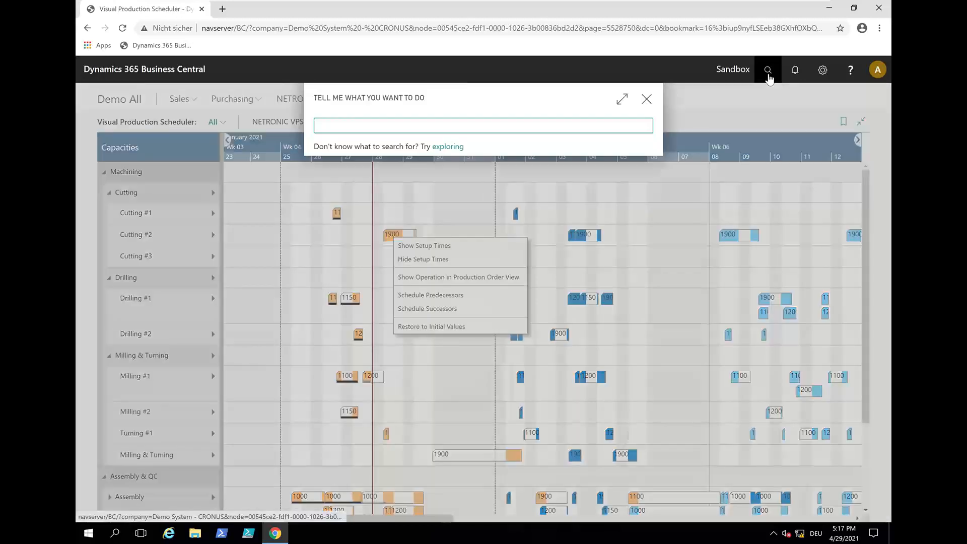
type("extens")
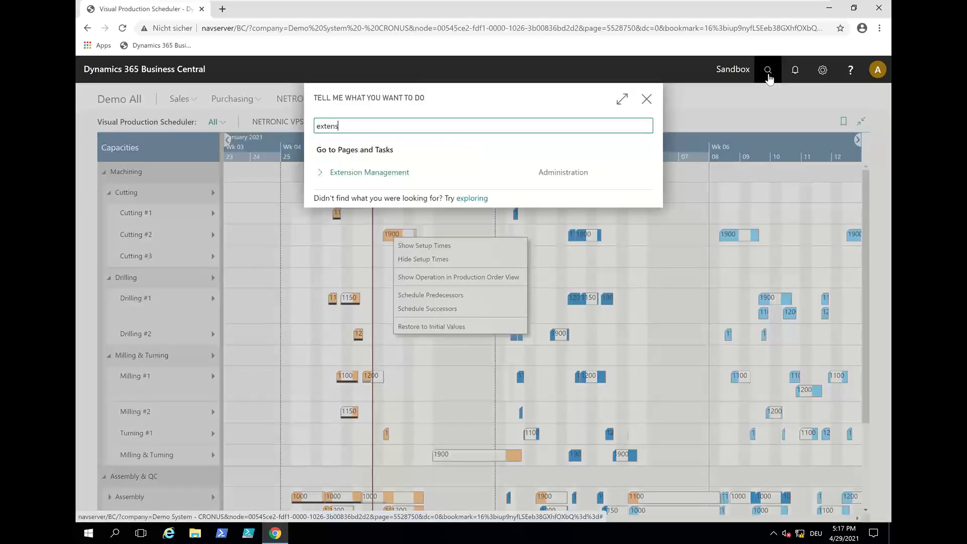
left_click(397, 172)
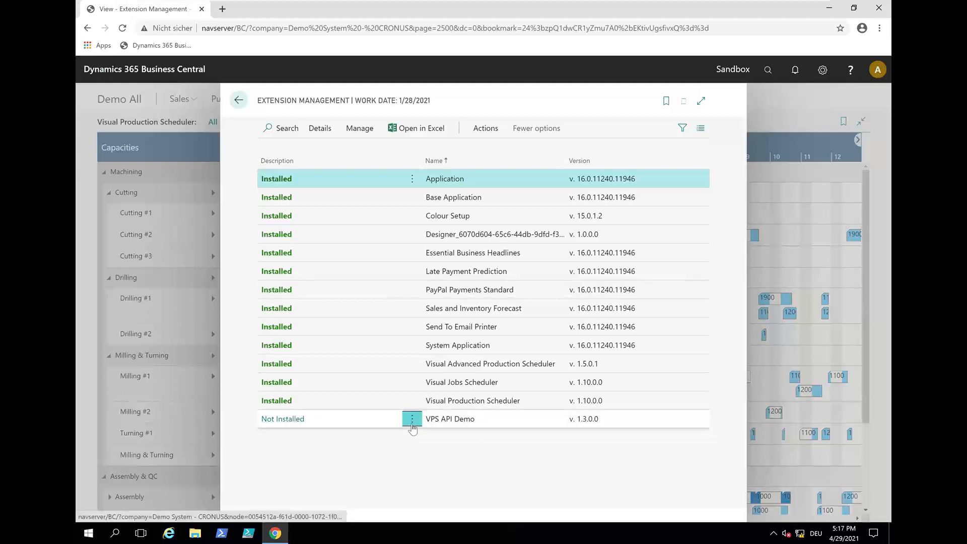
Step: Install the VPS API Demo extension and acknowledge the completed installation
left_click(411, 425)
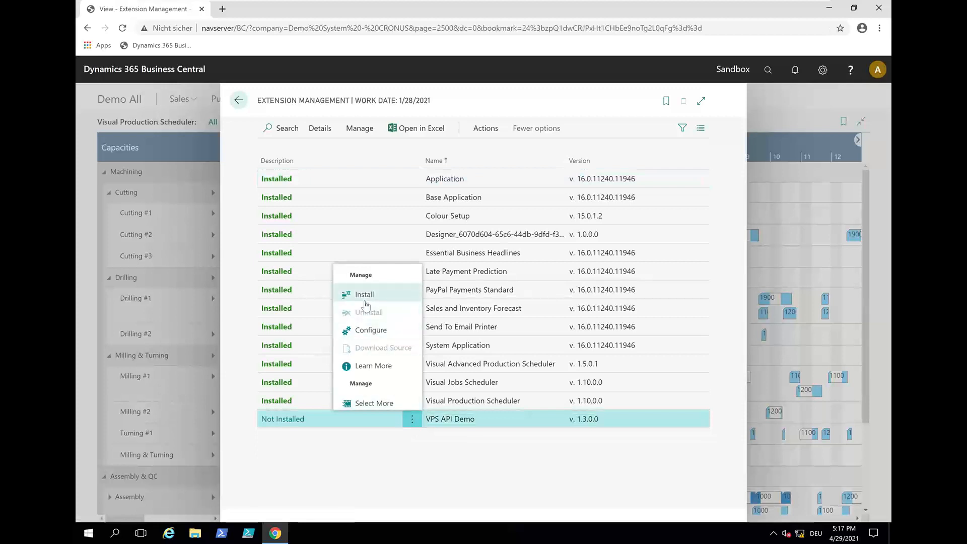
left_click(364, 299)
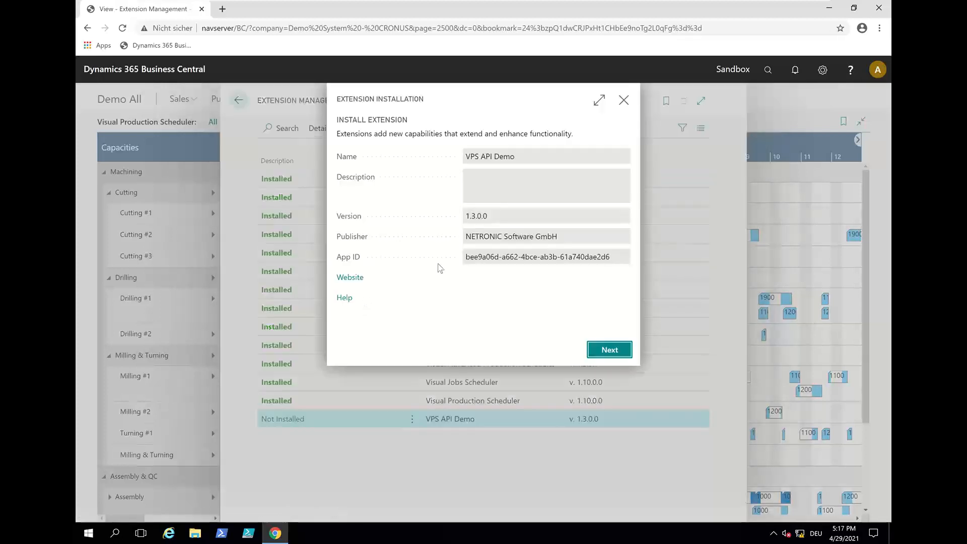
left_click(608, 352)
left_click(608, 350)
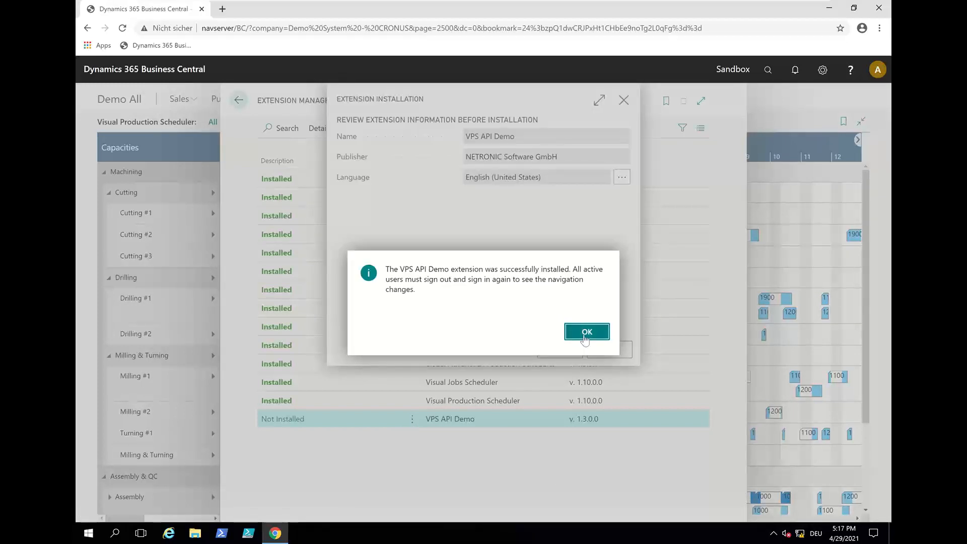
left_click(586, 336)
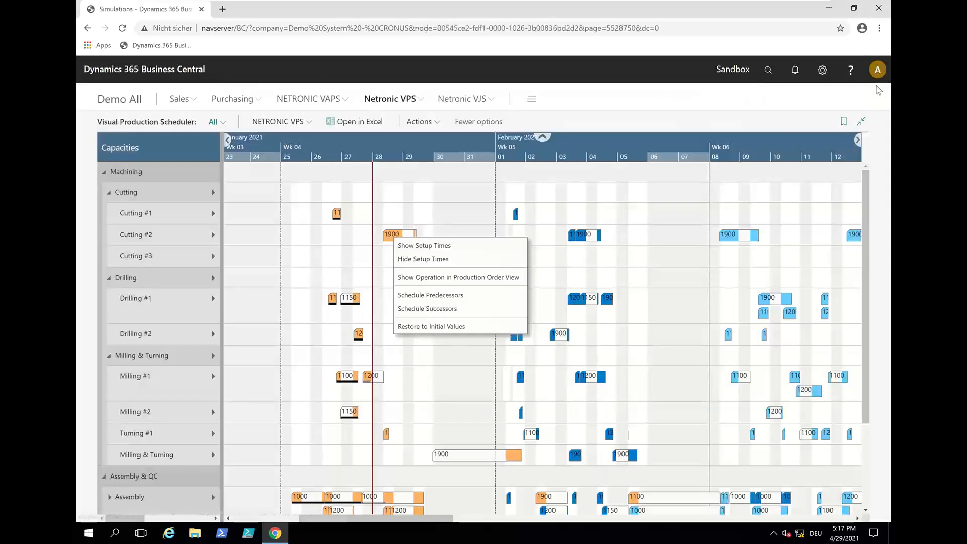
Step: Sign out of Business Central and sign in again with the saved user name and password
left_click(877, 70)
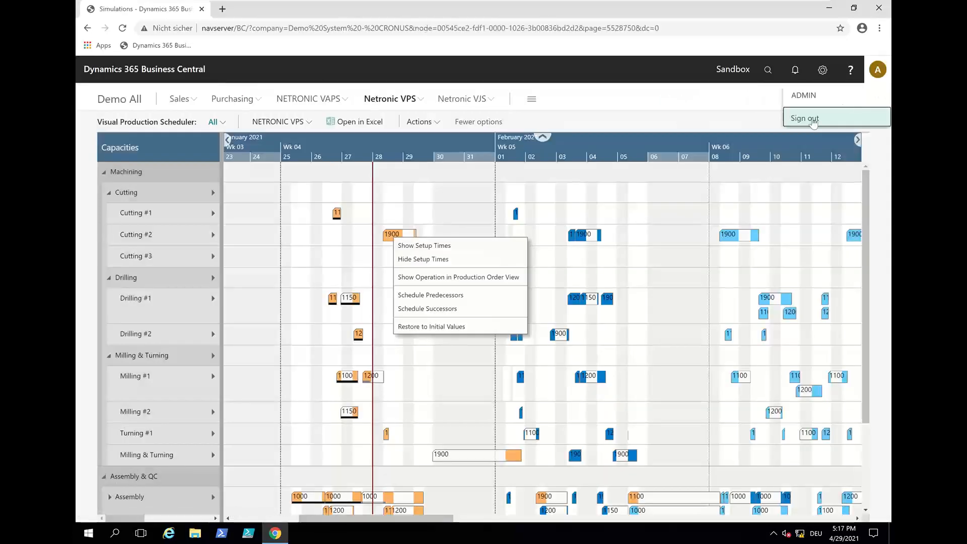
left_click(812, 118)
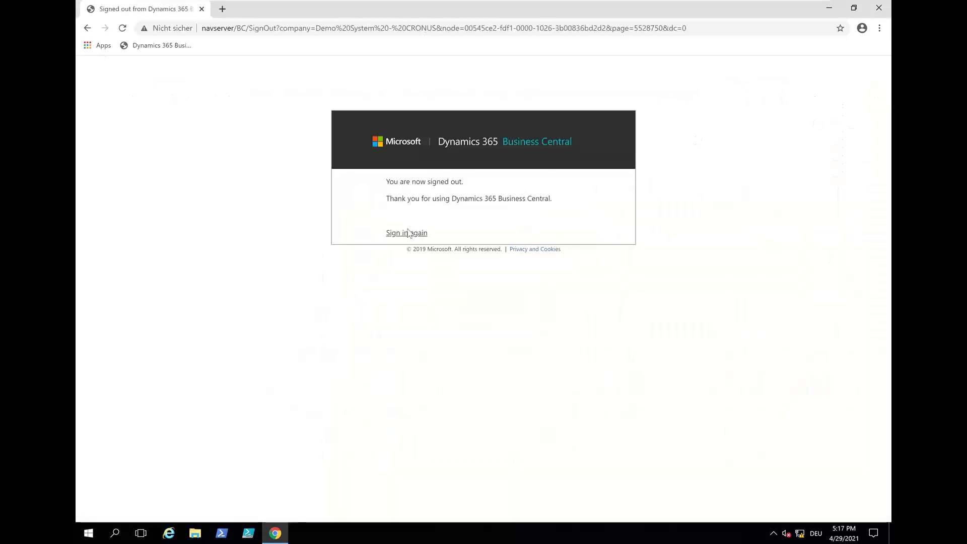
left_click(408, 233)
left_click(523, 212)
left_click(525, 241)
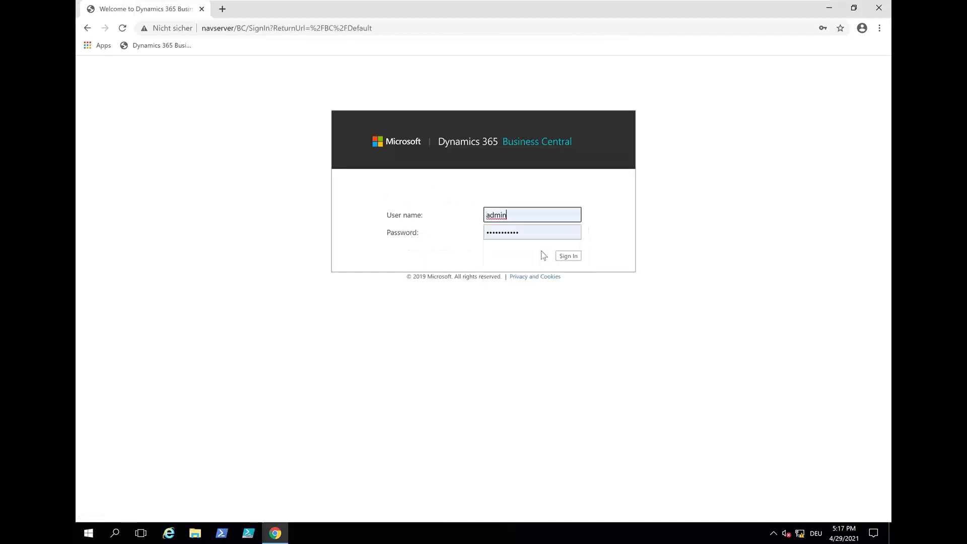
left_click(571, 259)
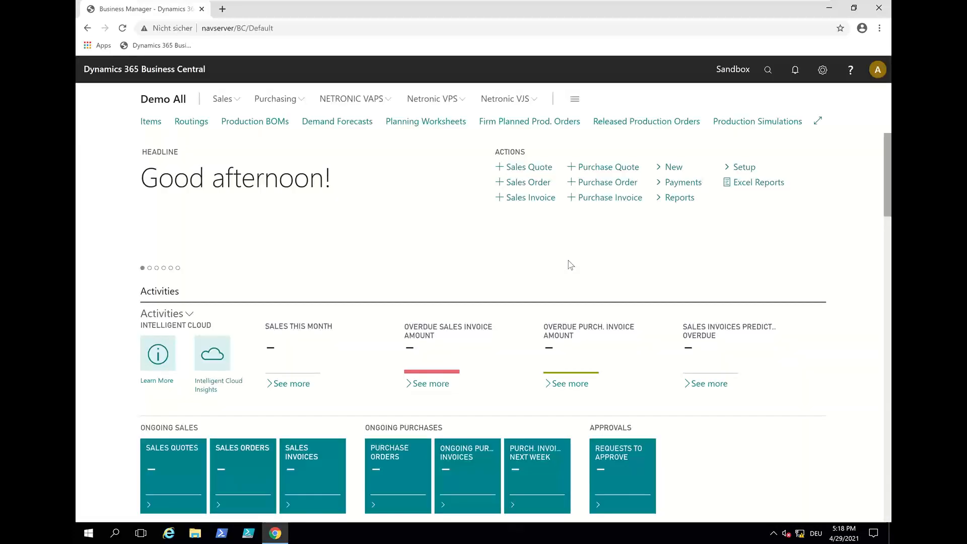
Step: Reopen the Visual Production Scheduler from Netronic VPS, accepting the filter preselected in the VPS Filter Chooser
left_click(436, 106)
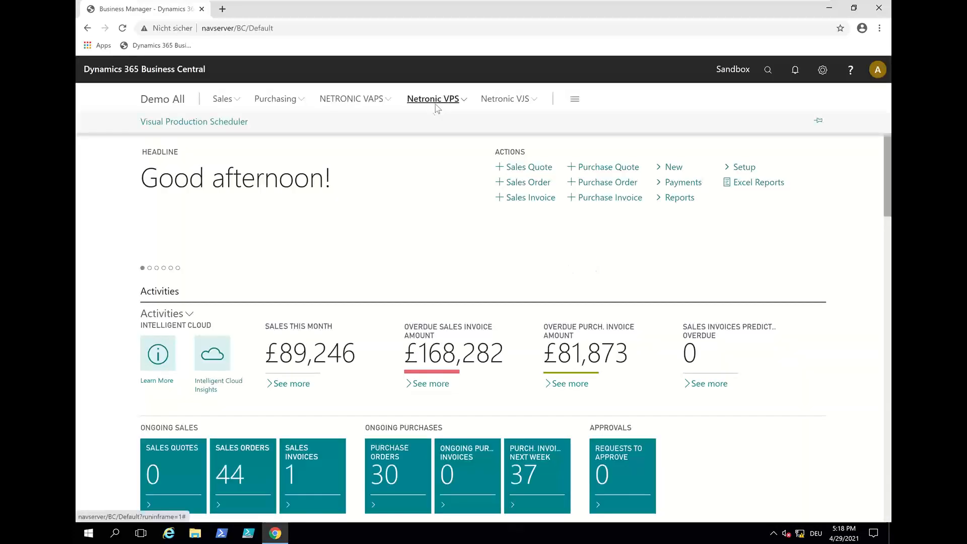
left_click(205, 122)
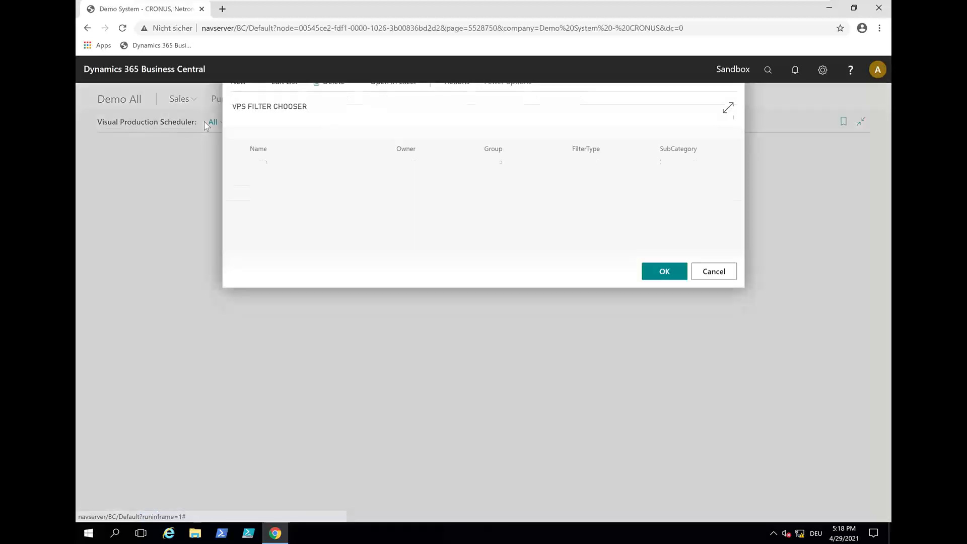
left_click(654, 287)
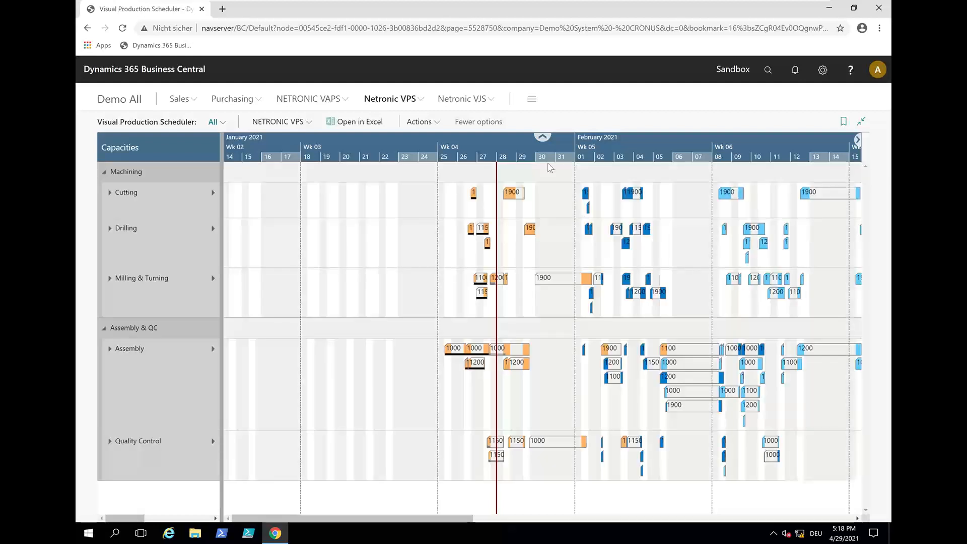
Step: Expand the Cutting work center to show its three machines in the reopened schedule
scroll(549, 155, "down", 2)
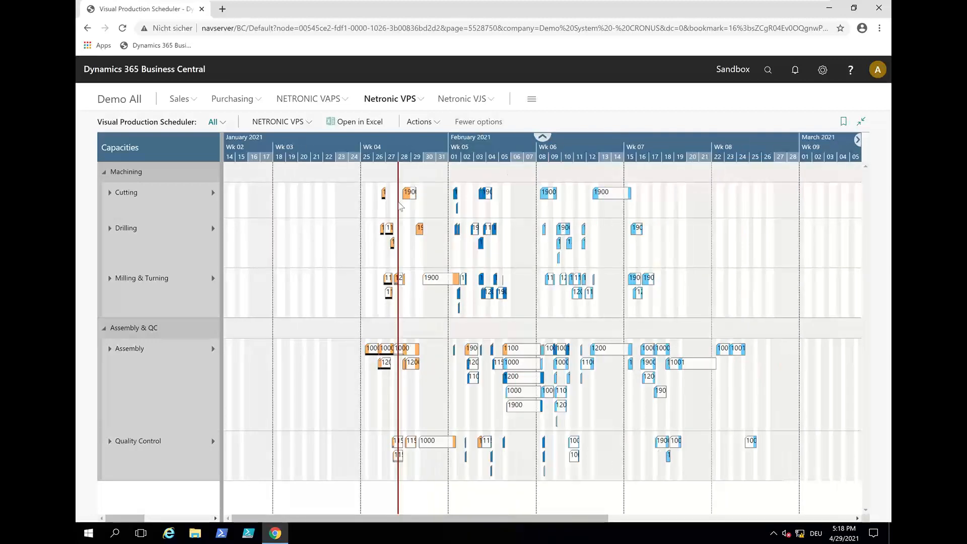
mouse_move(110, 202)
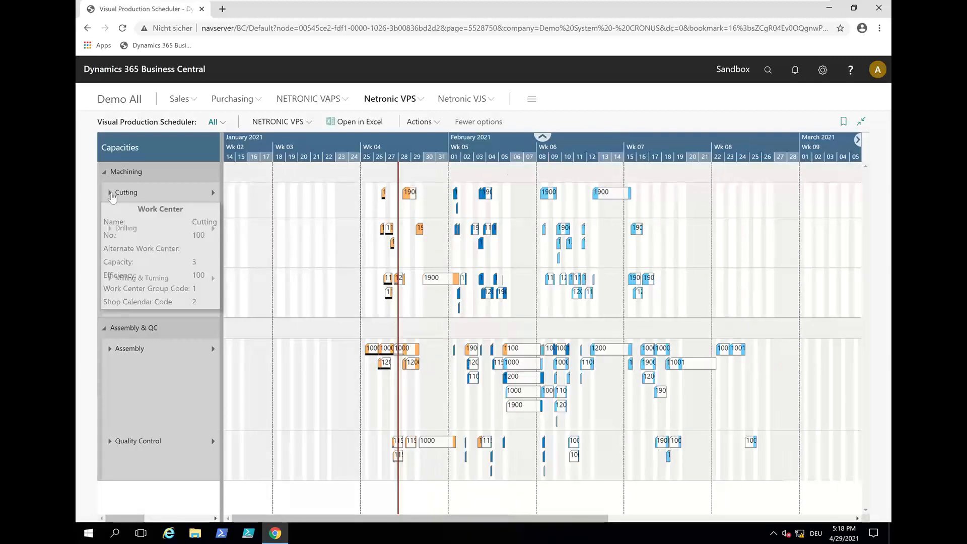
left_click(109, 192)
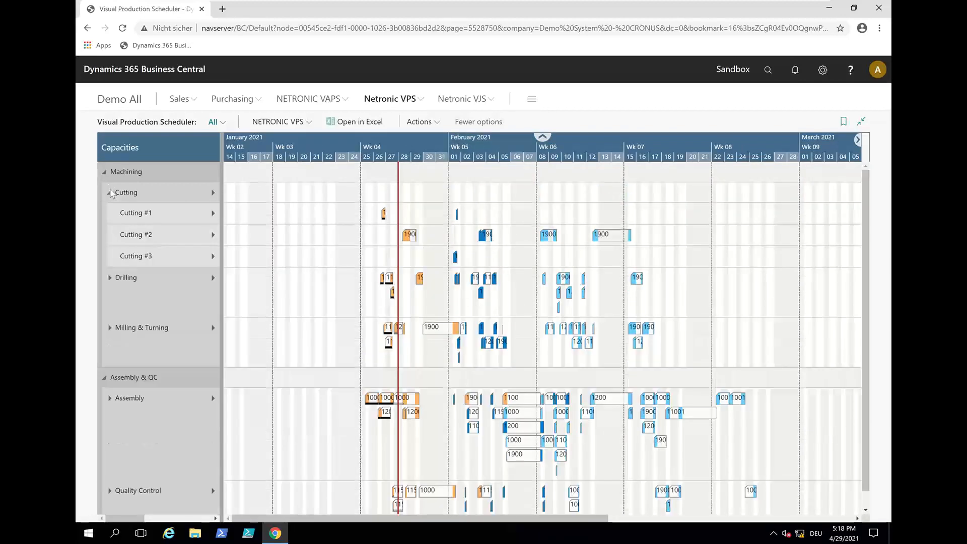
scroll(487, 148, "up", 3)
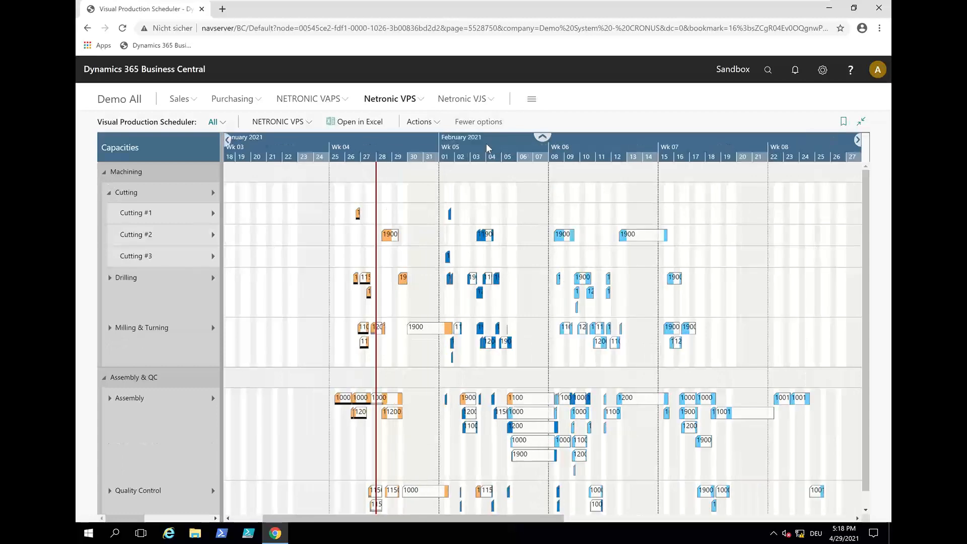
Step: Examine the custom commands offered for a Cutting #2 operation and for the Visual Production Scheduler, and return to the PowerPoint presentation
scroll(487, 238, "up", 1)
right_click(486, 237)
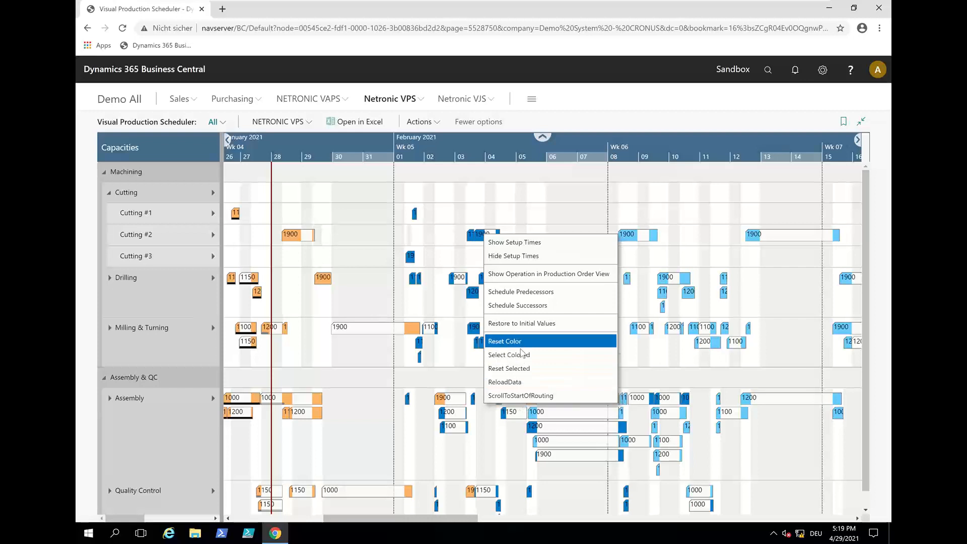
left_click(488, 198)
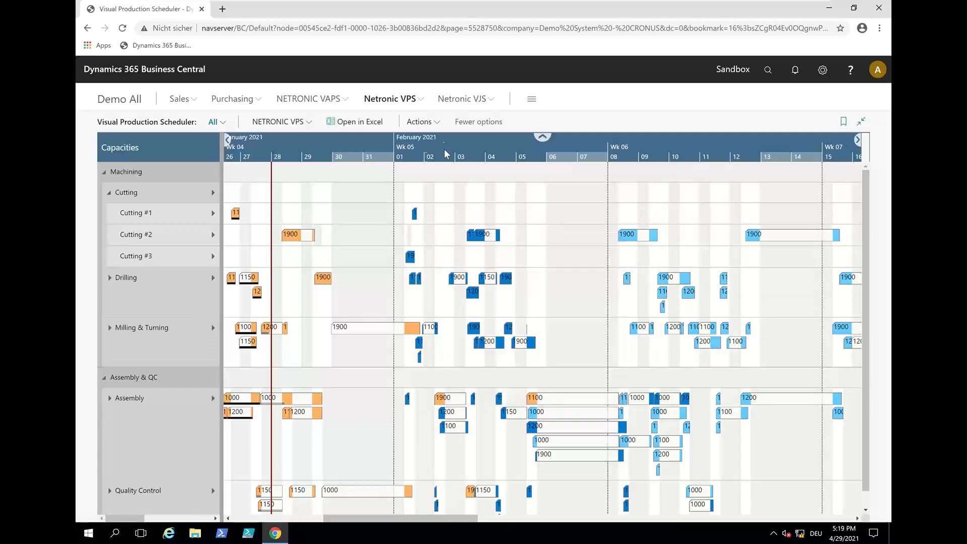
left_click(433, 123)
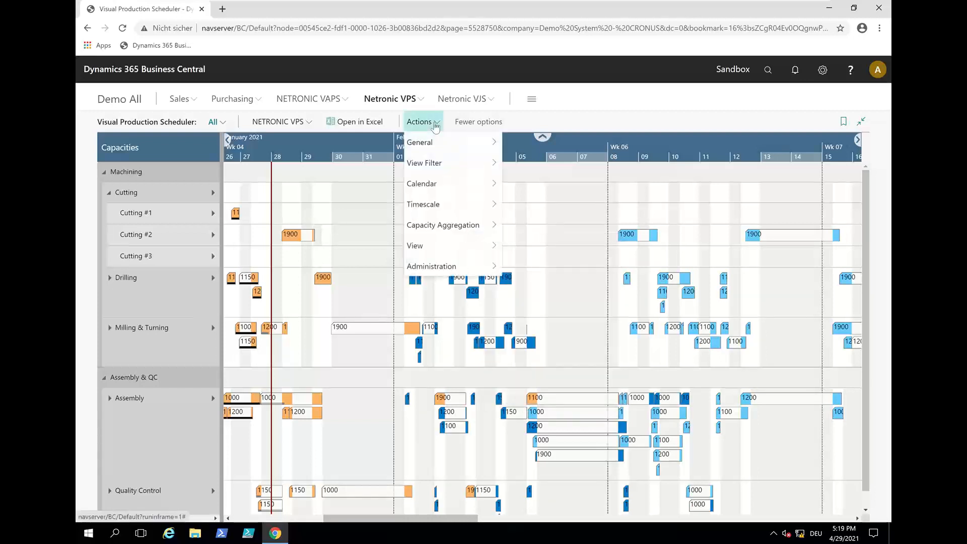
left_click(311, 126)
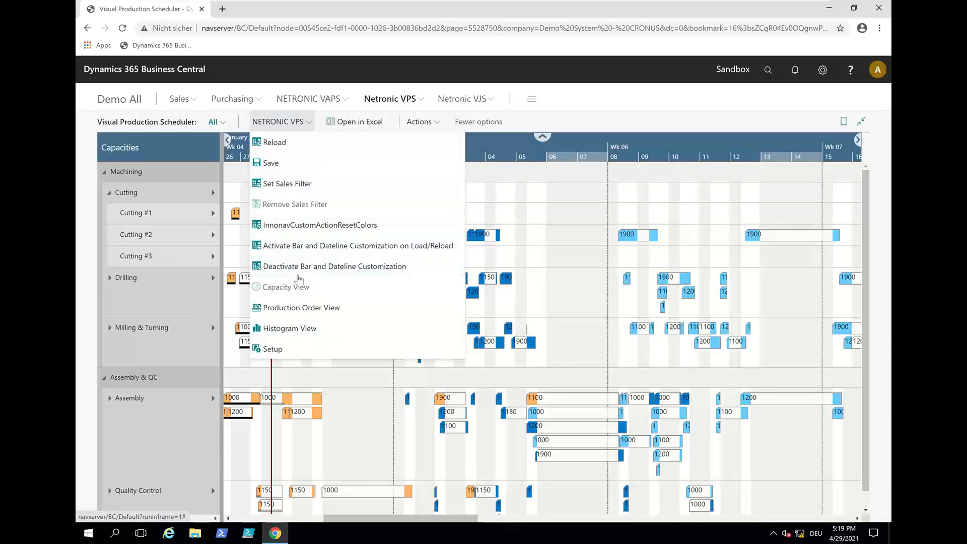
left_click(274, 126)
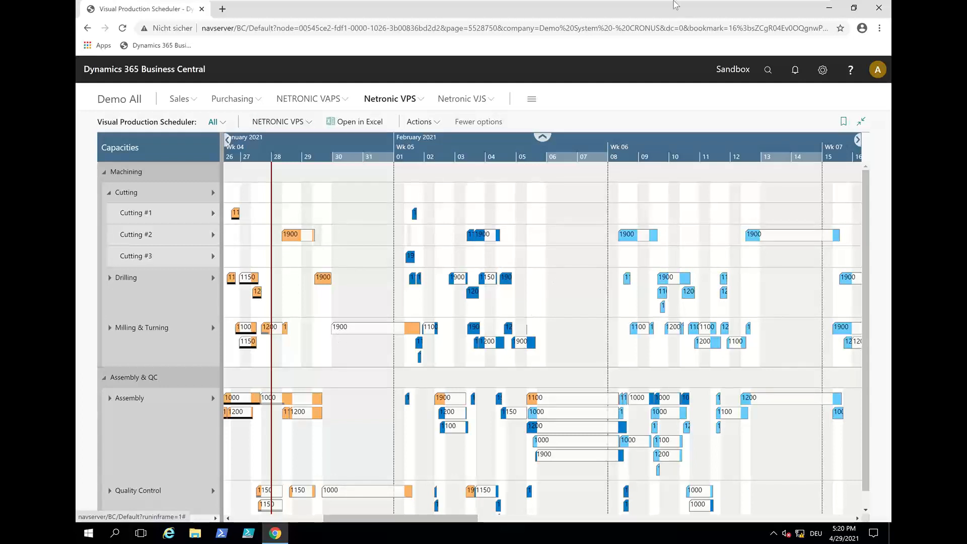
left_click(793, 9)
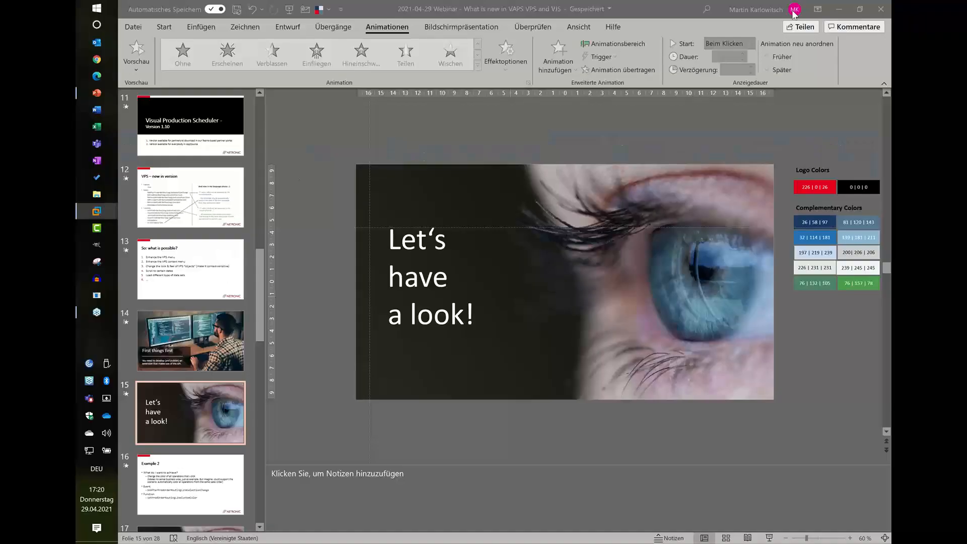
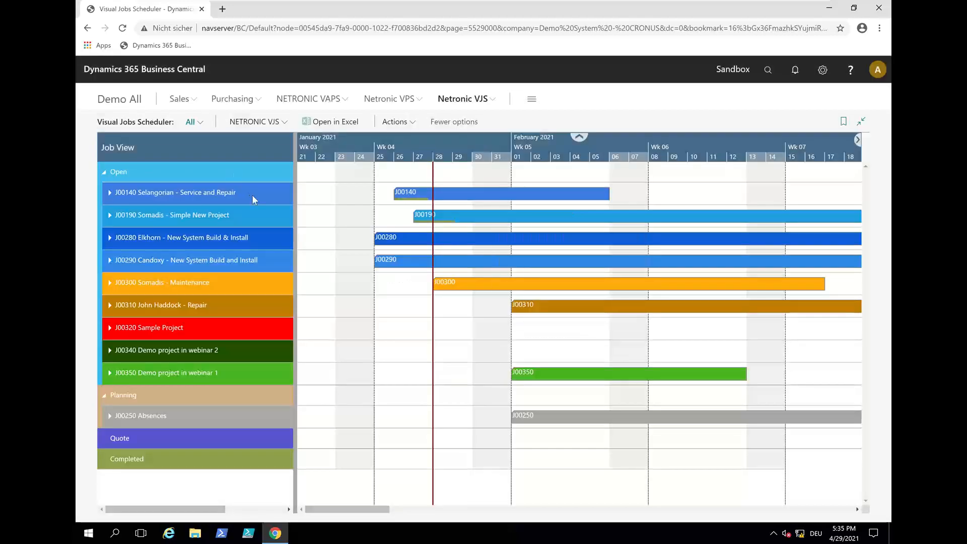
Step: Look at the Visual Jobs Scheduler plan in the Resource View and return to the Job View
mouse_move(252, 197)
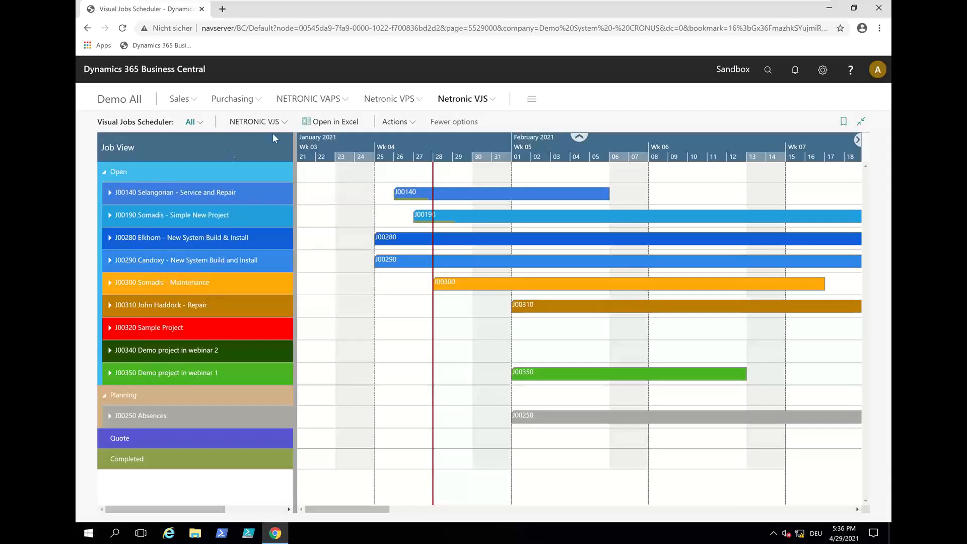
left_click(256, 121)
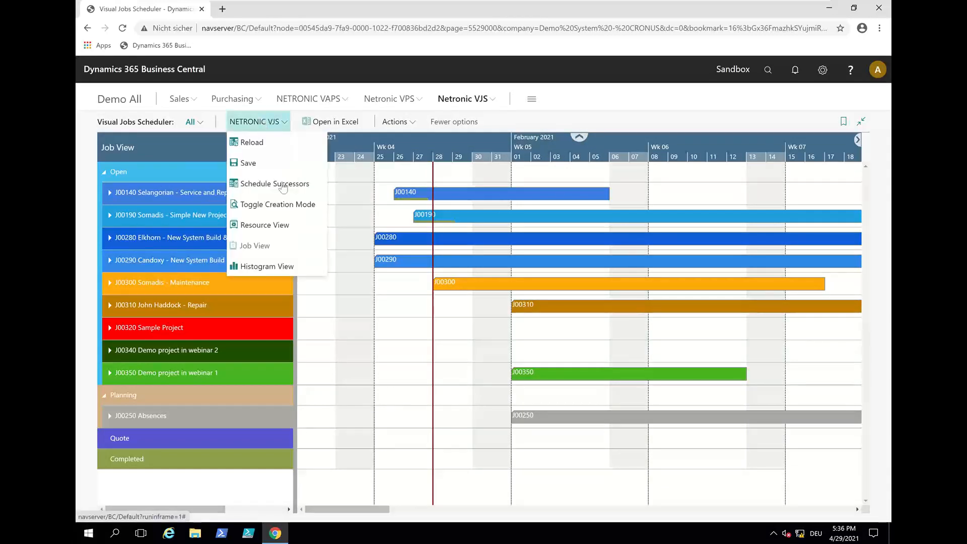
left_click(298, 225)
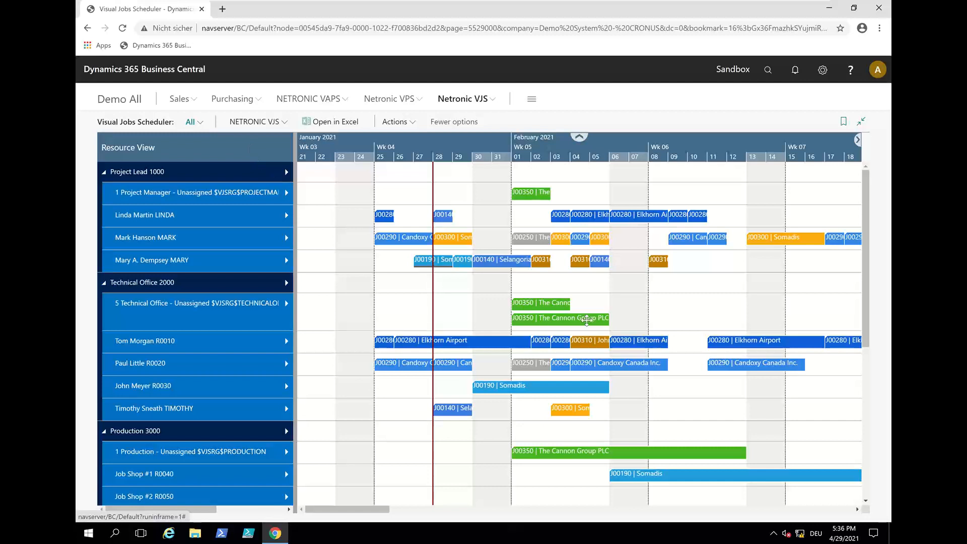
left_click(282, 123)
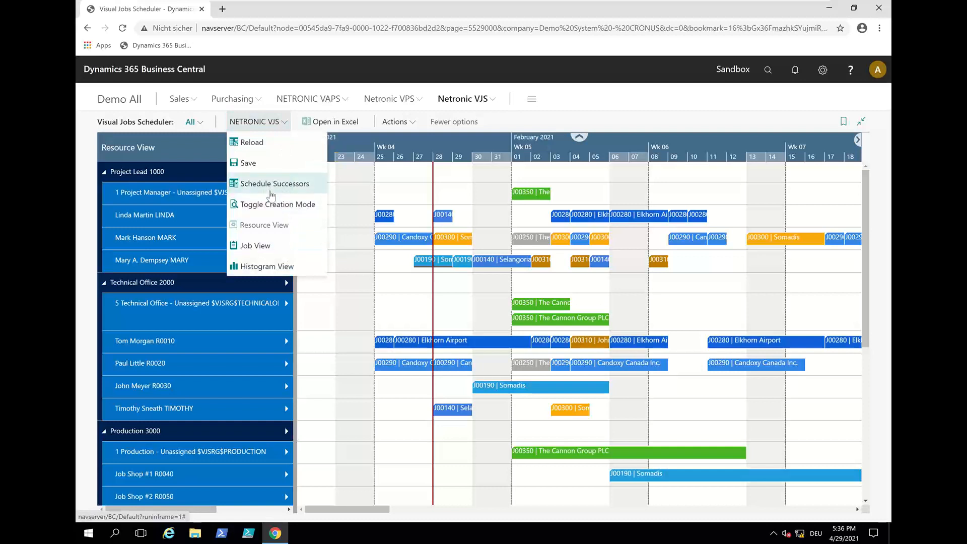
left_click(274, 247)
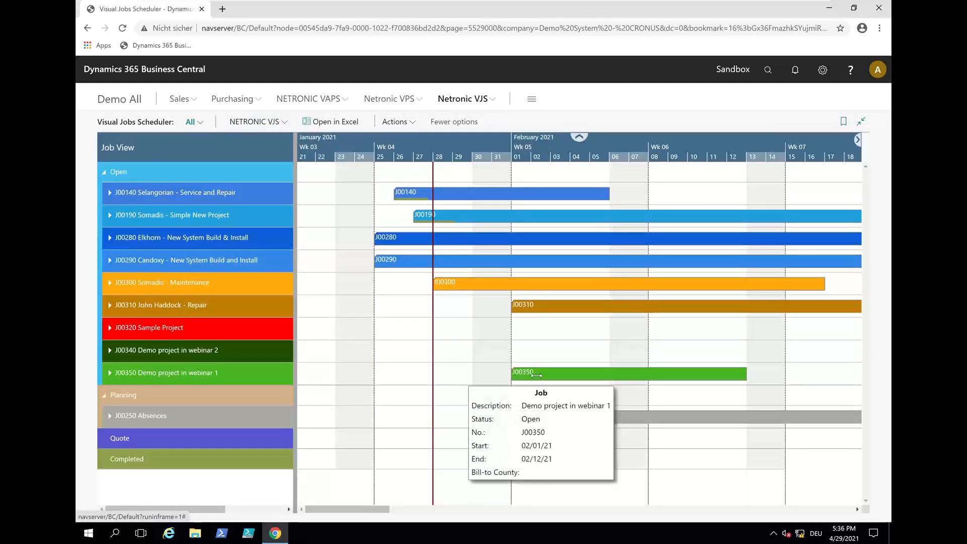
Step: Expand job J00350 Demo project in webinar 1 with all its phases, tasks and planning lines
left_click(109, 372)
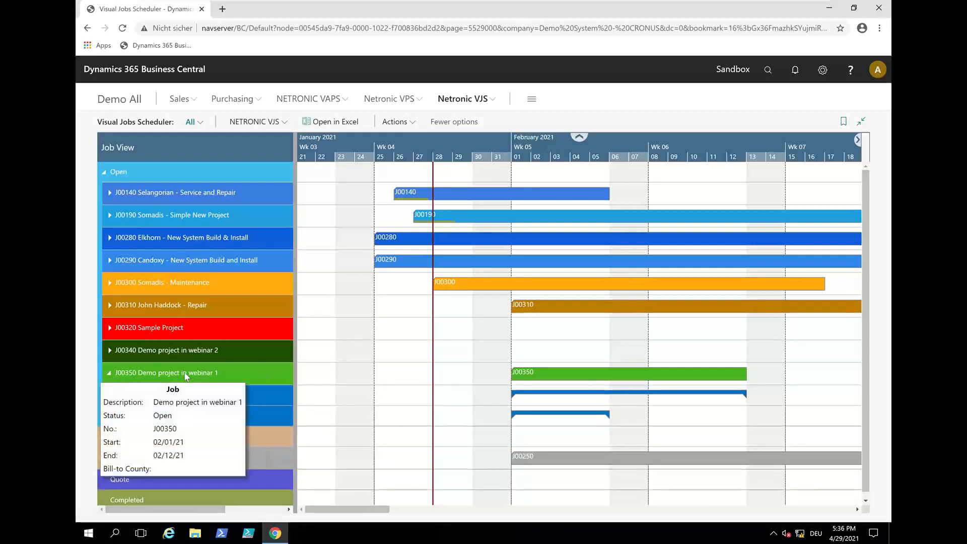
right_click(186, 374)
left_click(220, 395)
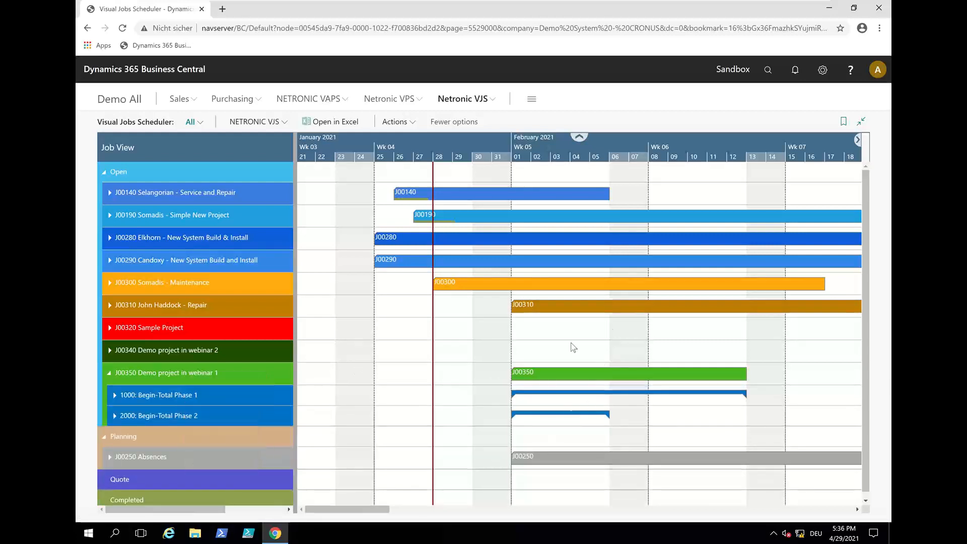
Step: Examine the tasks and planning lines of both phases of job J00350, including the start dates and durations of their bars
scroll(571, 210, "down", 3)
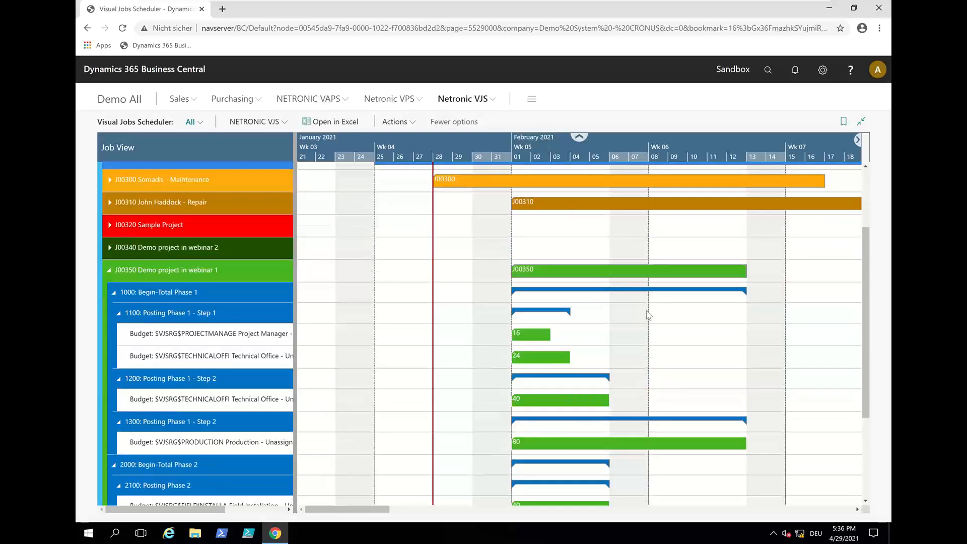
scroll(648, 316, "down", 1)
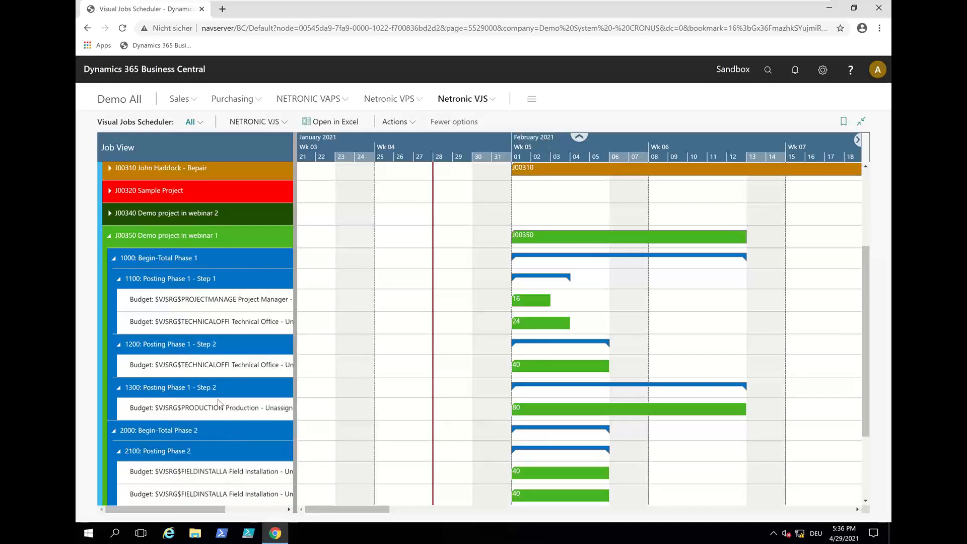
scroll(211, 383, "down", 2)
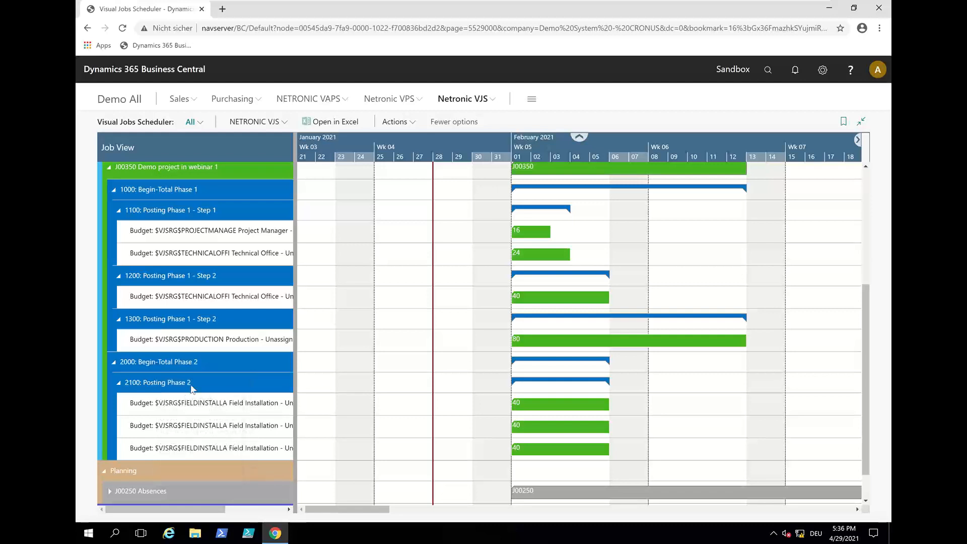
scroll(212, 412, "up", 1)
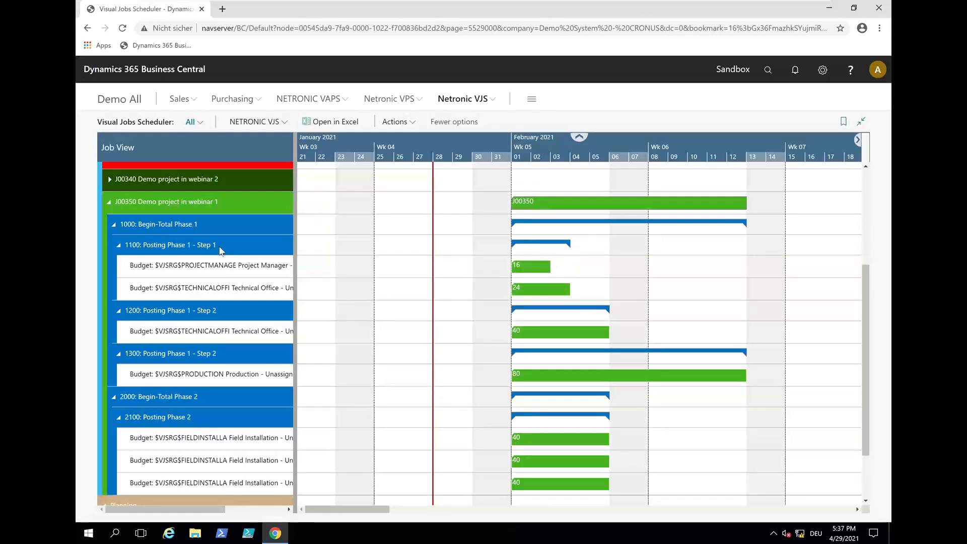
mouse_move(225, 334)
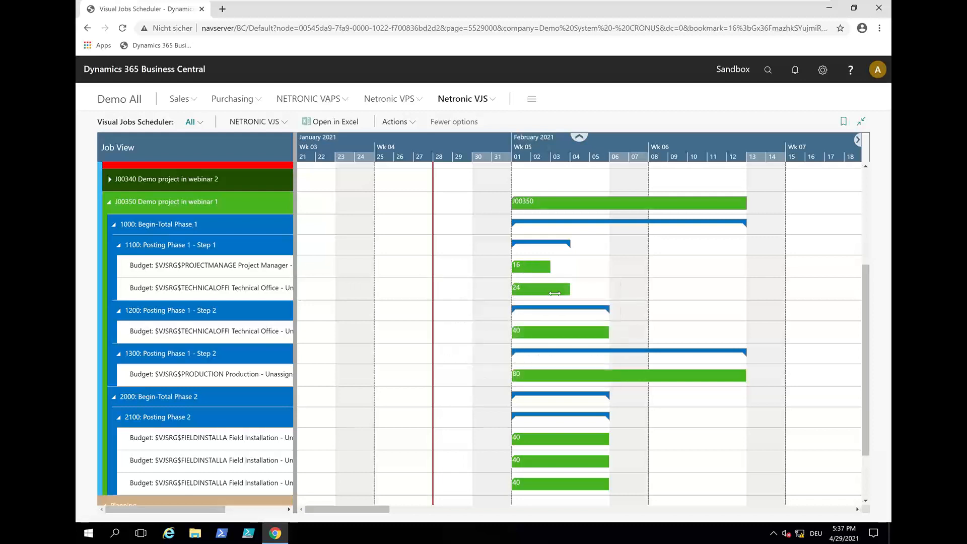
mouse_move(552, 293)
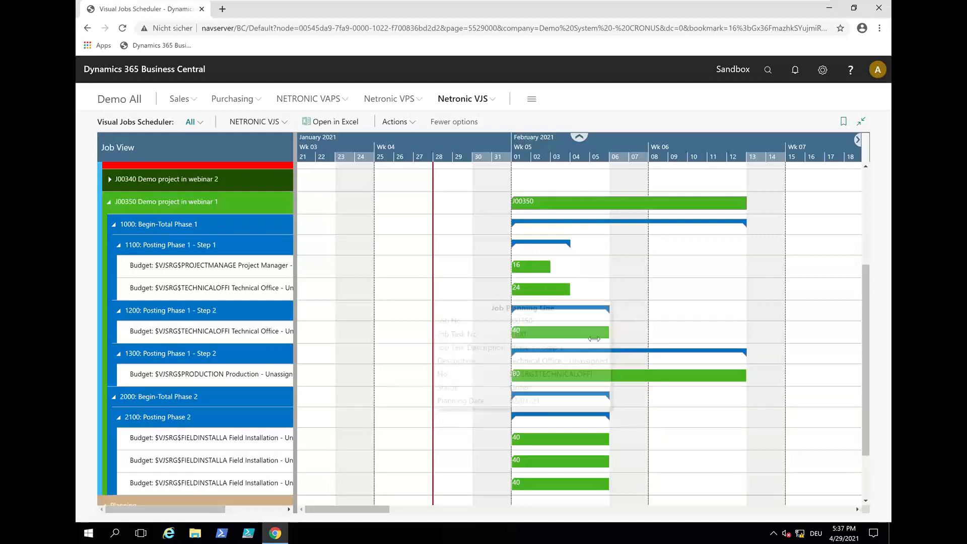
mouse_move(590, 331)
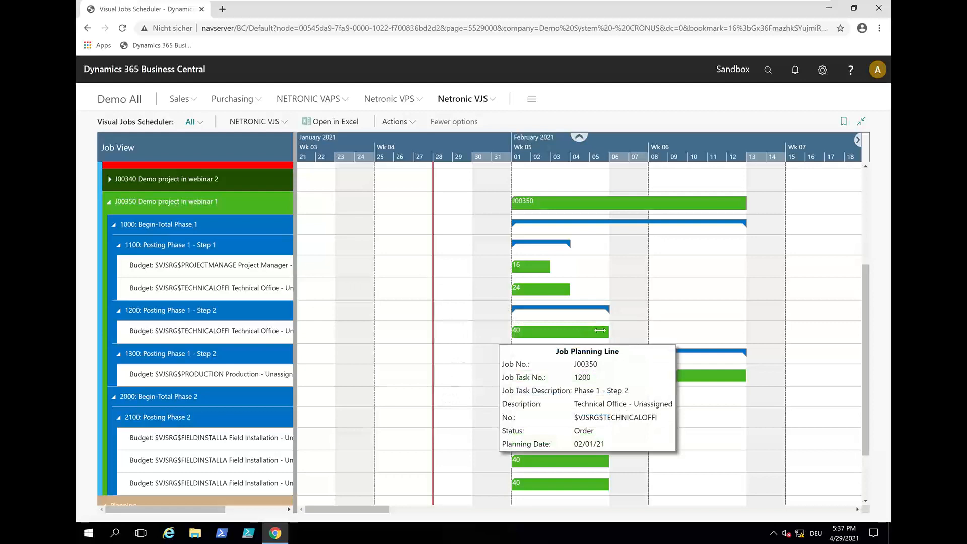
mouse_move(674, 374)
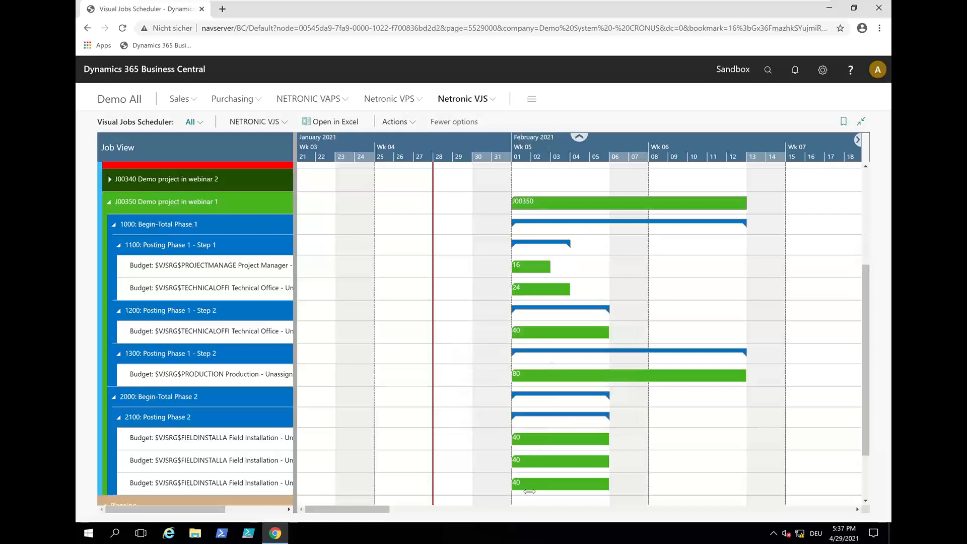
mouse_move(529, 491)
Step: Create a Finish-Start link from task 1100 Phase 1 - Step 1 to task 1200 Phase 1 - Step 2
right_click(533, 240)
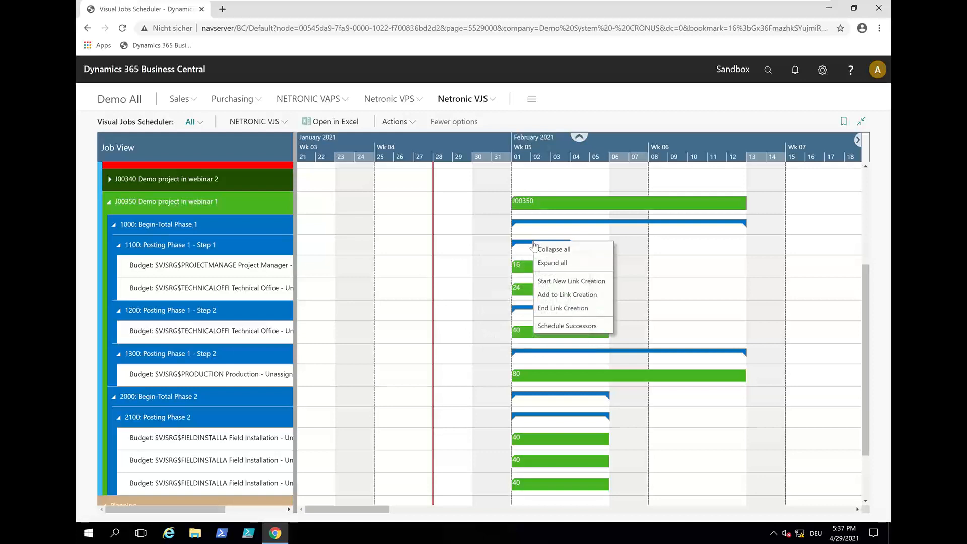
left_click(574, 285)
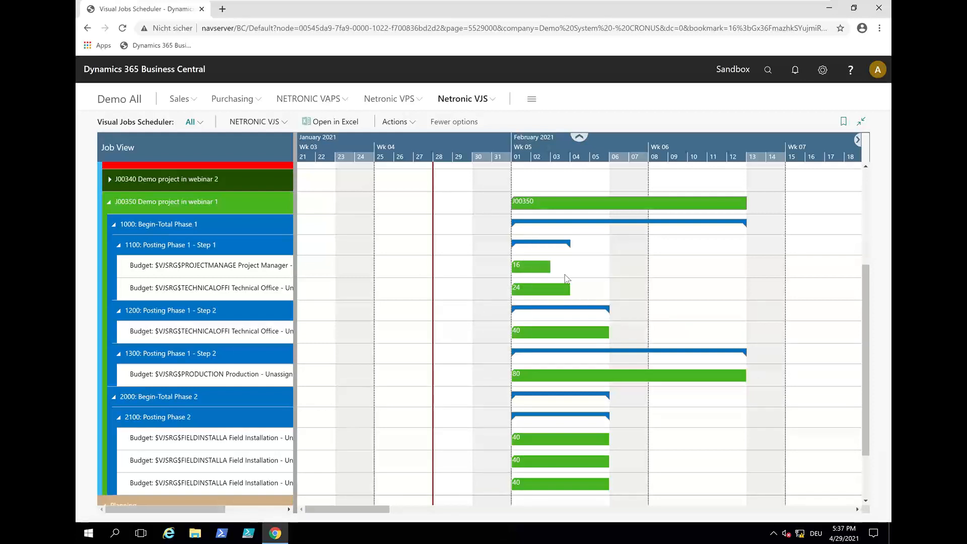
right_click(542, 307)
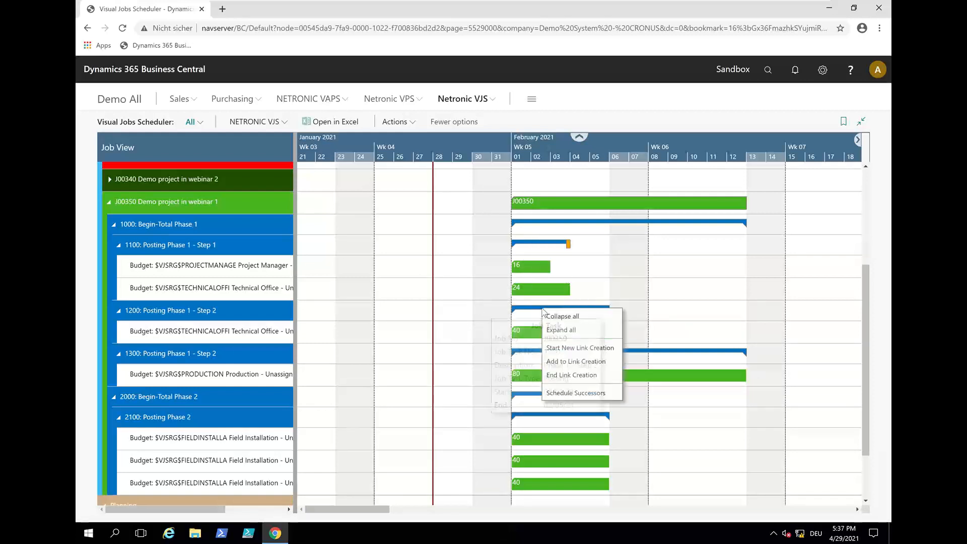
left_click(581, 375)
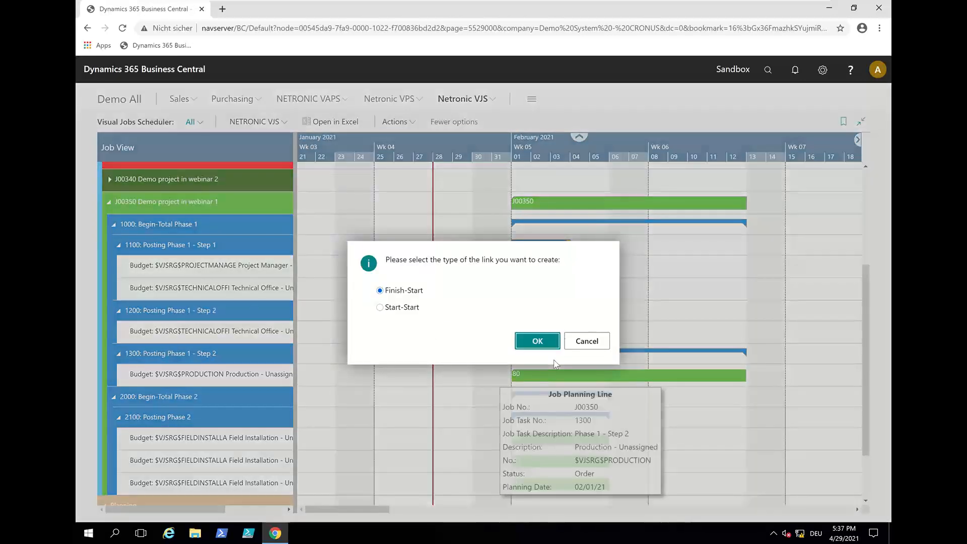
left_click(550, 342)
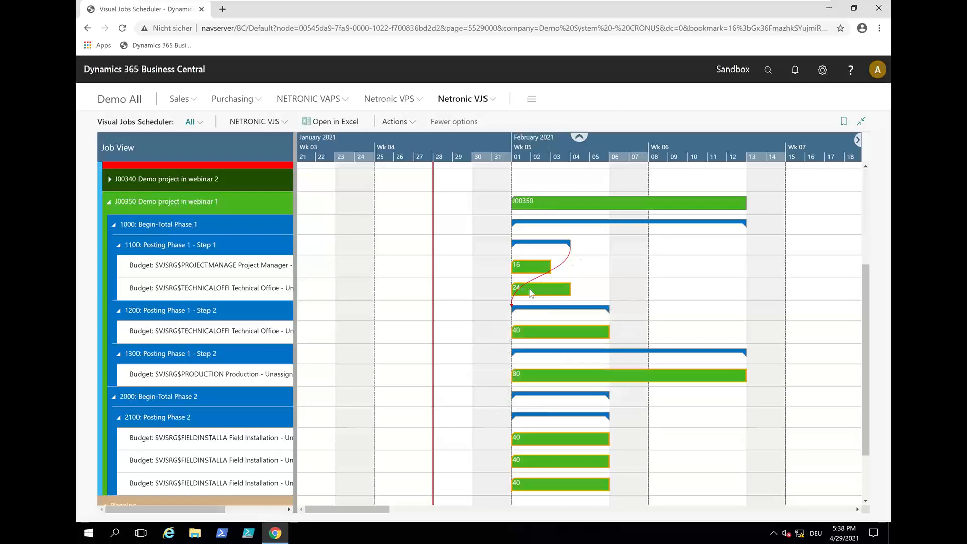
Step: Create a Finish-Start link from task 1200 to task 1300 in Phase 1 of job J00350
scroll(530, 292, "down", 1)
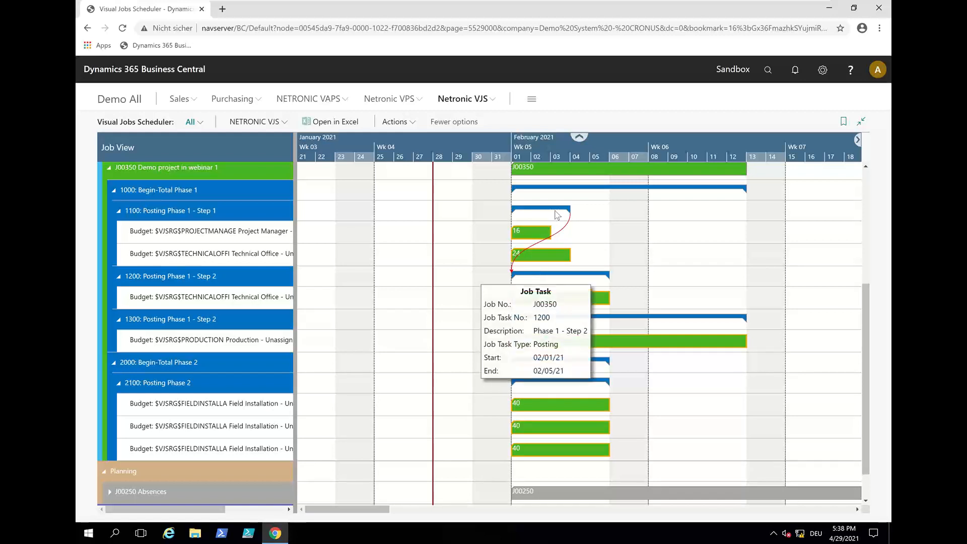
right_click(543, 276)
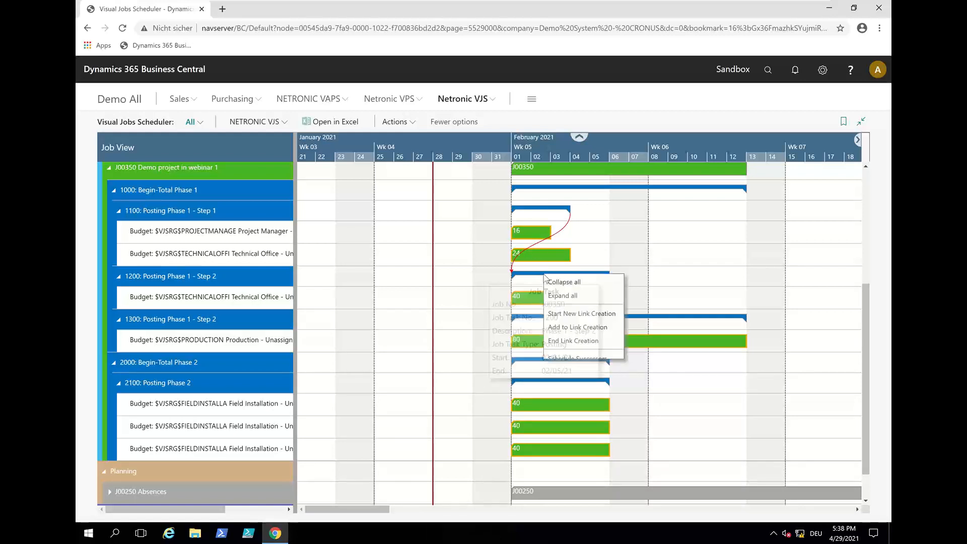
left_click(568, 314)
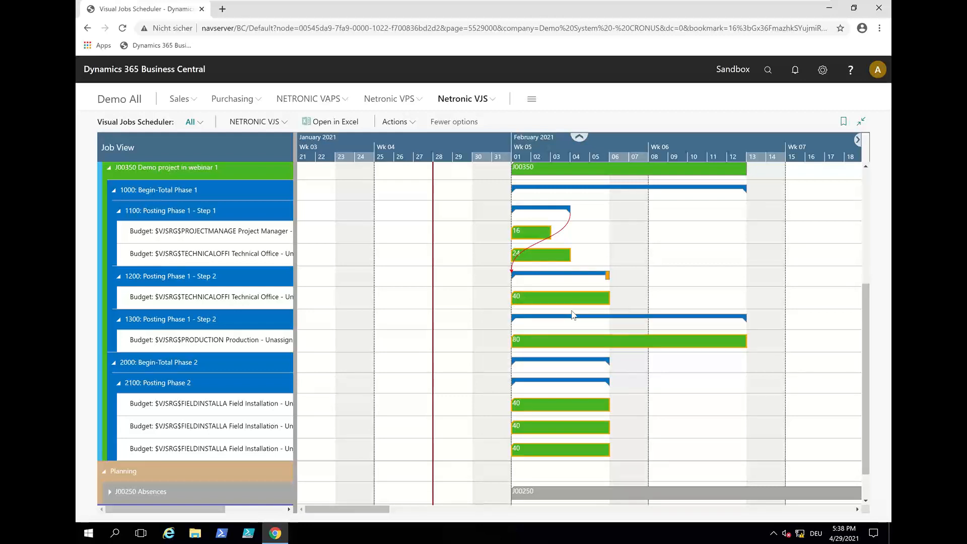
right_click(569, 316)
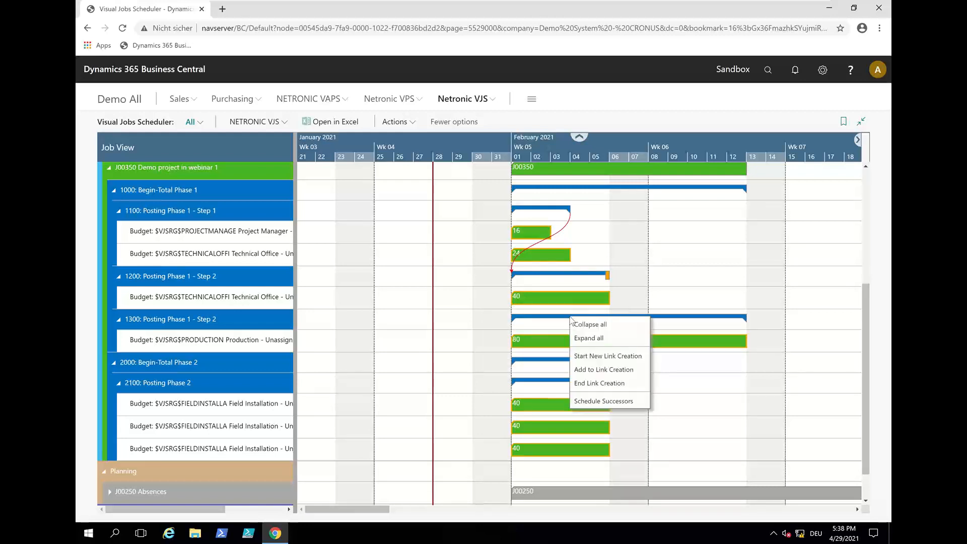
left_click(605, 387)
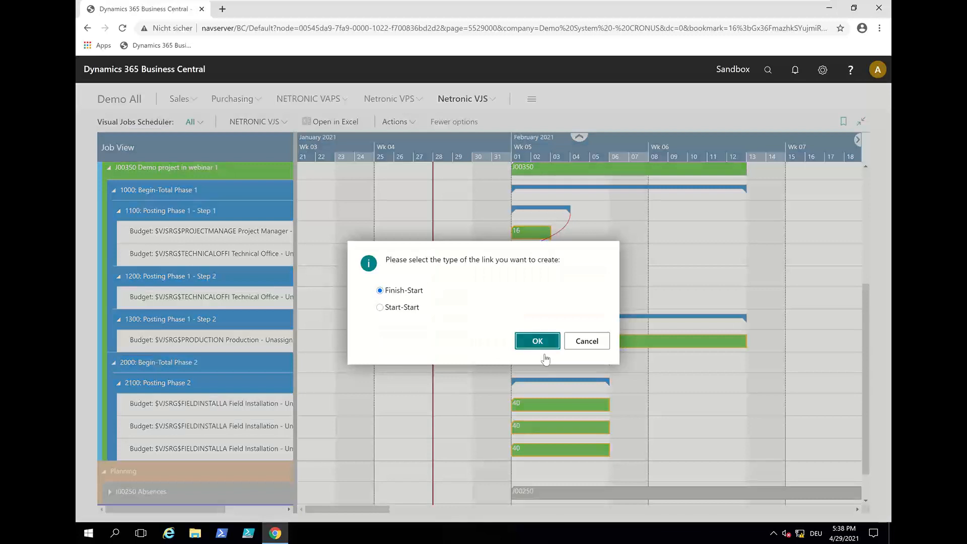
left_click(544, 352)
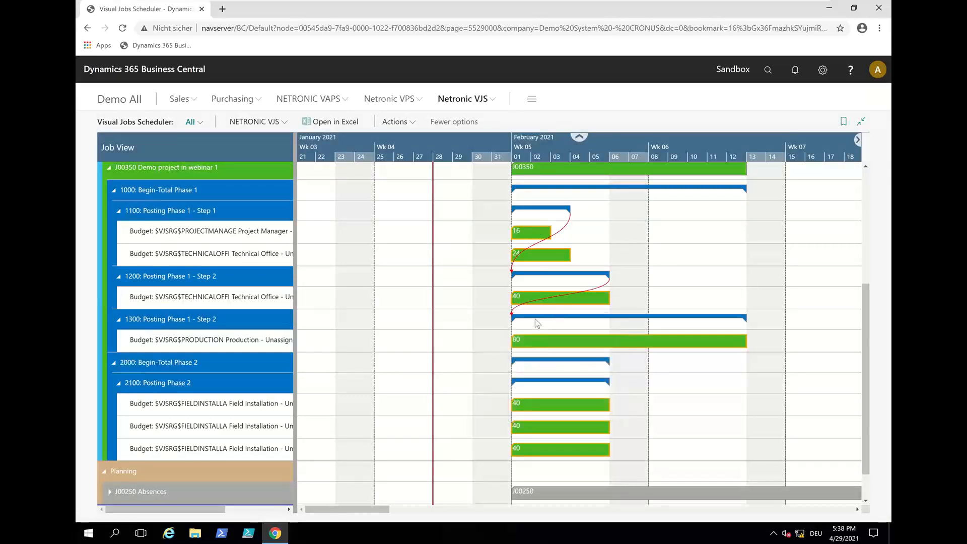
Step: Create a Finish-Start link from task 1300 to task 2000 Begin-Total Phase 2 of job J00350
right_click(534, 318)
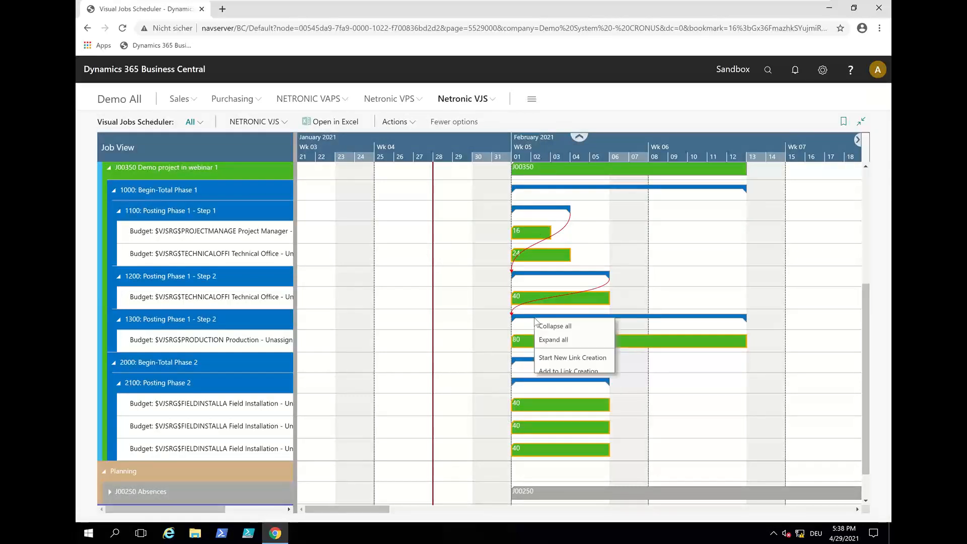
left_click(558, 360)
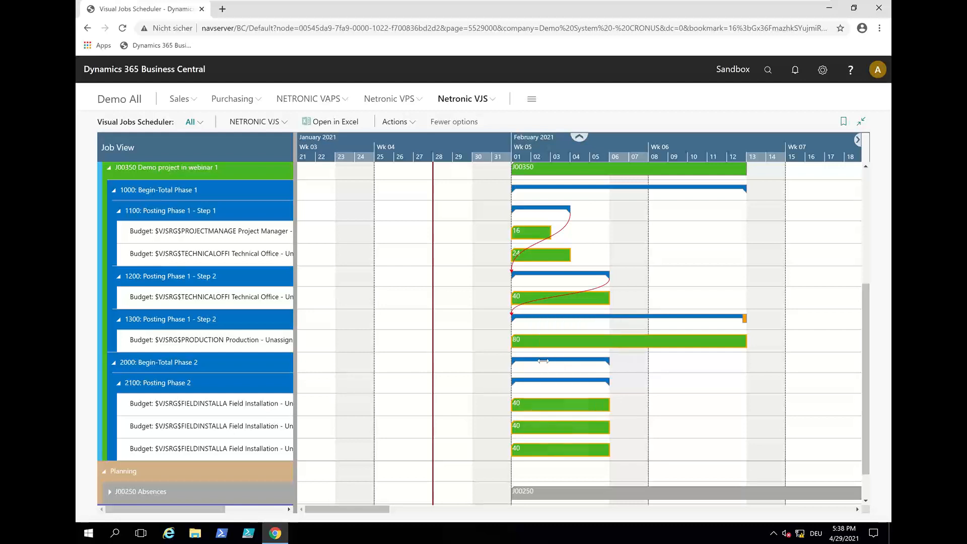
right_click(543, 361)
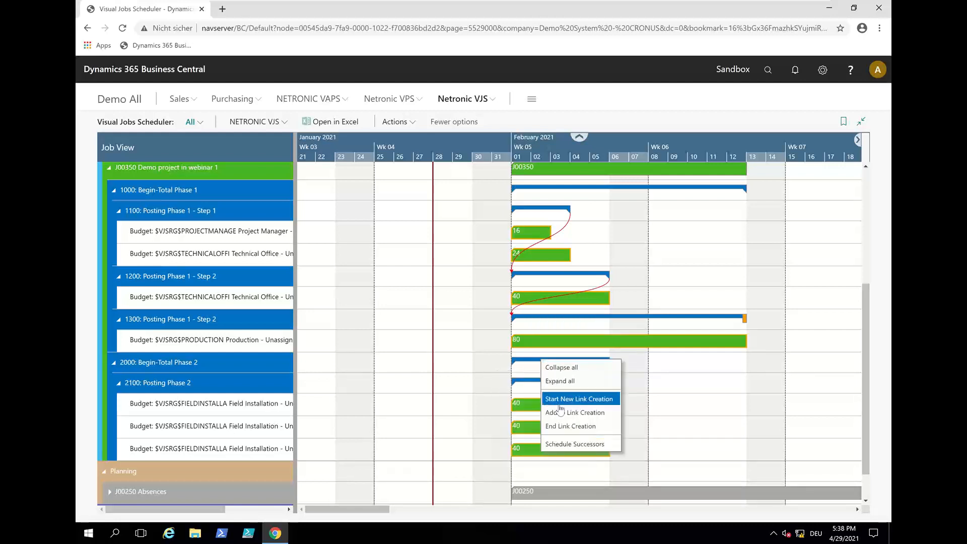
left_click(563, 425)
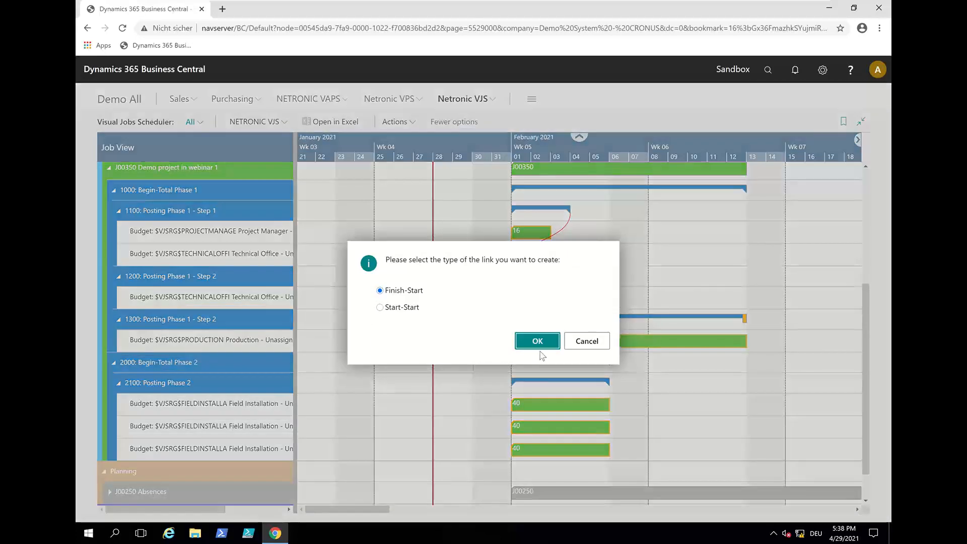
left_click(534, 340)
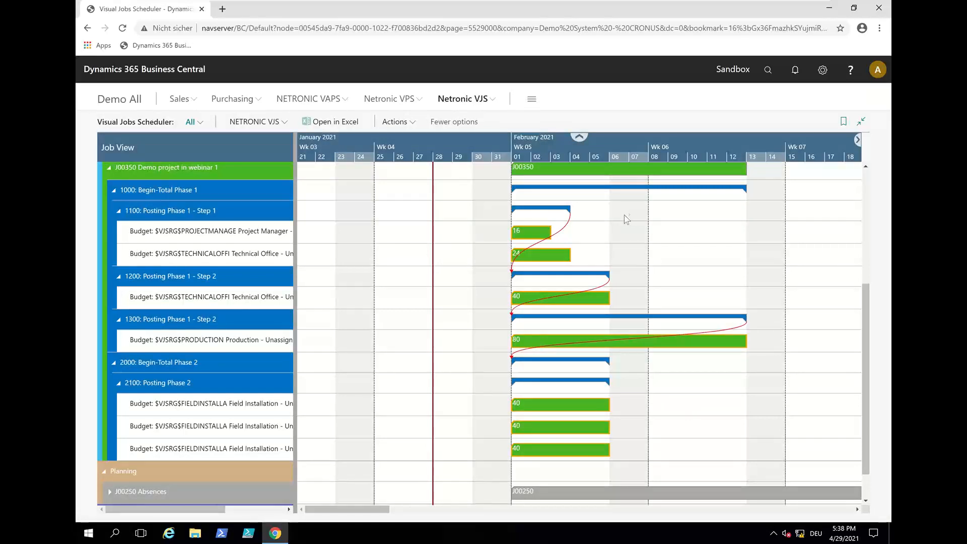
Step: Schedule the successors of task 1100 Phase 1 - Step 1 and review the rescheduled chain of linked tasks in job J00350
right_click(558, 209)
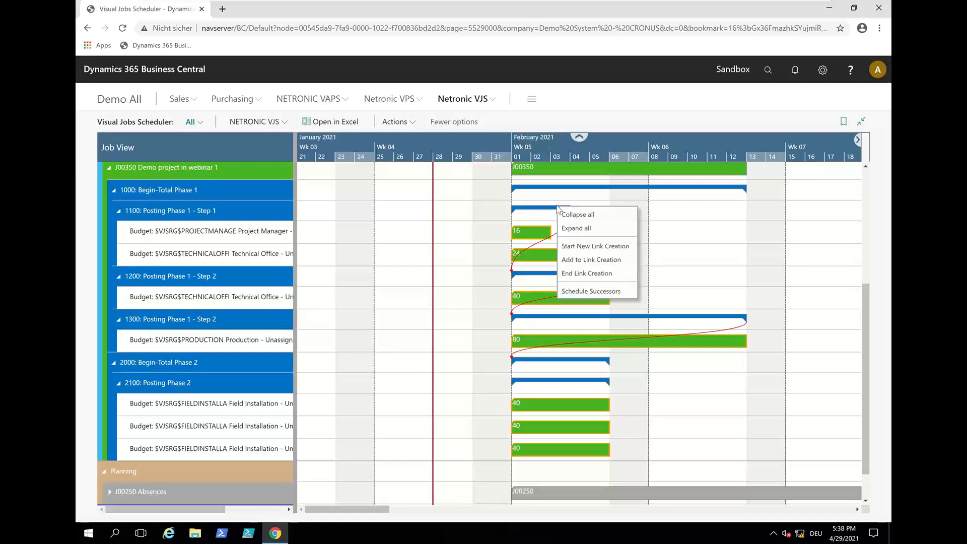
left_click(608, 292)
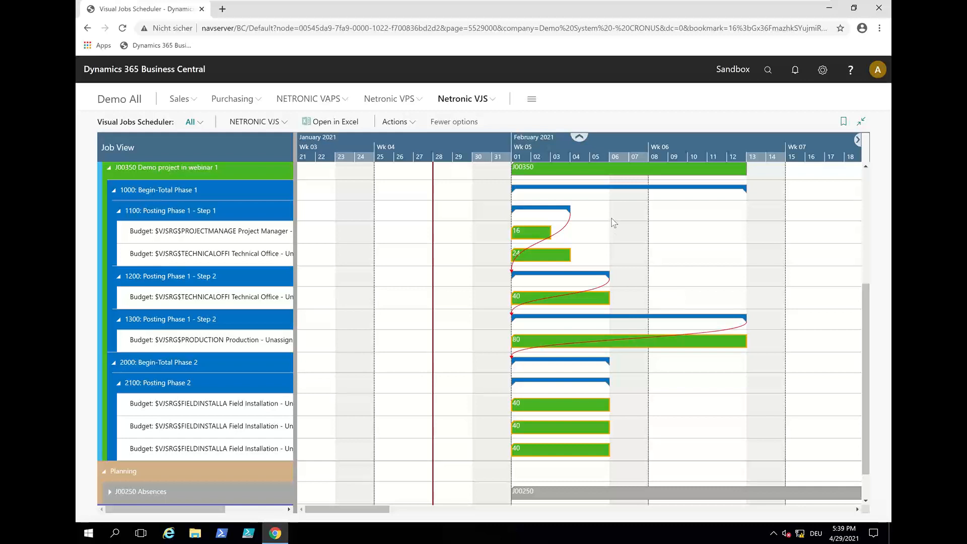
left_click(550, 207)
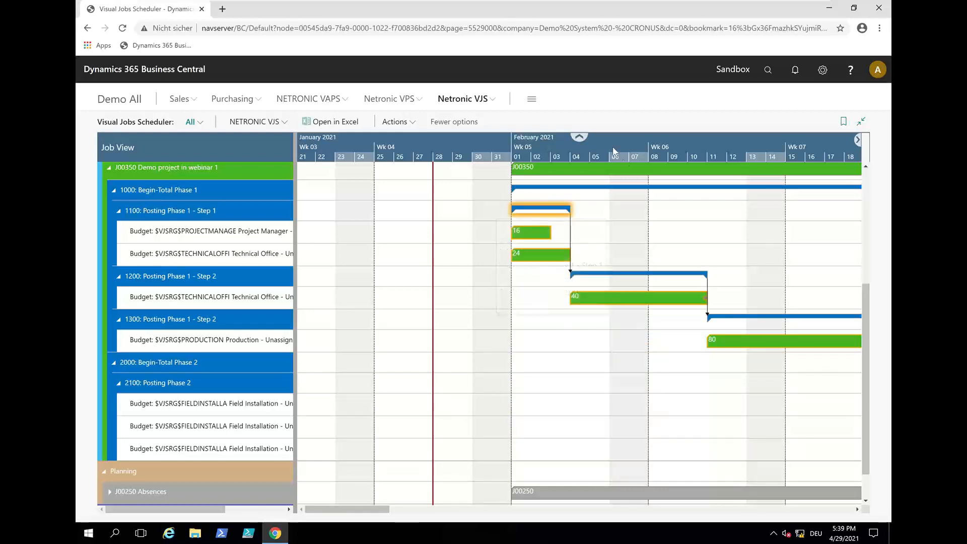
scroll(613, 151, "down", 3)
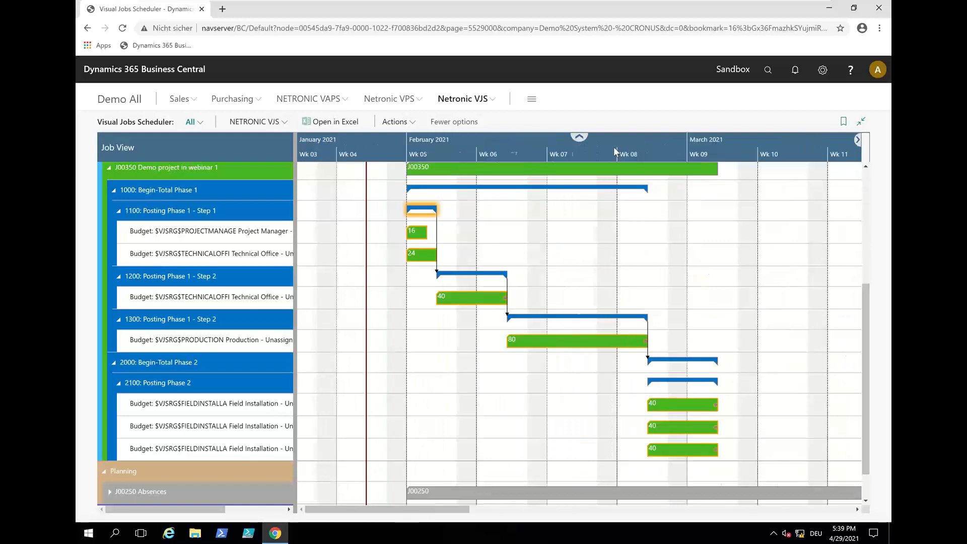
scroll(614, 147, "down", 2)
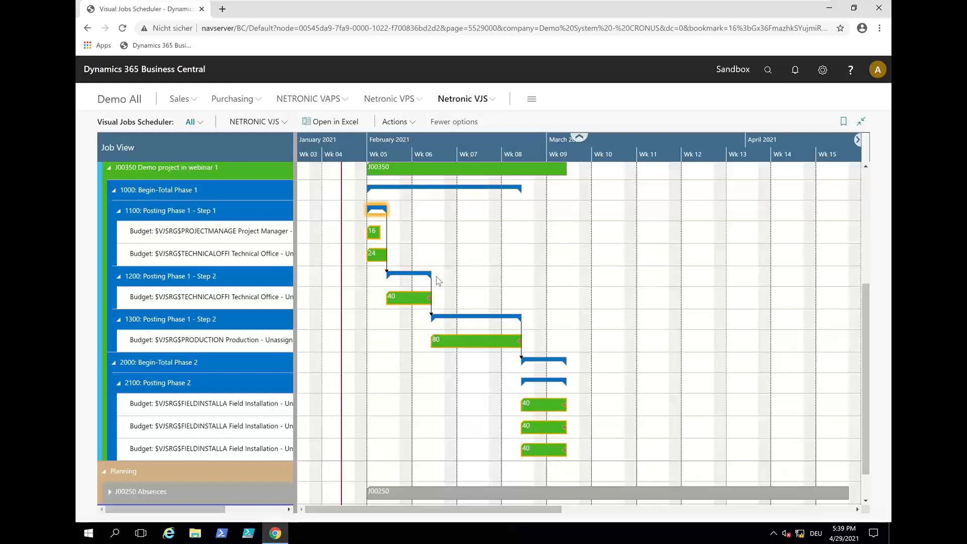
mouse_move(385, 208)
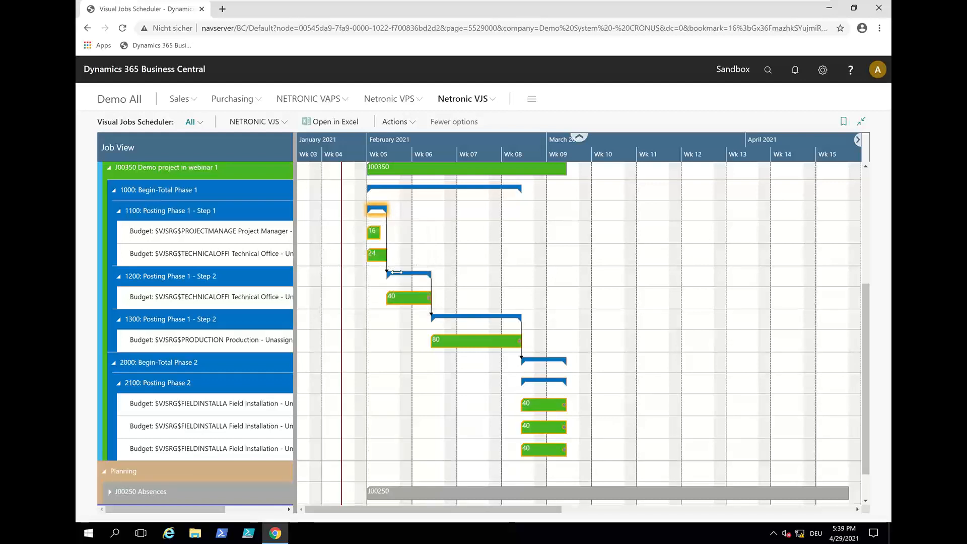
mouse_move(397, 272)
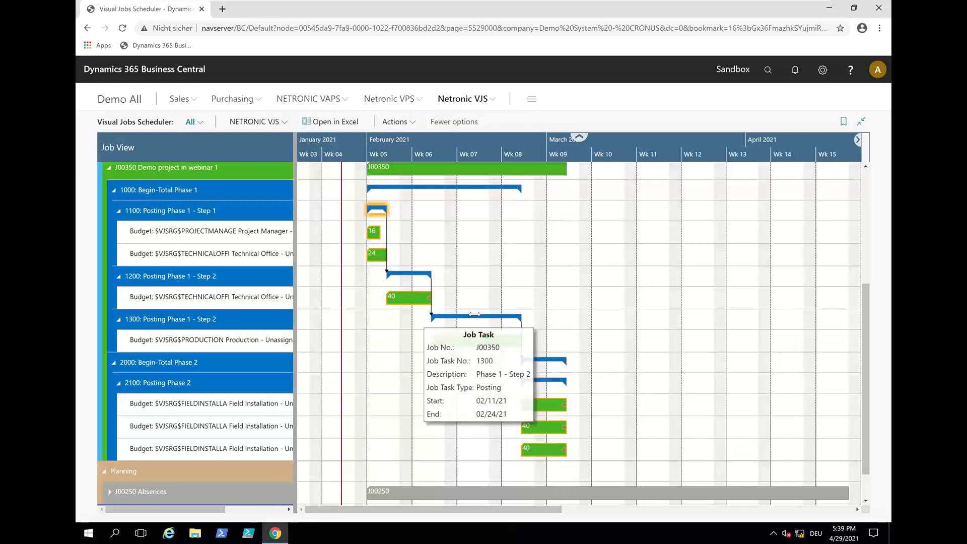
Step: Move task 1300 of job J00350 to start on 03/02/21 and schedule its successors
left_click_drag(469, 315, 587, 318)
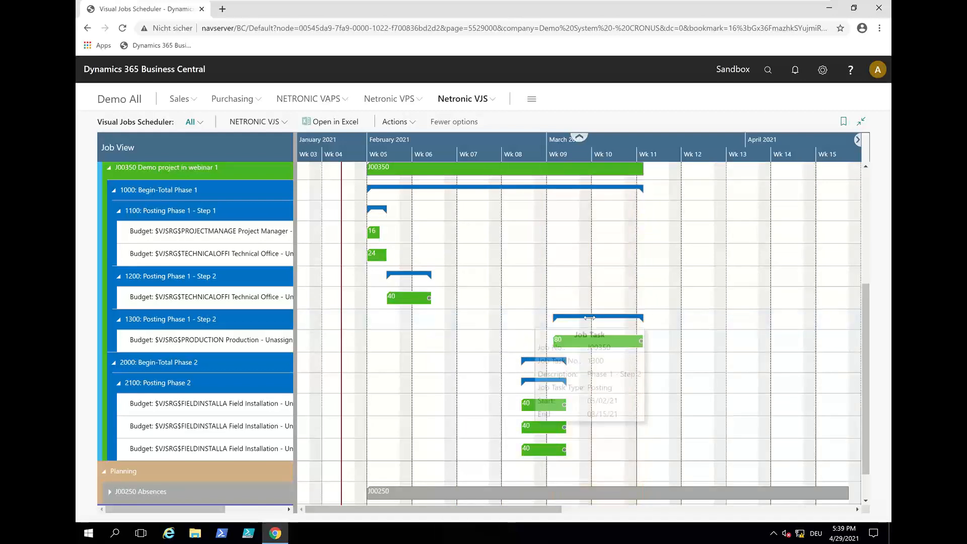
mouse_move(585, 315)
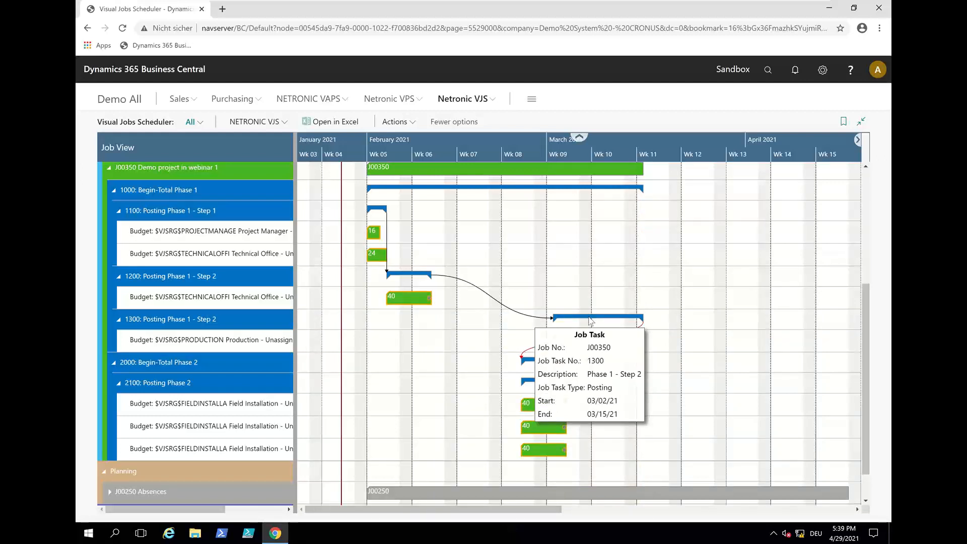
right_click(591, 319)
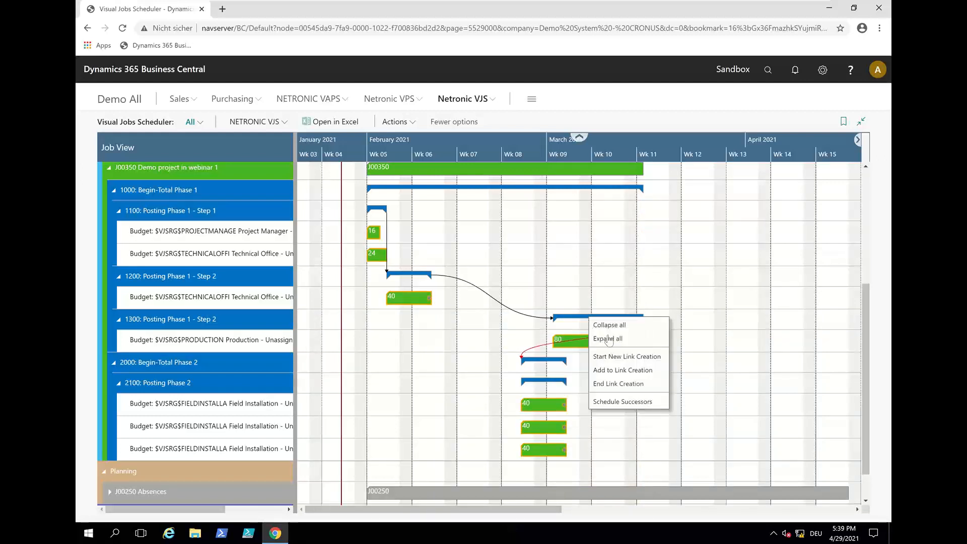
left_click(622, 402)
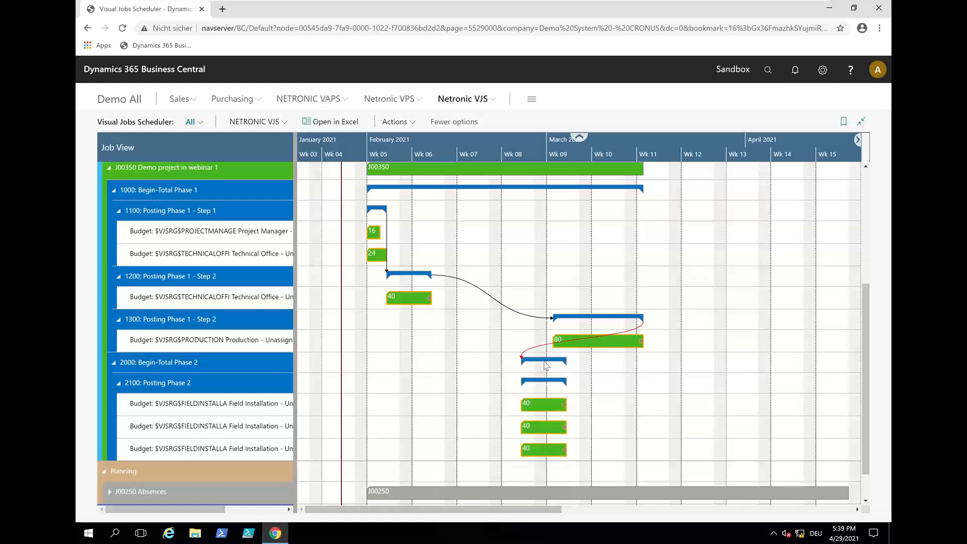
mouse_move(547, 365)
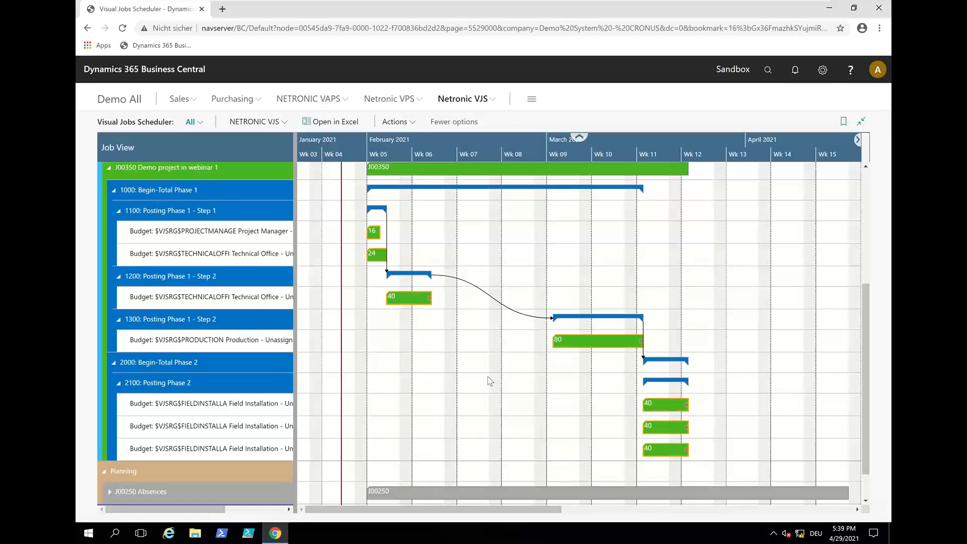
Step: Create a Finish-Start link from job J00350 Demo project in webinar 1 to job J00340 Demo project in webinar 2
scroll(488, 380, "up", 2)
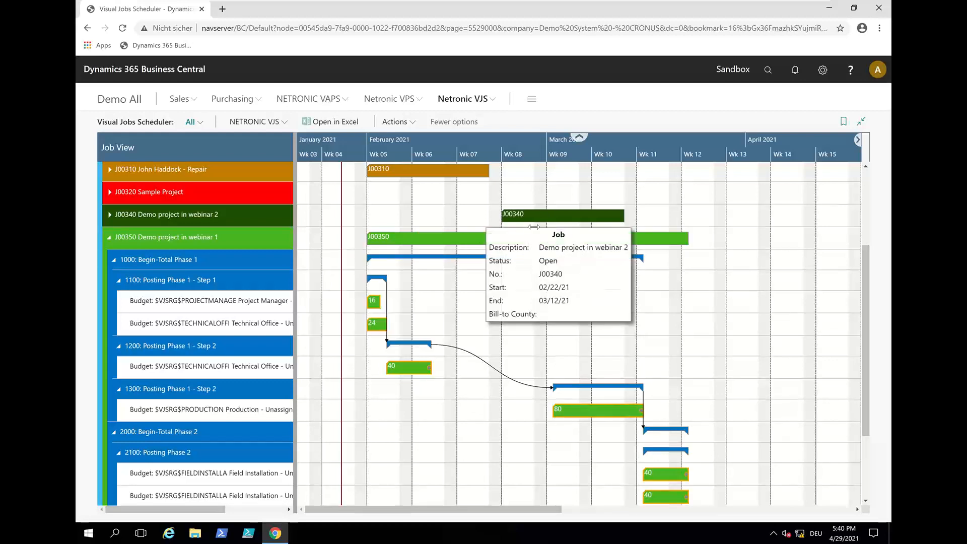
right_click(487, 239)
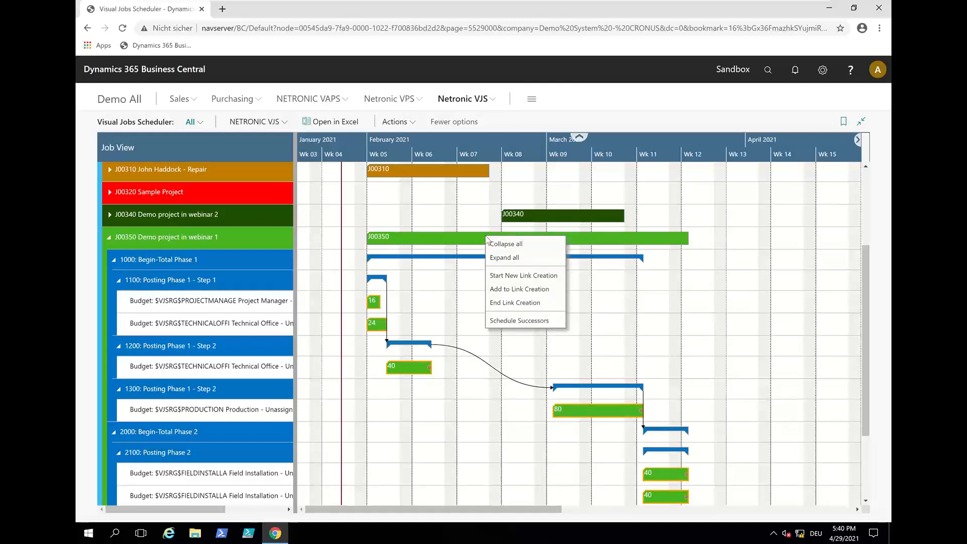
left_click(519, 276)
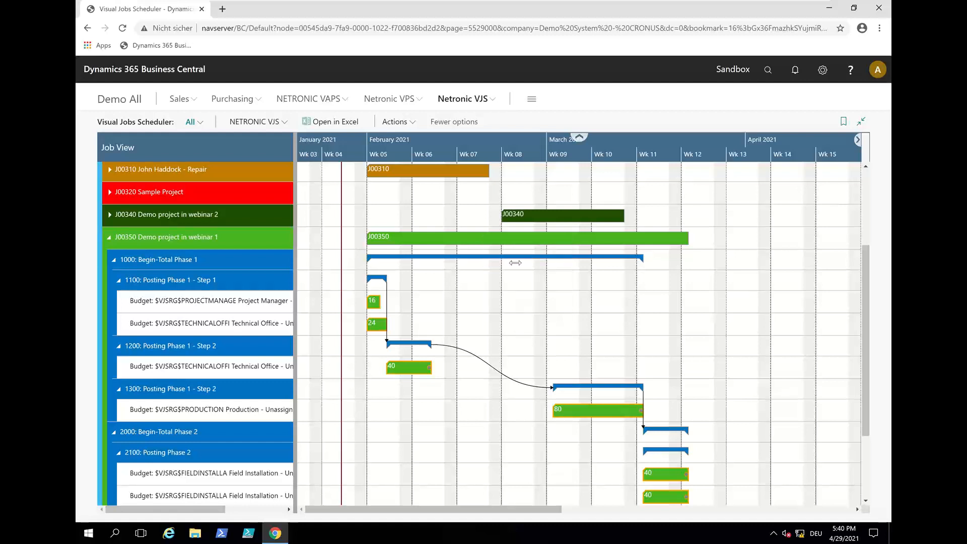
right_click(526, 217)
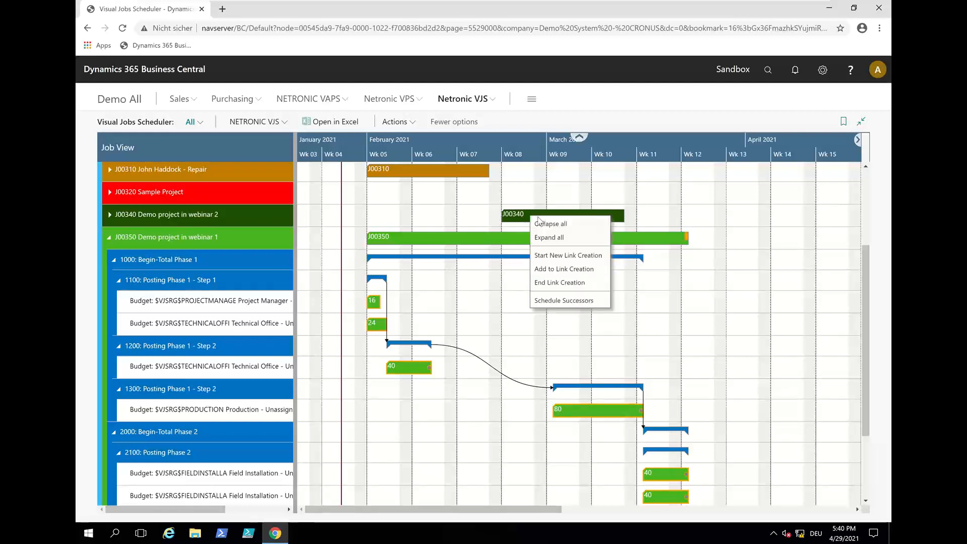
left_click(557, 282)
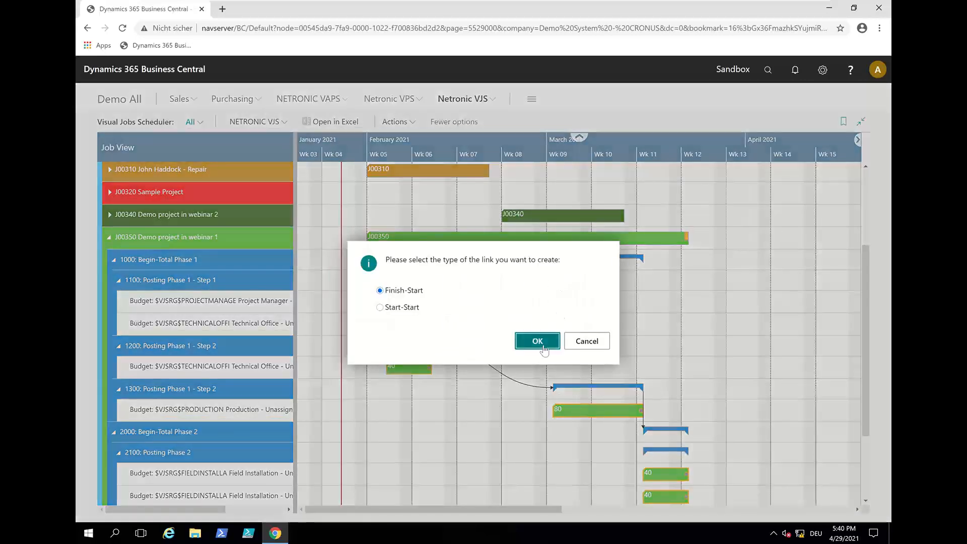
left_click(543, 344)
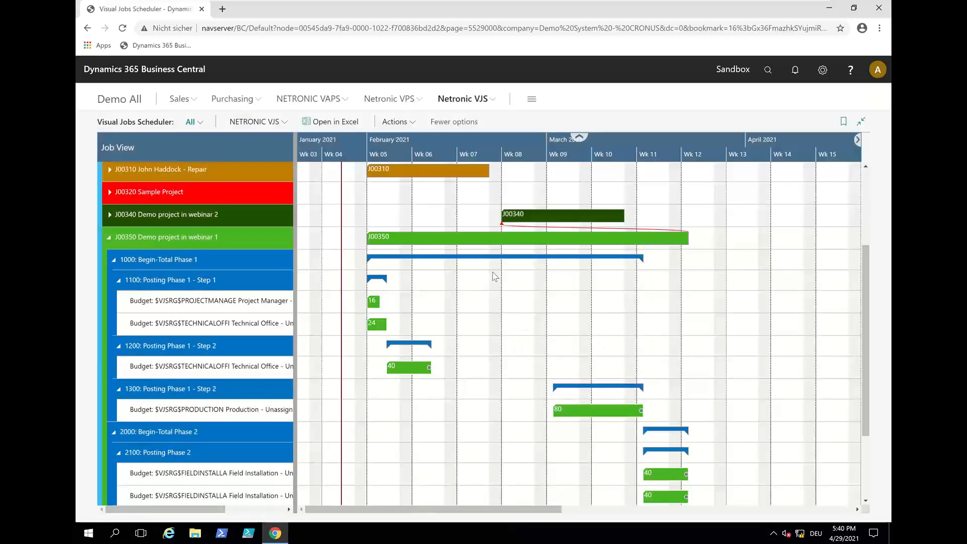
Step: Schedule the successors of job J00350, and expand job J00340 to show its rescheduled tasks
right_click(472, 241)
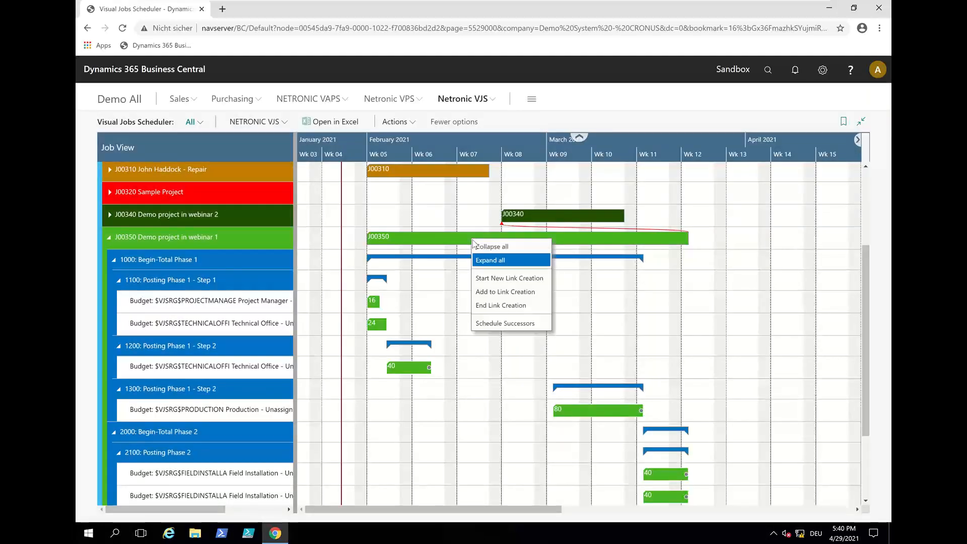
left_click(508, 323)
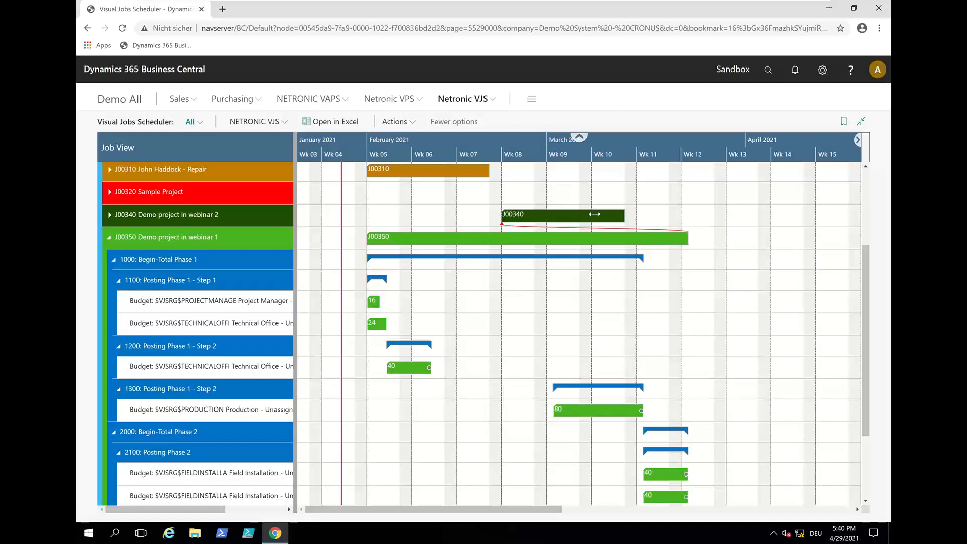
mouse_move(595, 214)
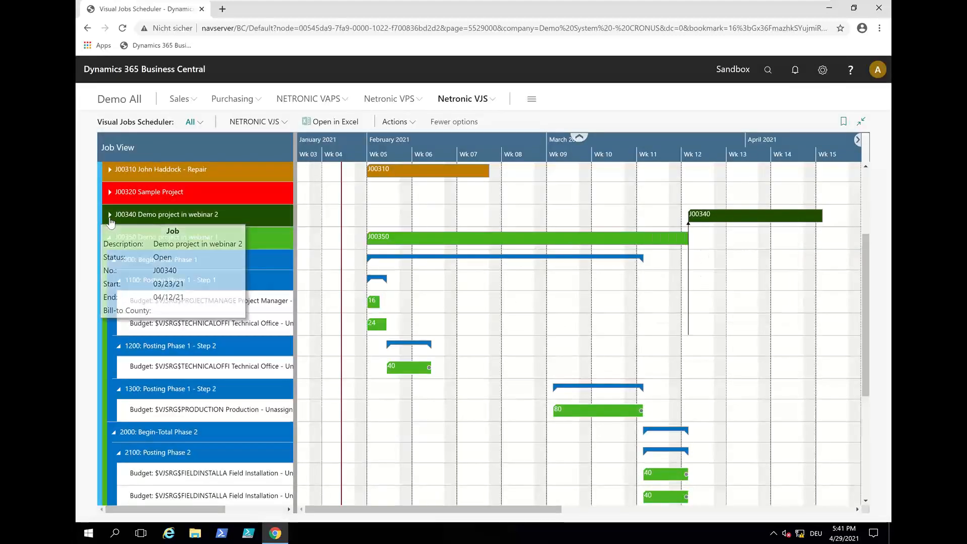
left_click(110, 215)
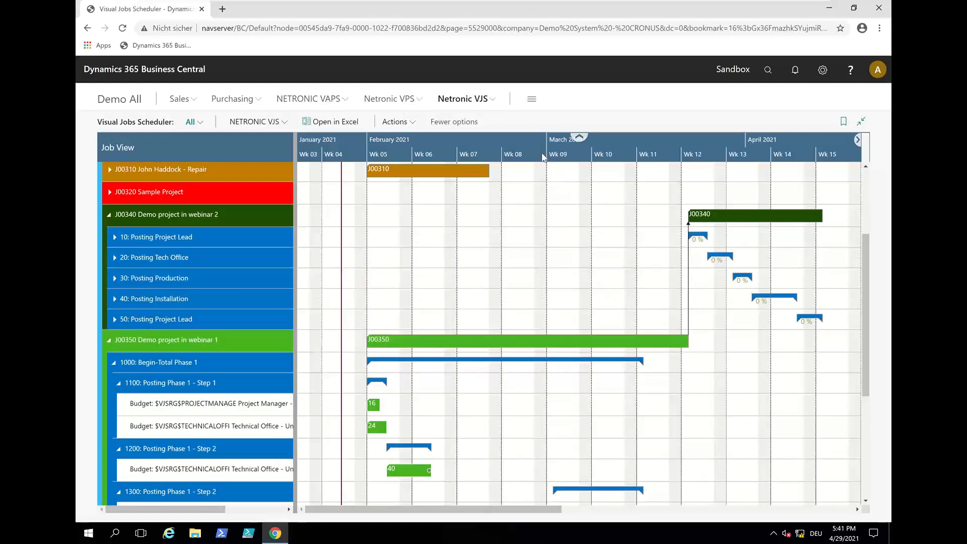
scroll(536, 155, "down", 2)
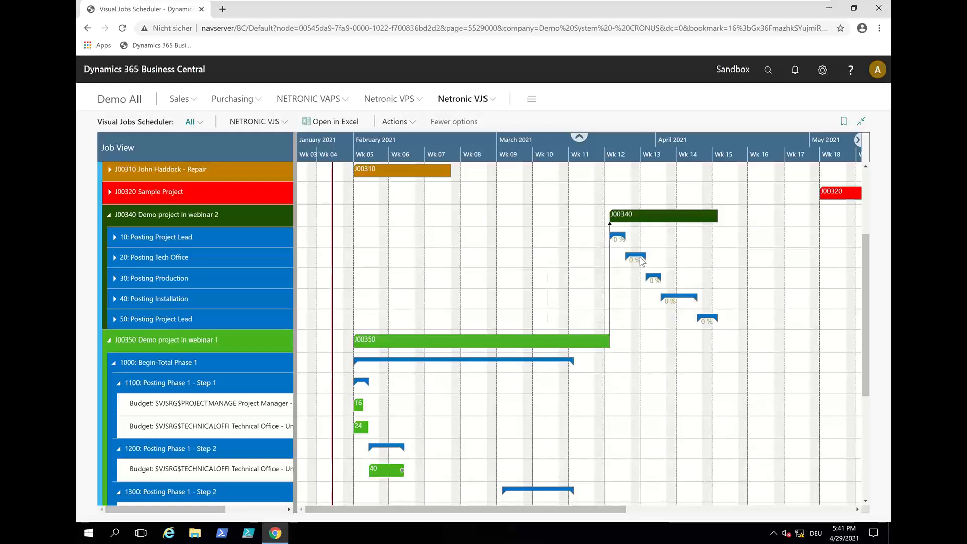
Step: Leave the scheduler for the Demo All home page and switch the company to VAPS Webinar in My Settings
mouse_move(631, 4)
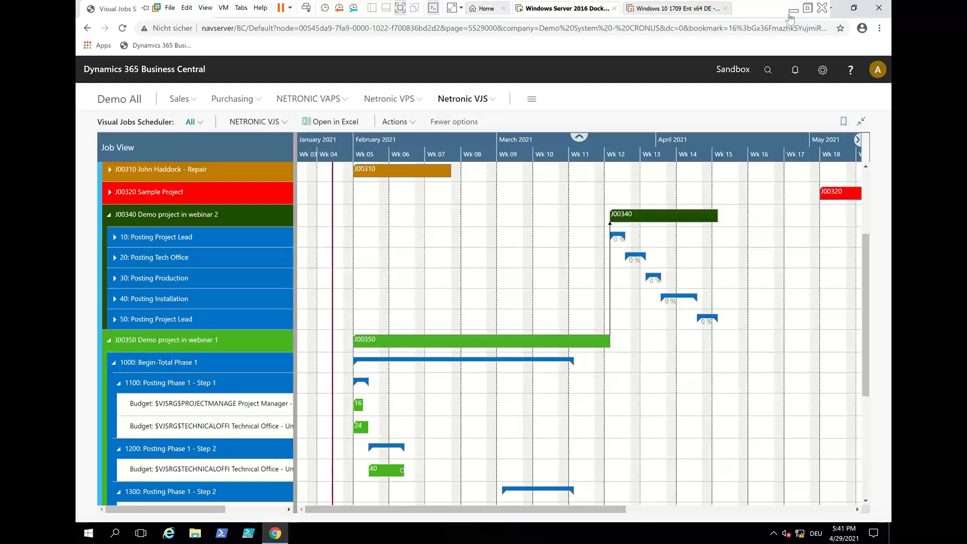
left_click(137, 102)
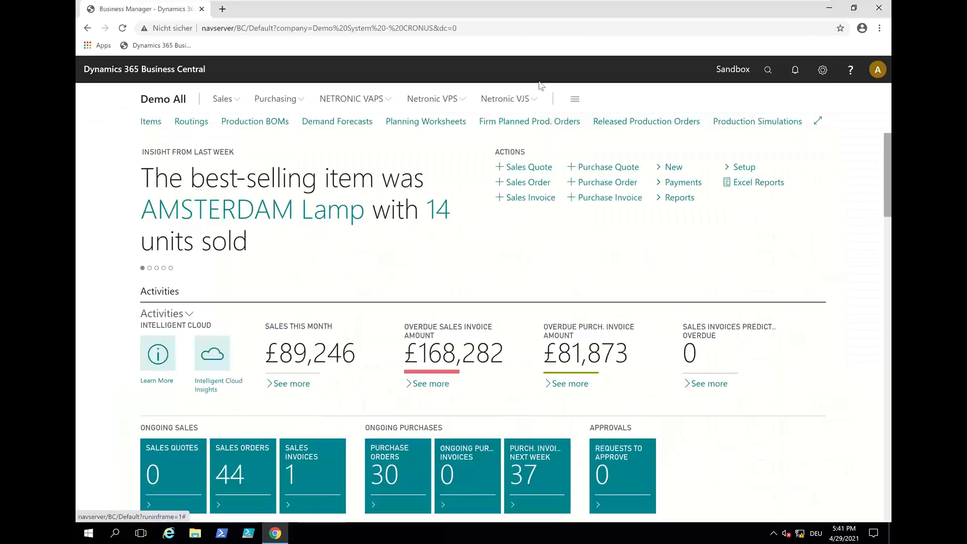
left_click(821, 71)
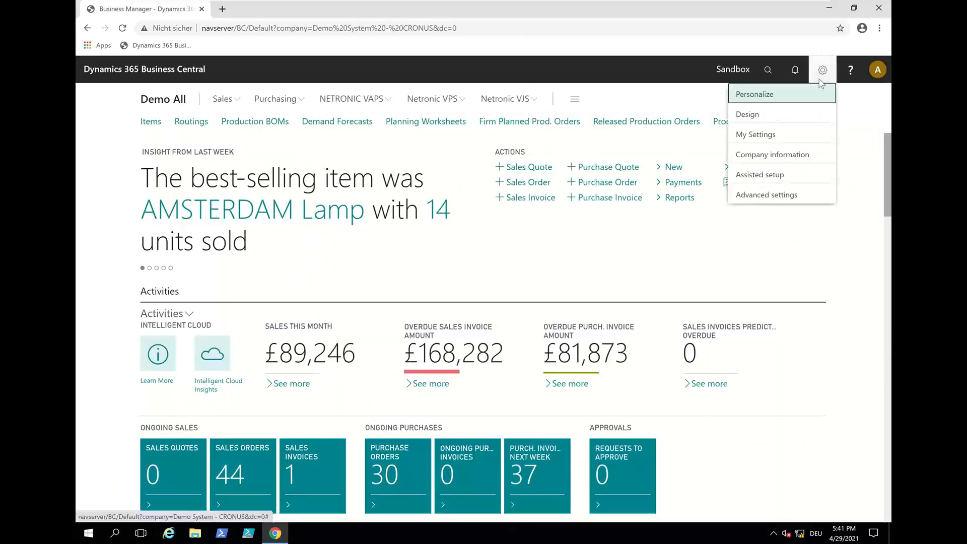
left_click(786, 134)
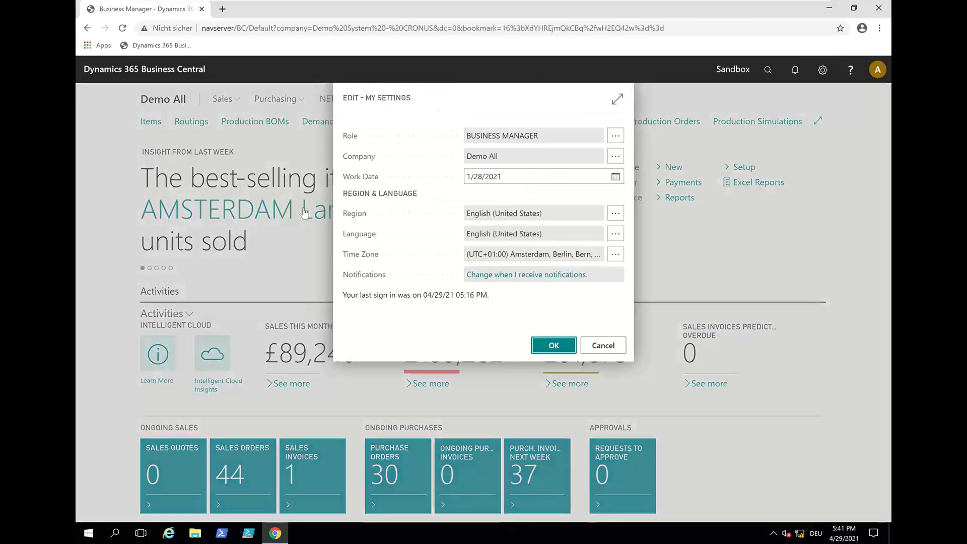
left_click(617, 157)
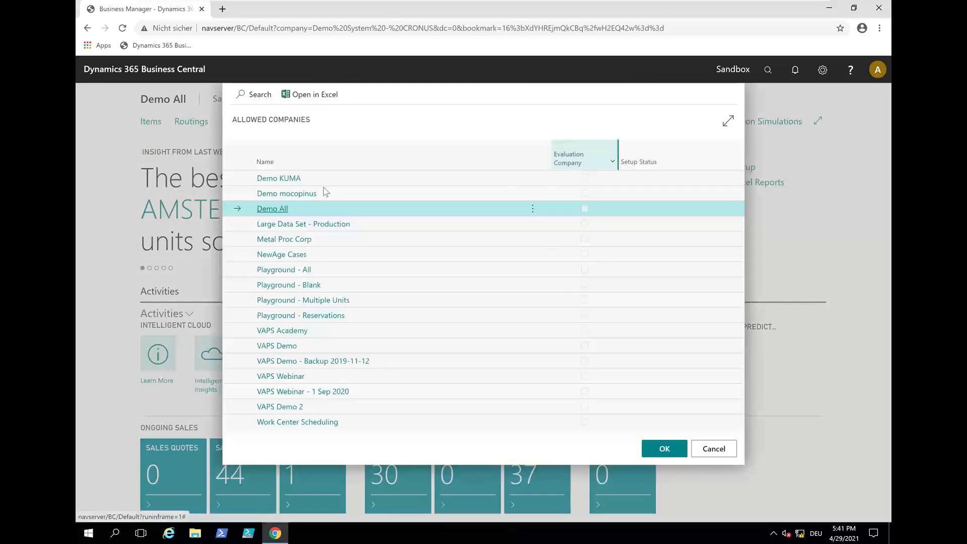
left_click(272, 375)
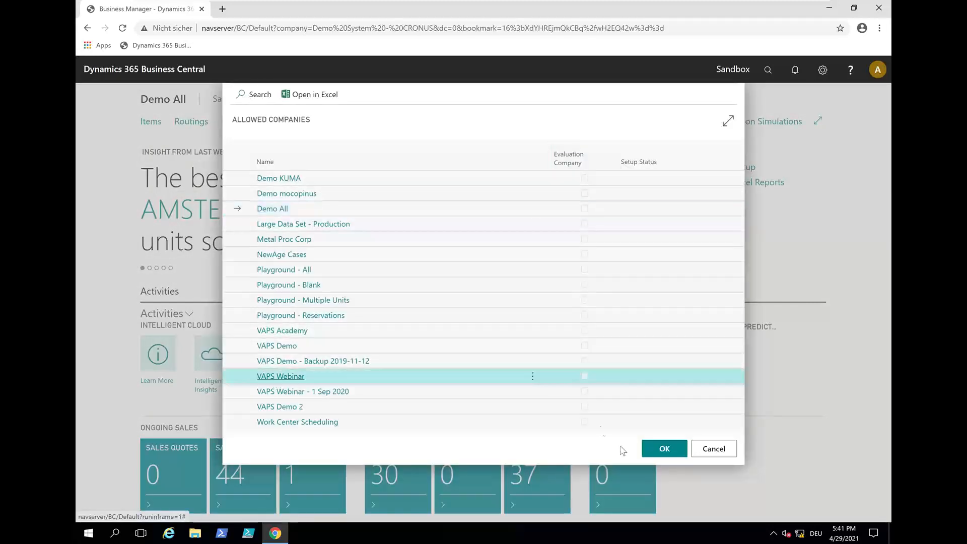
left_click(665, 450)
left_click(553, 345)
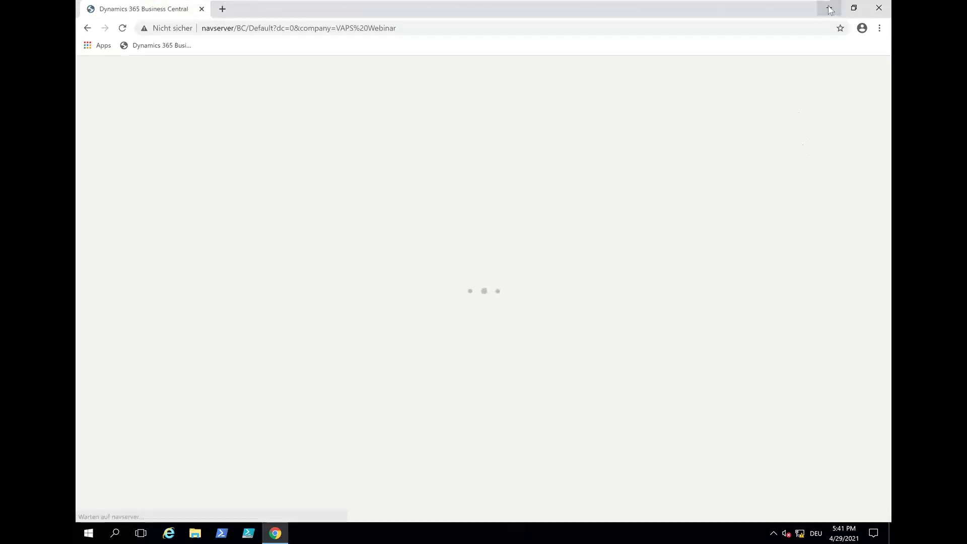
Step: Switch to the PowerPoint webinar presentation and run the slide show up to the Visual Advanced Production Scheduler title slide
mouse_move(749, 1)
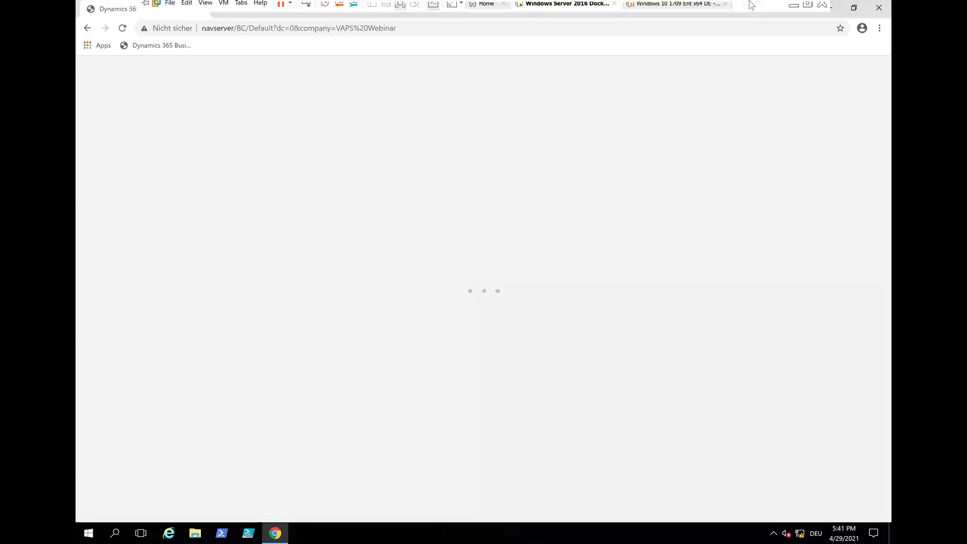
left_click(794, 13)
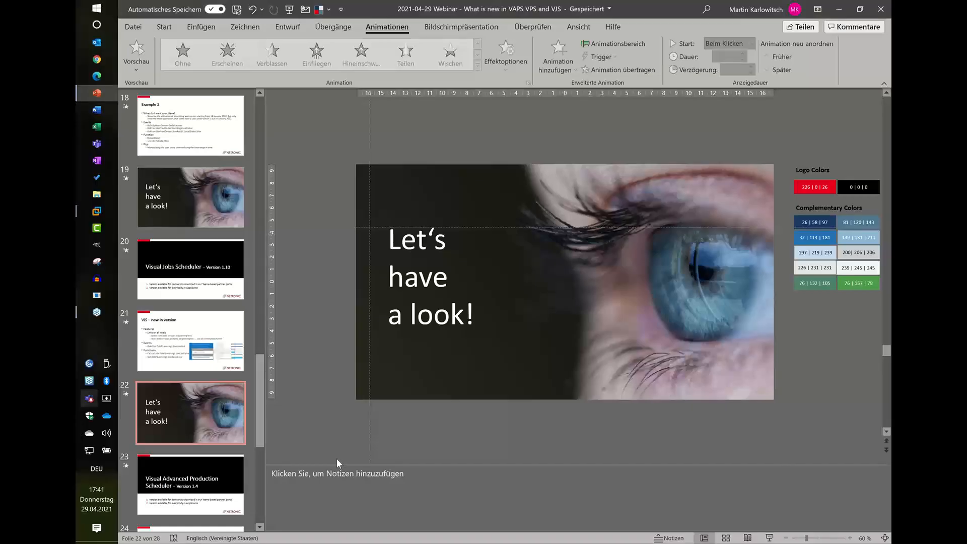
left_click(775, 535)
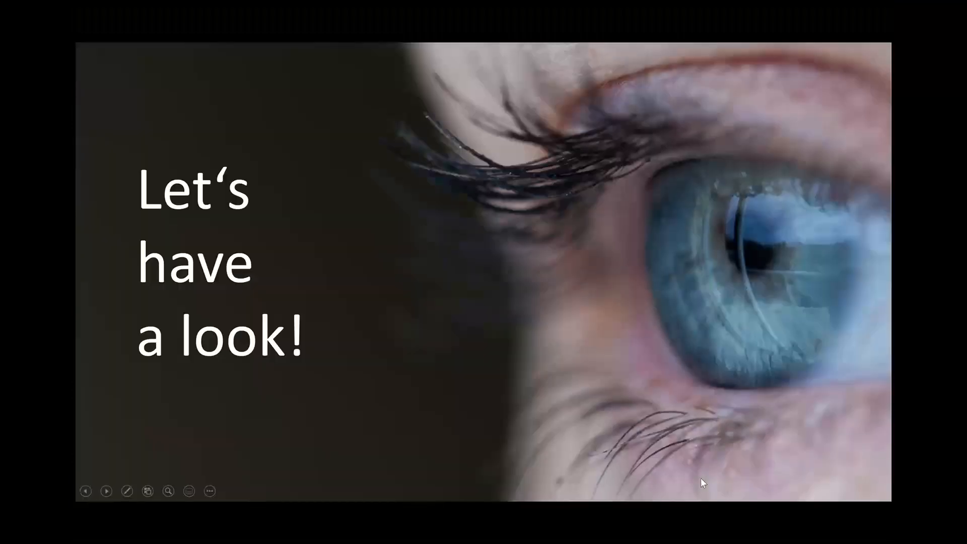
left_click(701, 479)
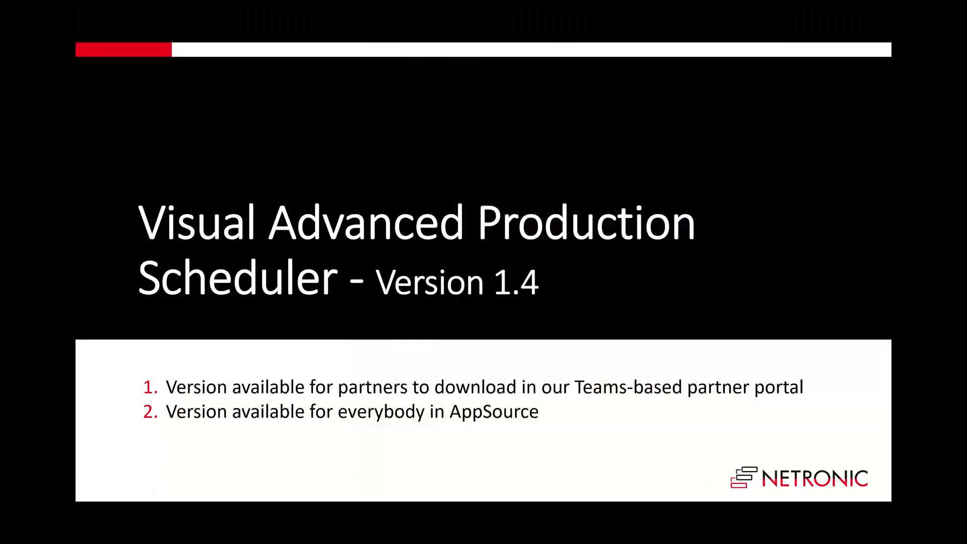
Step: Leave the slide show and change the version number in the Visual Advanced Production Scheduler slide title to 1.5
key("Escape")
left_click(603, 291)
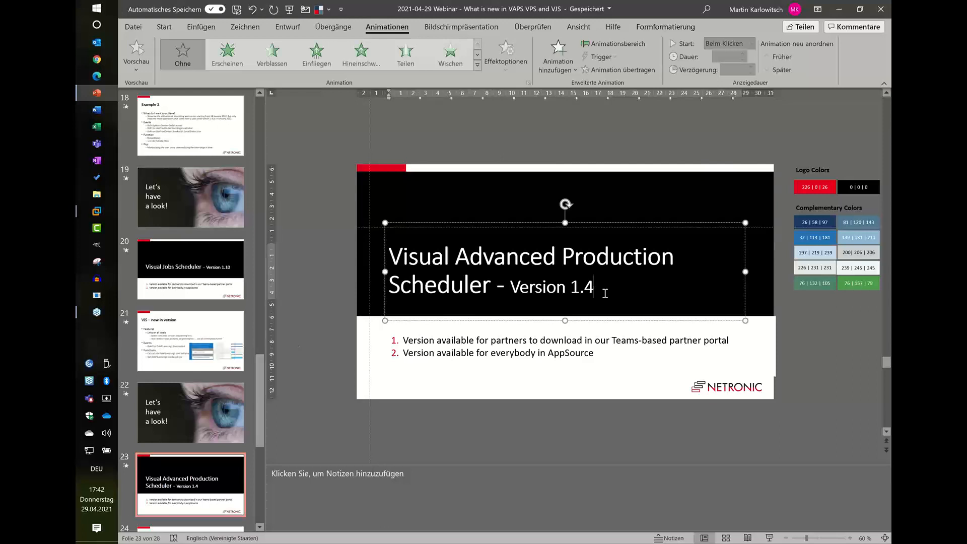
key("BackSpace")
type("5")
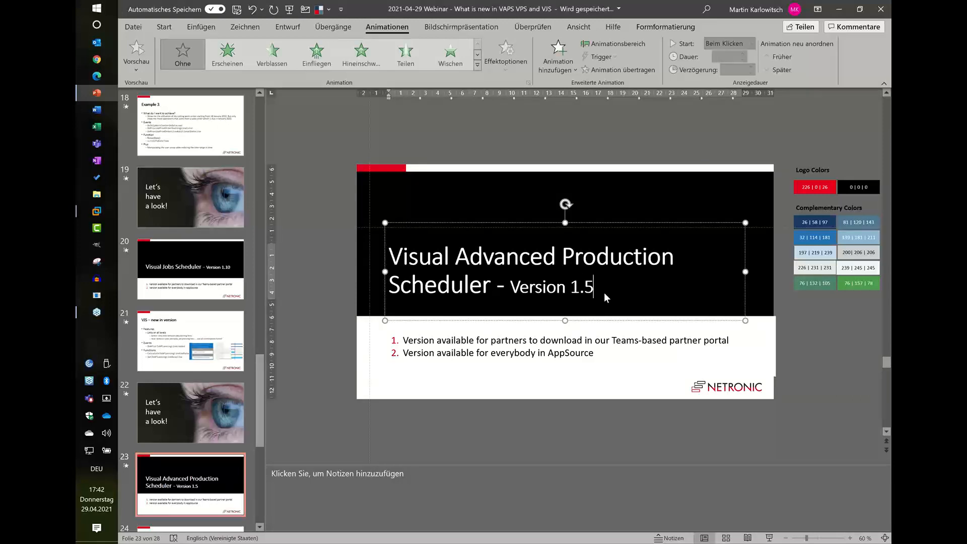
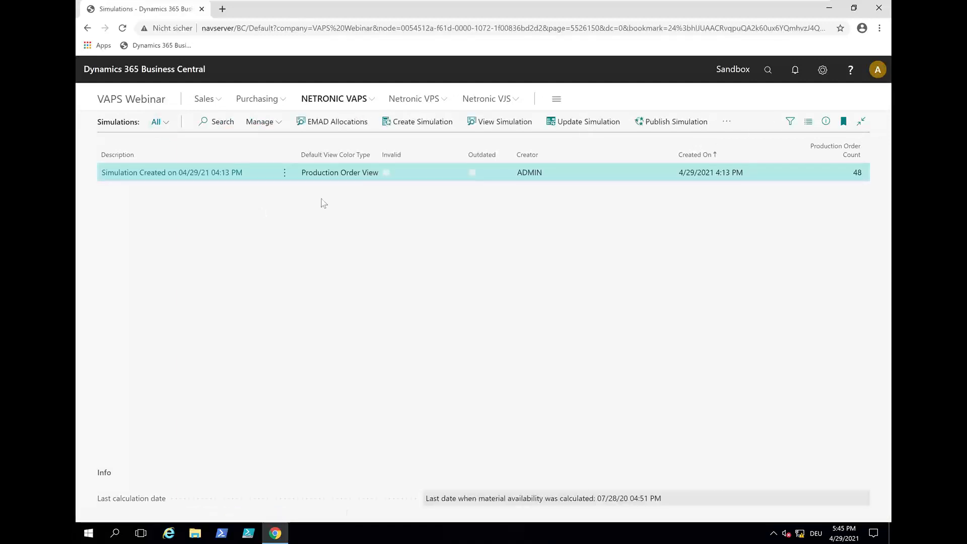
Step: Create a new simulation in the VAPS Webinar company, keeping the last used options and filters
left_click(417, 124)
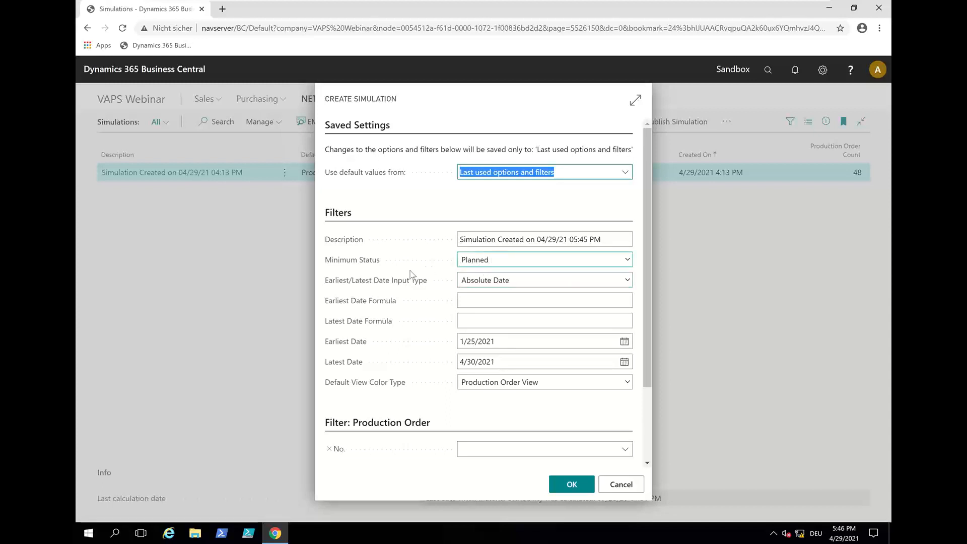
mouse_move(406, 266)
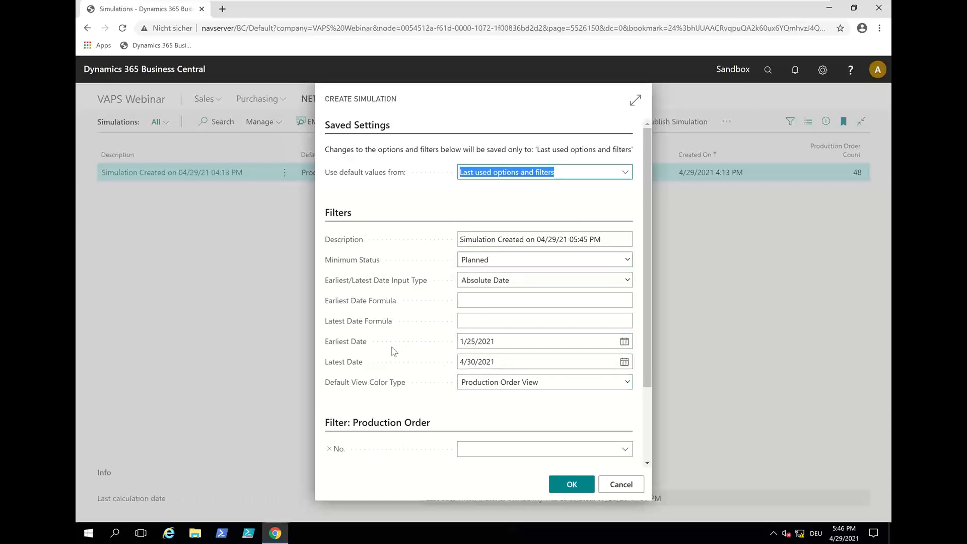
left_click(566, 491)
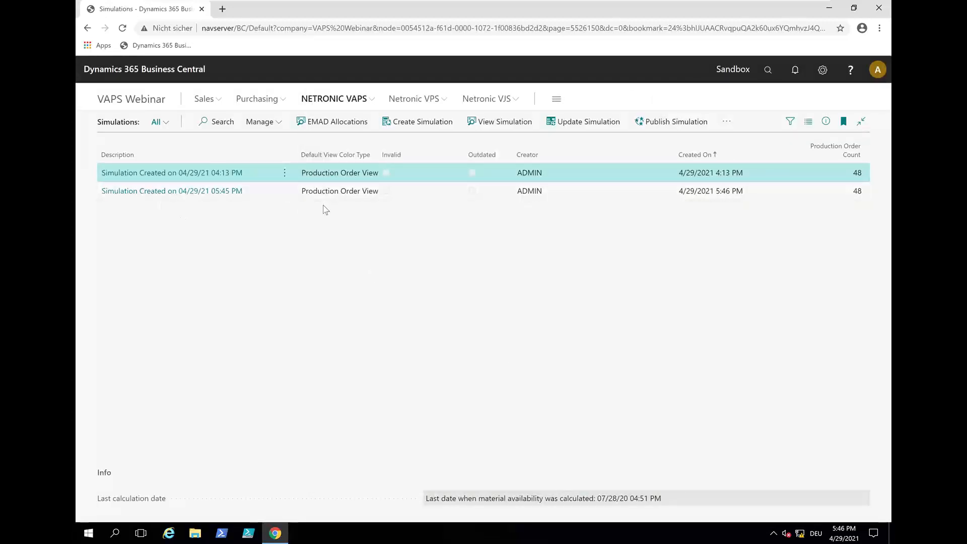
Step: Open the simulation created on 04/29/21 05:45 PM and look over its machine capacities on a weekly timescale
left_click(196, 196)
left_click(196, 193)
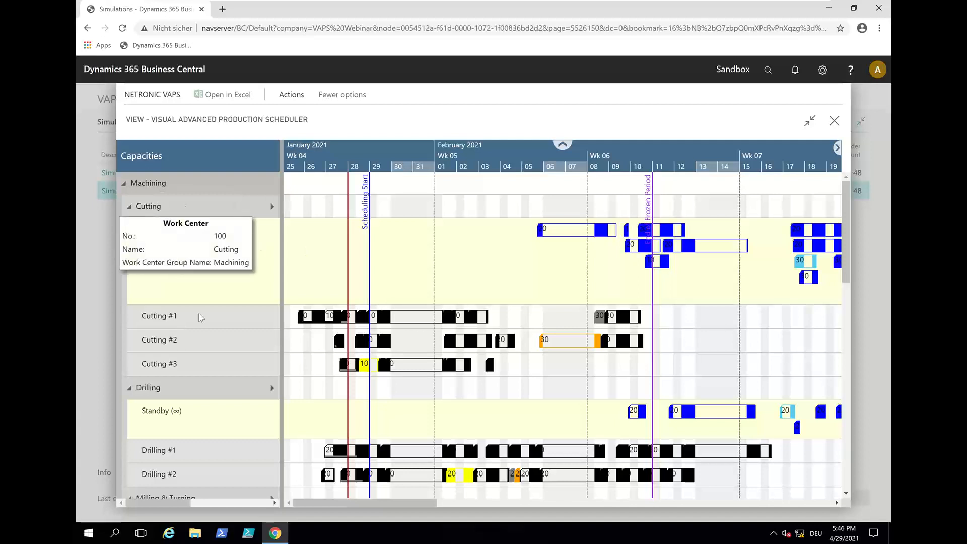
scroll(453, 157, "down", 3)
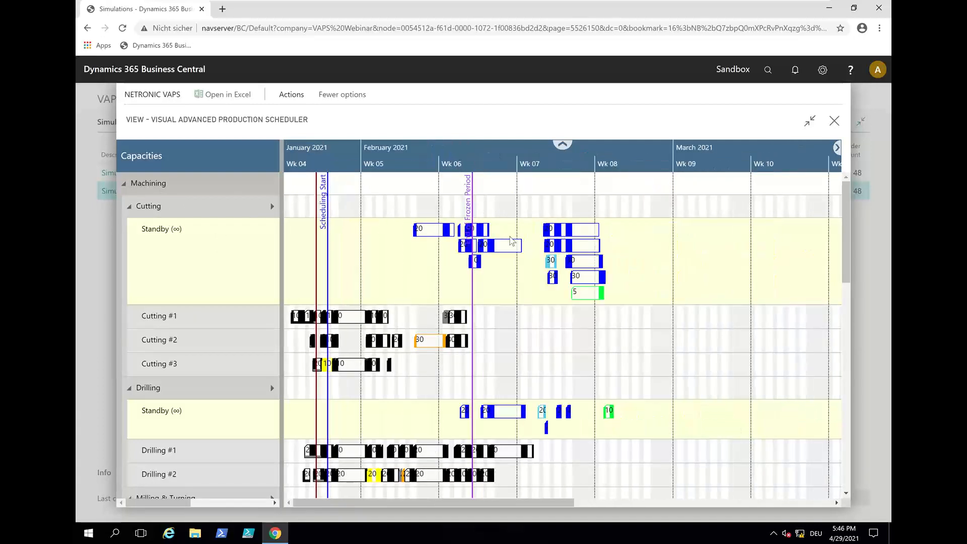
scroll(685, 334, "down", 5)
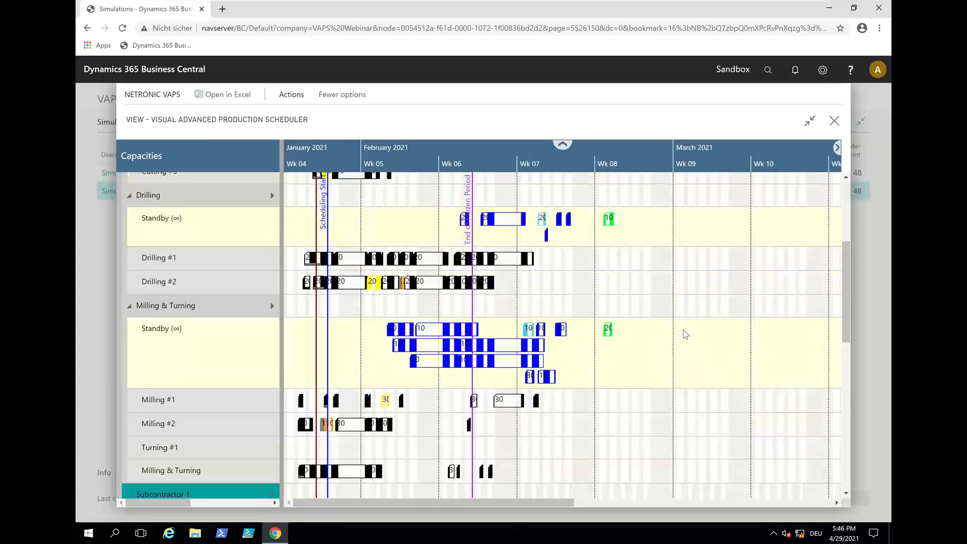
scroll(689, 334, "up", 5)
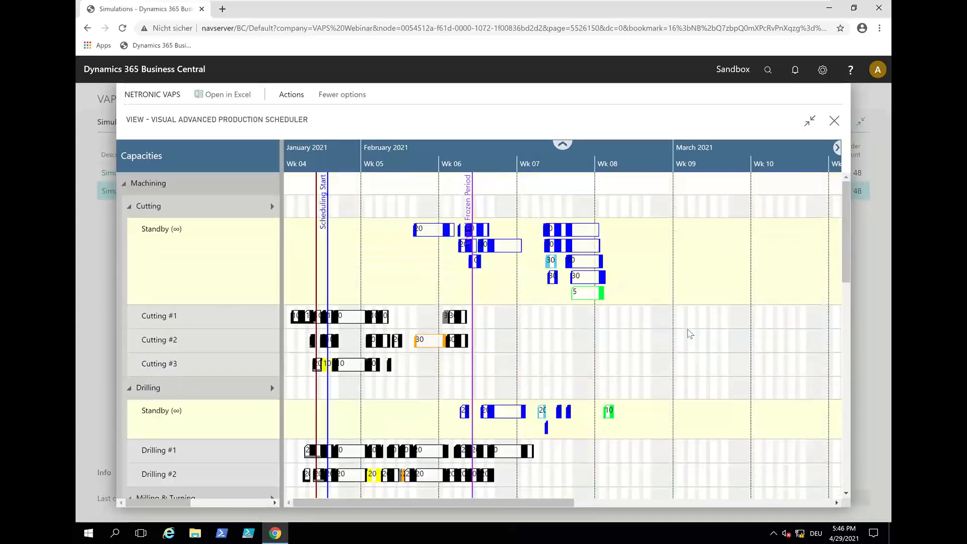
Step: Change the scheduler to the Sales Order View and expand sales order 1001 to show its lines
left_click(291, 96)
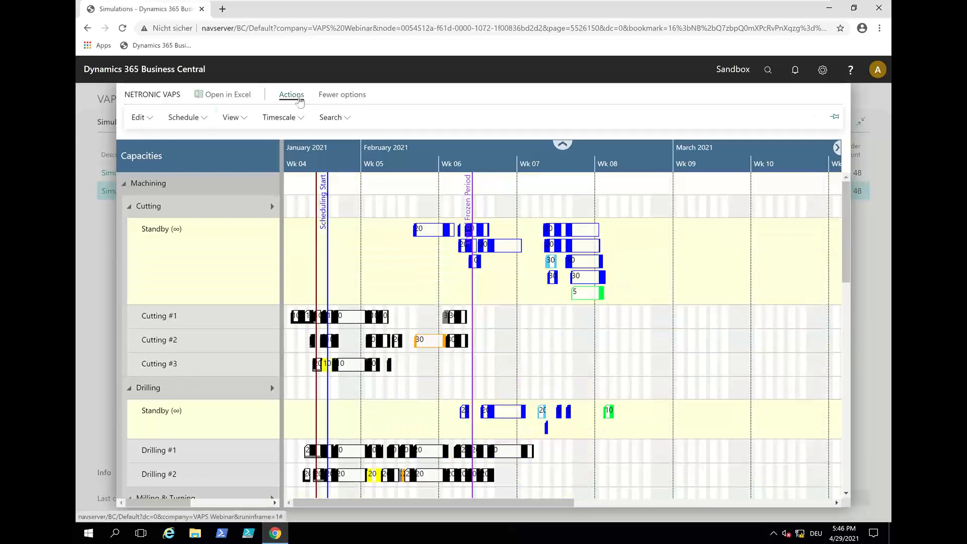
left_click(231, 119)
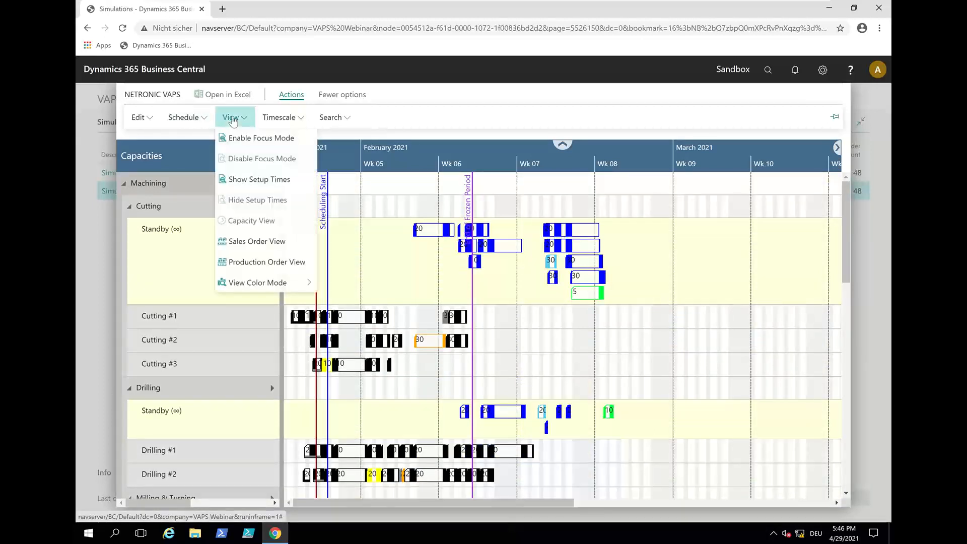
left_click(255, 243)
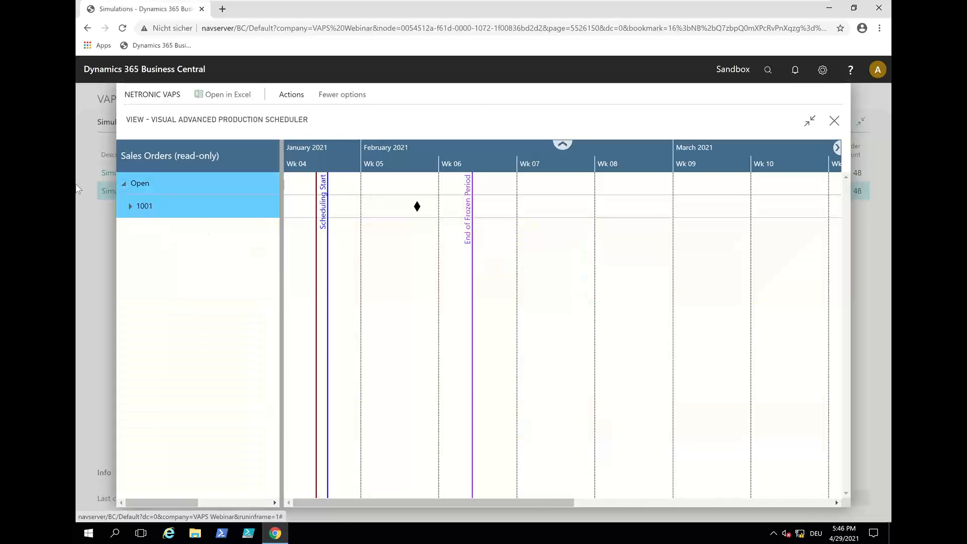
left_click(130, 206)
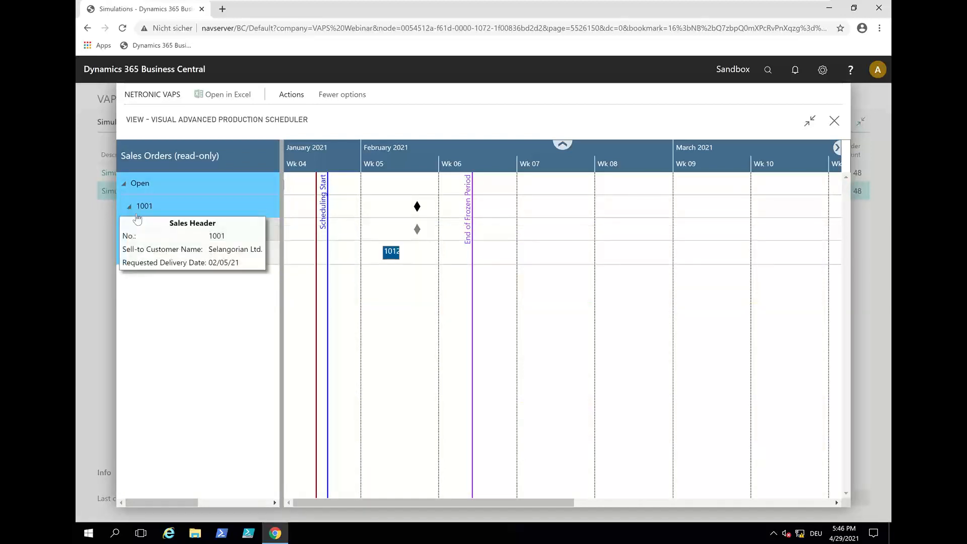
mouse_move(217, 251)
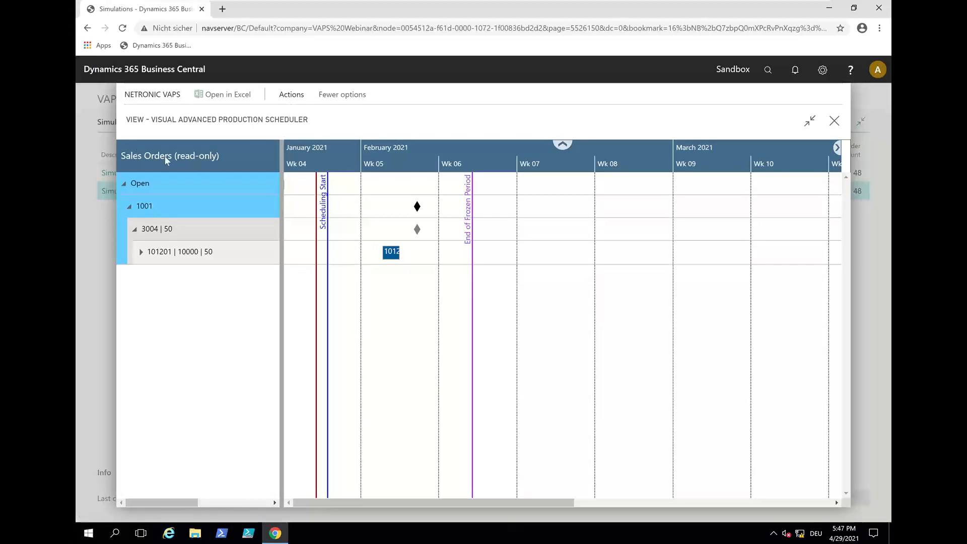
Step: Return the scheduler from the sales orders to the Capacity View
left_click(295, 101)
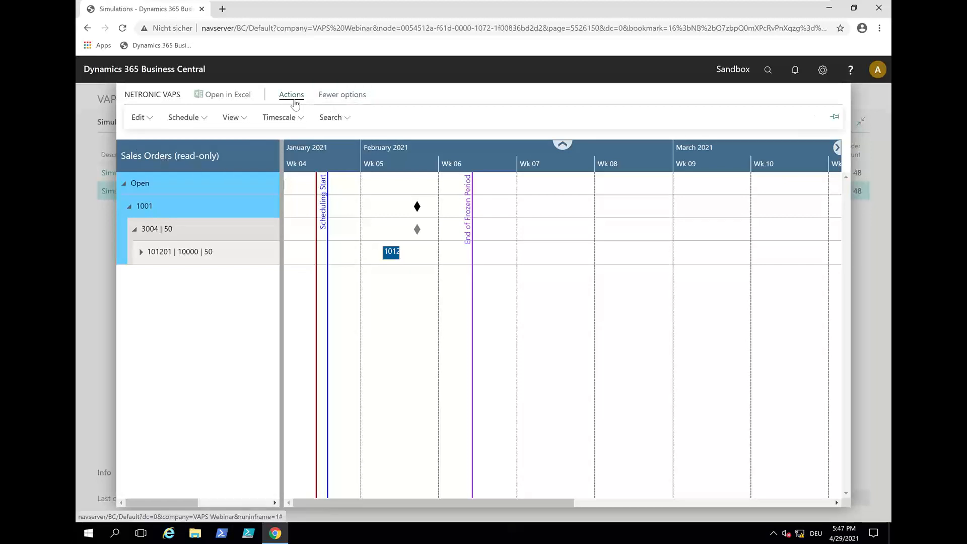
left_click(234, 118)
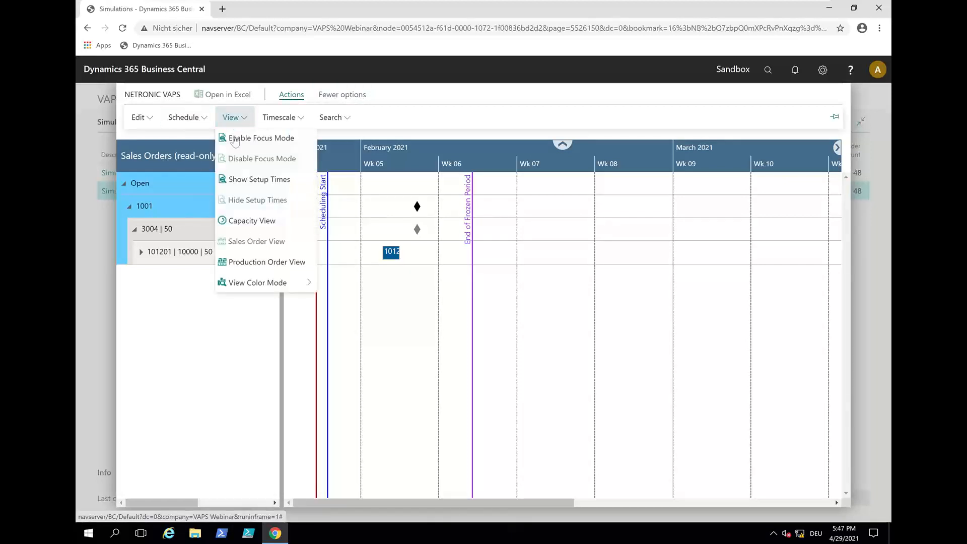
left_click(257, 226)
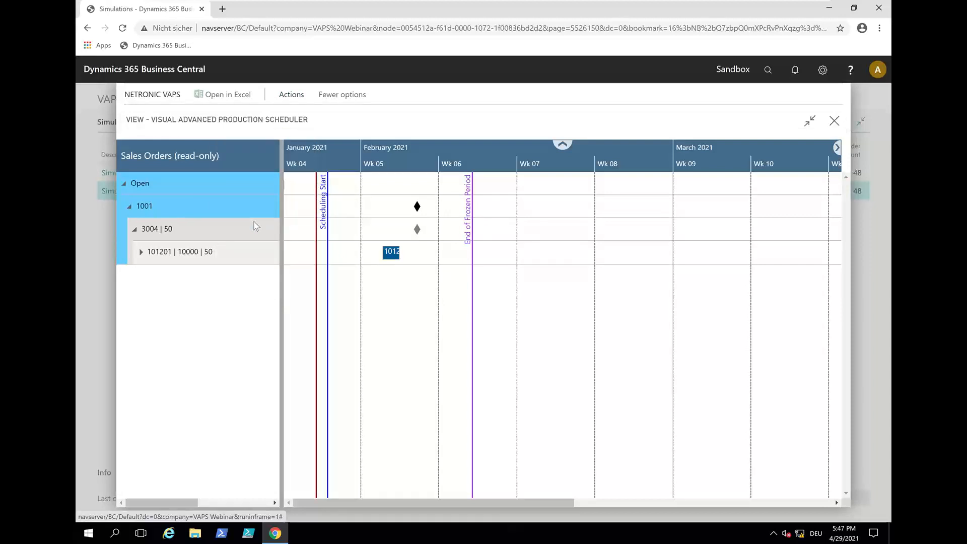
Step: Change the scheduler to the Production Order View and collapse the Firm Planned group to reach the released orders
left_click(291, 101)
left_click(183, 117)
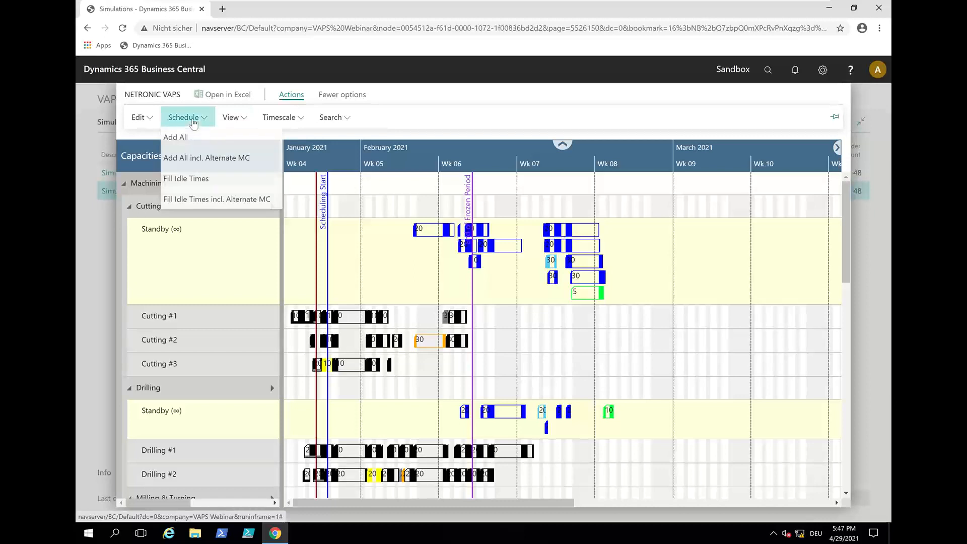
left_click(233, 117)
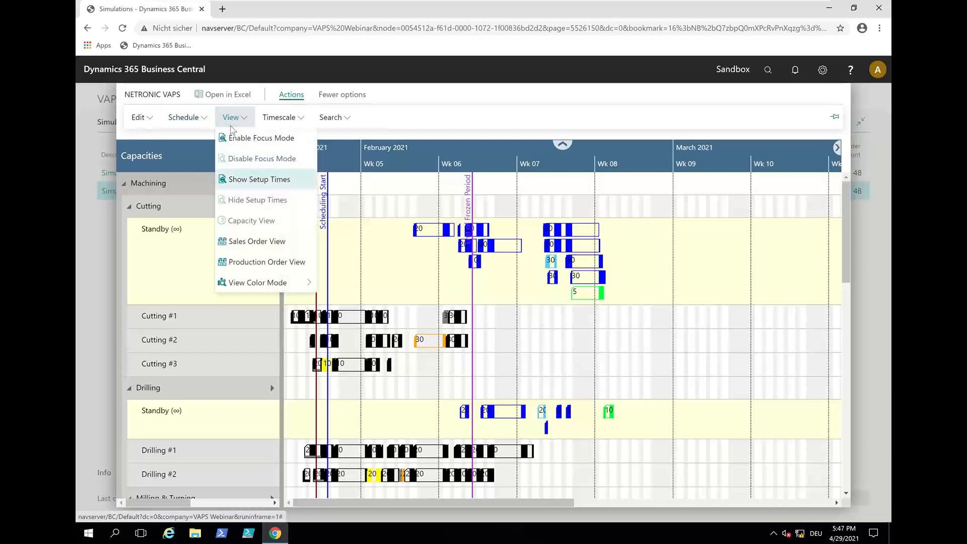
left_click(266, 263)
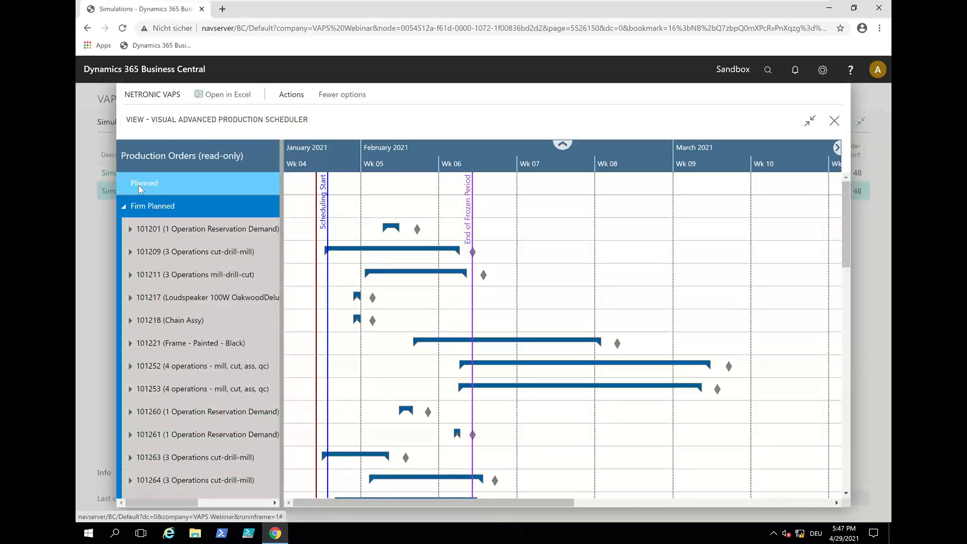
left_click(123, 207)
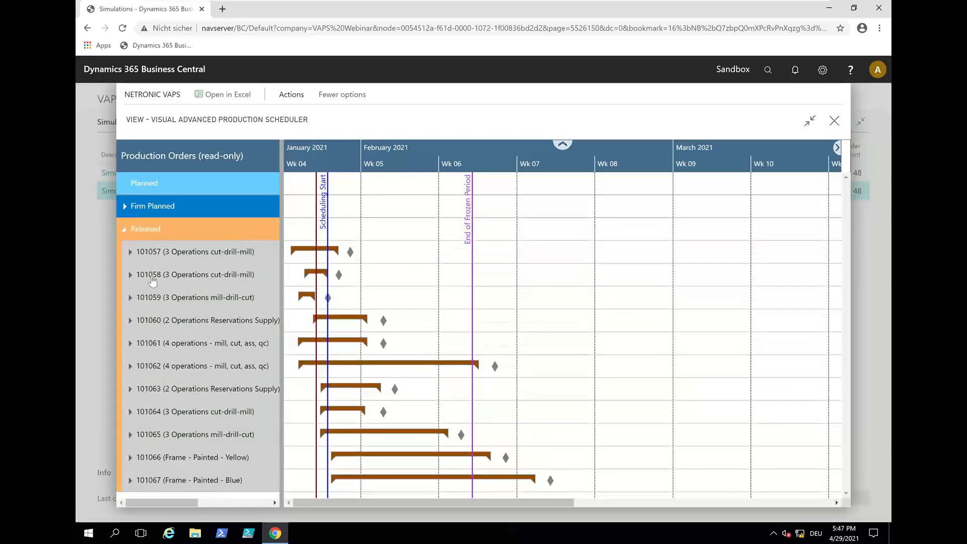
Step: Expand released production order 101057 down to its operations and examine operation 10 (Cutting #1) on a daily timescale
left_click(130, 253)
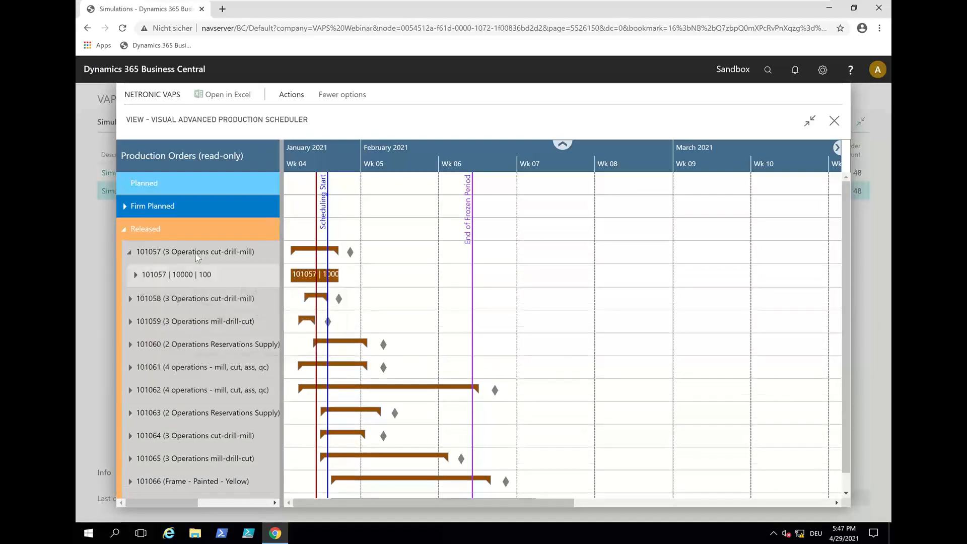
left_click(135, 276)
left_click(301, 303)
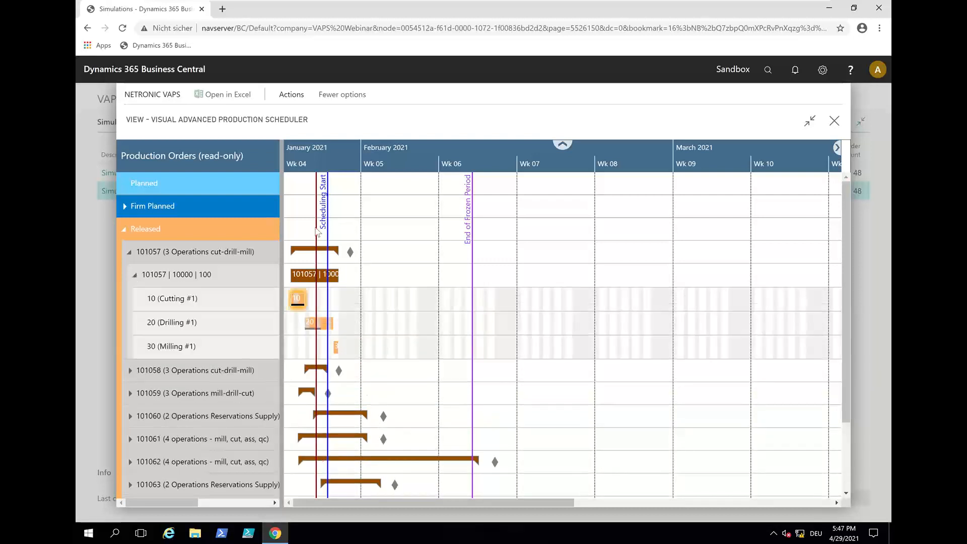
scroll(322, 153, "up", 1)
scroll(323, 153, "up", 2)
left_click_drag(323, 153, 457, 154)
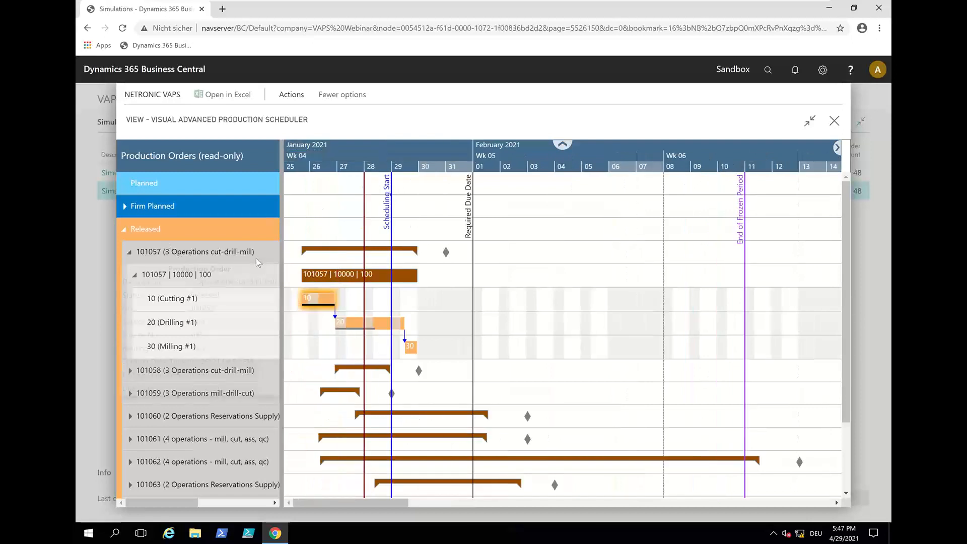
mouse_move(258, 262)
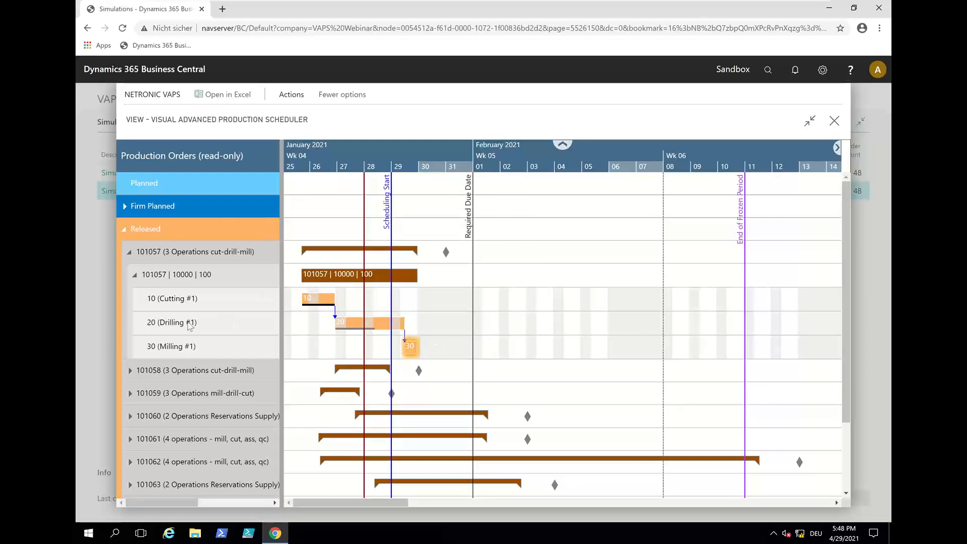
Step: Show operation 30 (Milling #1) of production order 101057 in the Capacity View and examine the surrounding machine loads
right_click(412, 350)
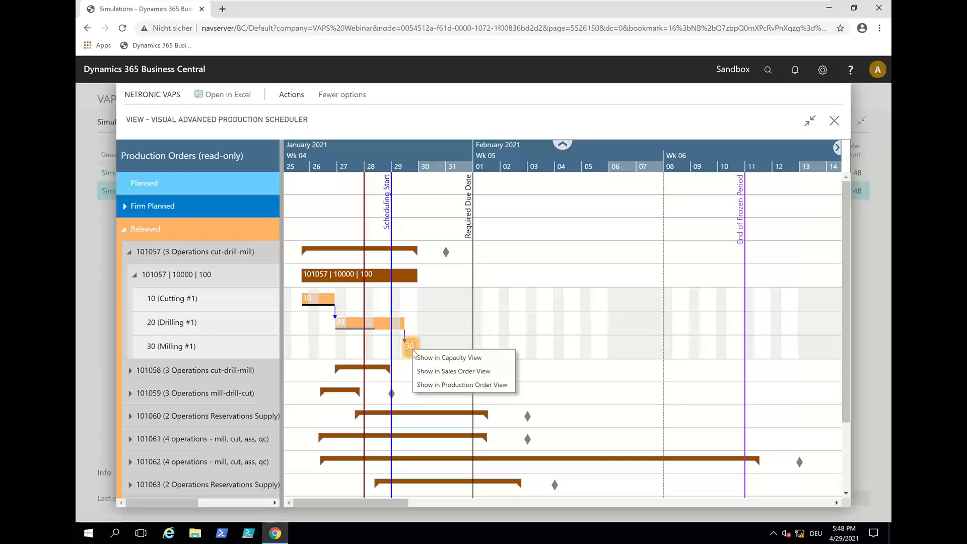
left_click(461, 361)
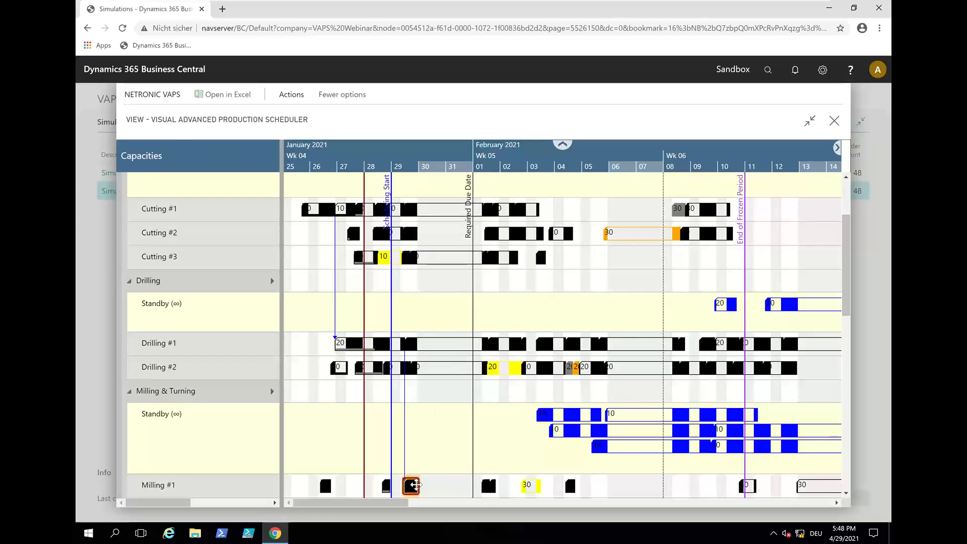
scroll(427, 447, "down", 3)
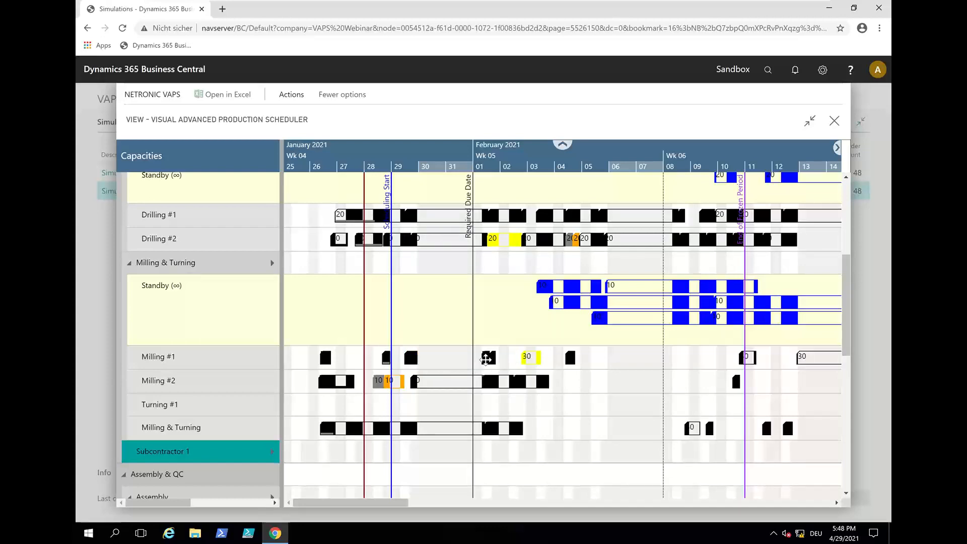
scroll(491, 375, "up", 3)
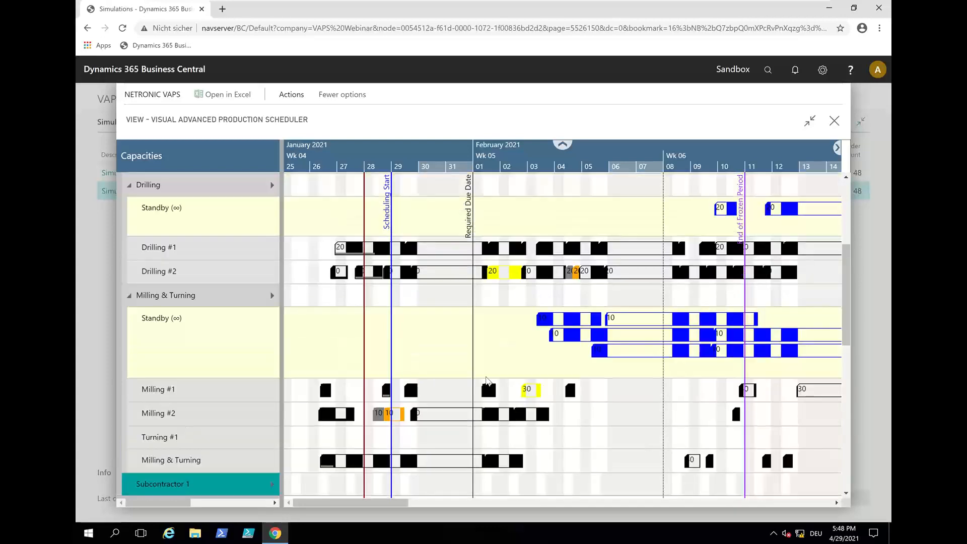
scroll(487, 381, "up", 2)
scroll(370, 400, "down", 1)
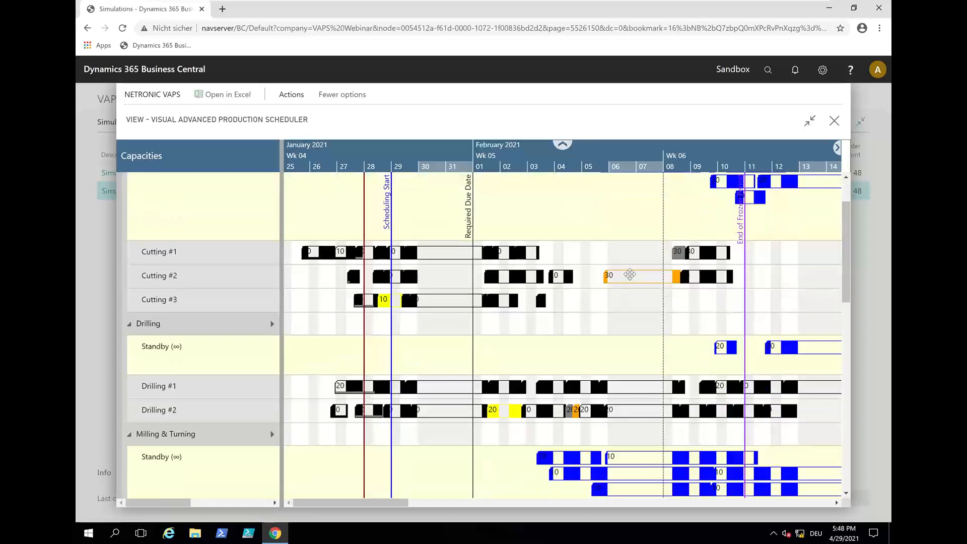
left_click(630, 275)
right_click(630, 274)
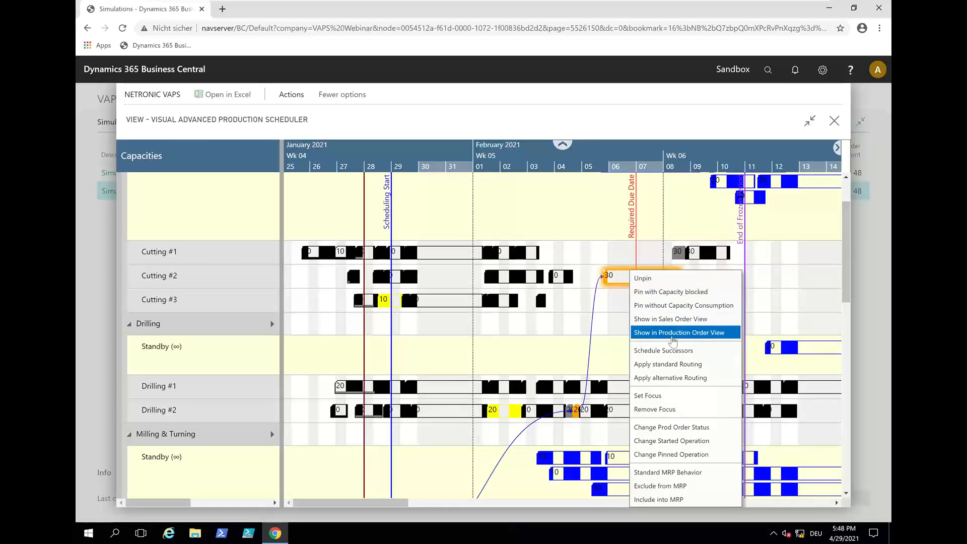
left_click(582, 309)
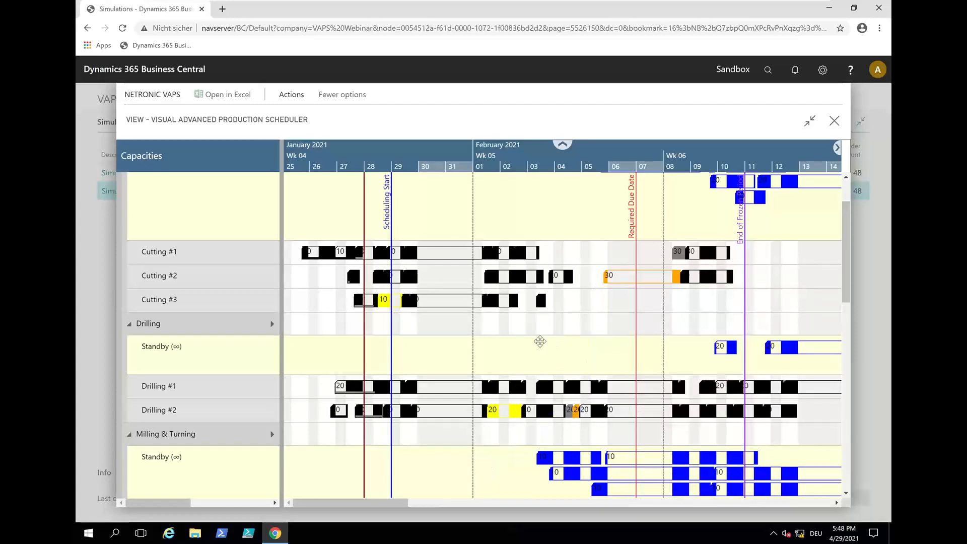
Step: Schedule all standby operations with Add All including alternate machine centers
scroll(540, 343, "up", 1)
mouse_move(611, 326)
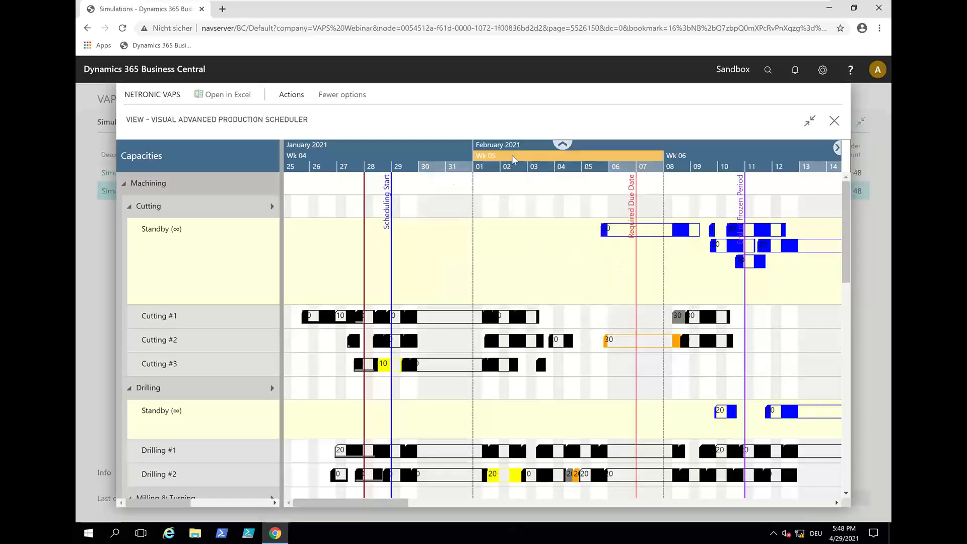
scroll(513, 160, "down", 1)
scroll(514, 160, "down", 2)
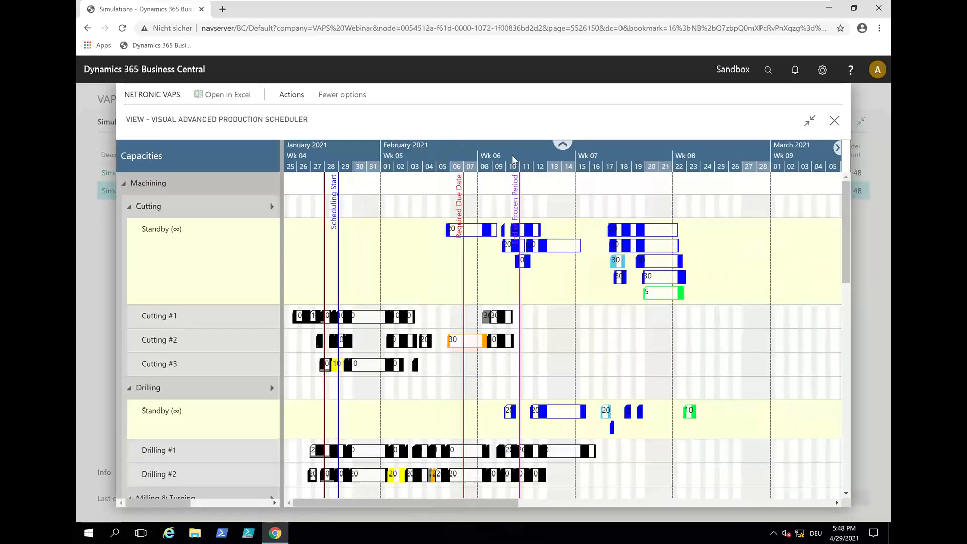
mouse_move(196, 230)
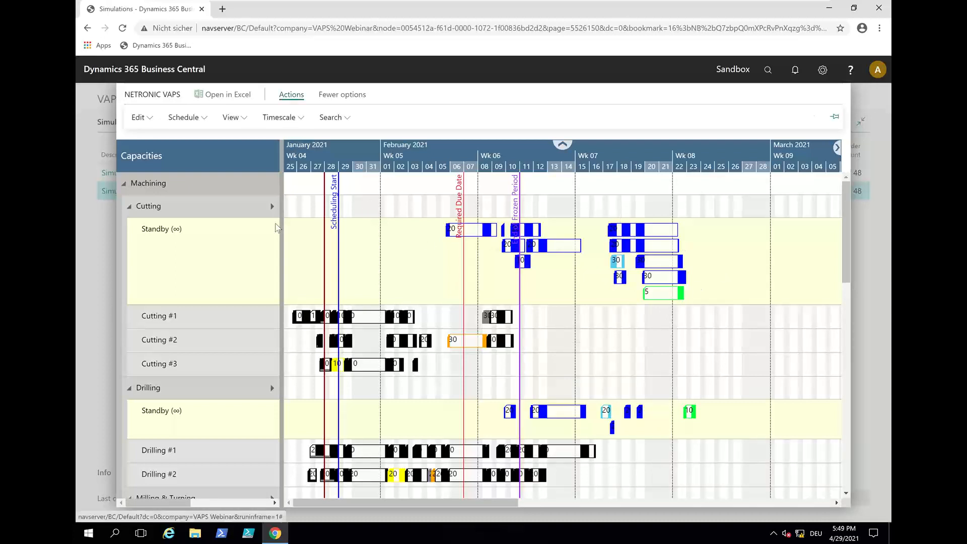
left_click(194, 124)
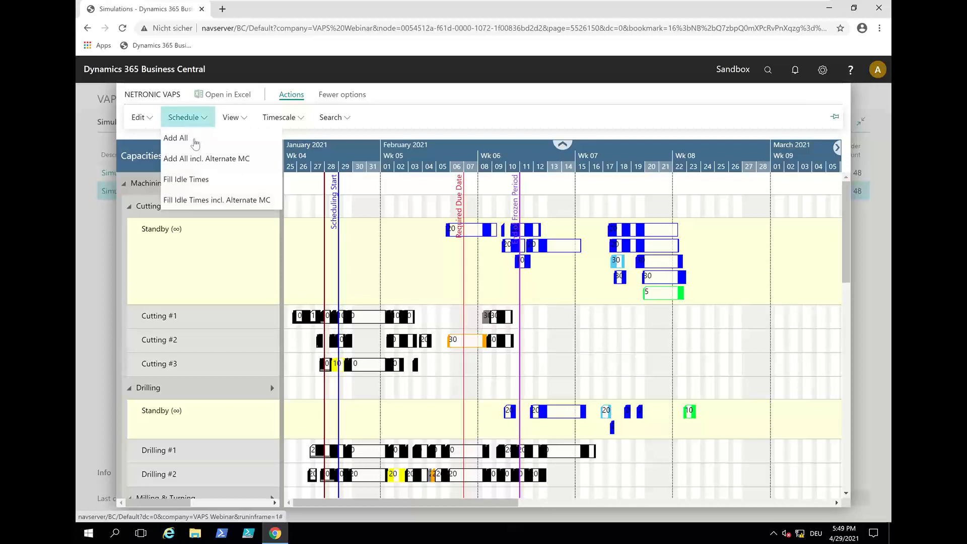
left_click(198, 158)
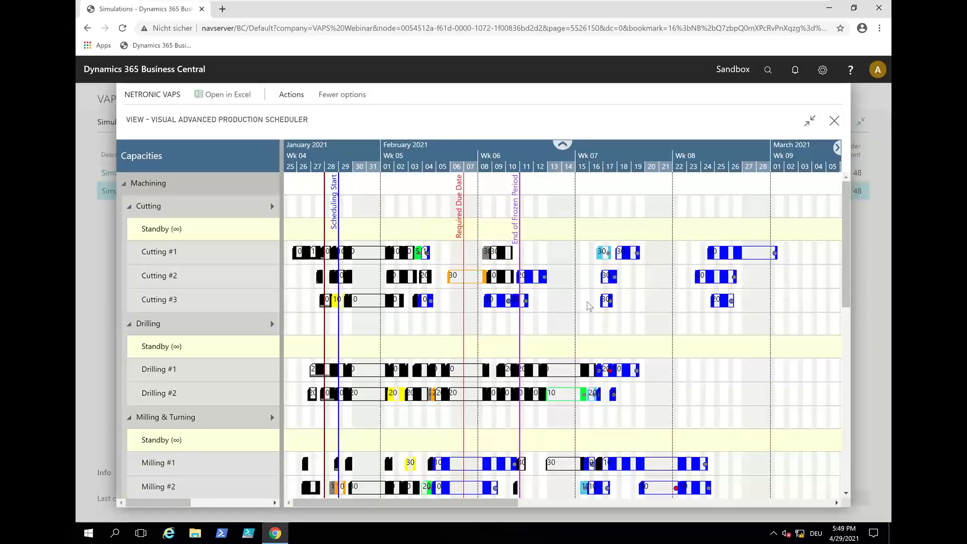
Step: Examine the schedule across the machining, assembly and quality control capacities, including late January to mid-February on the timescale
scroll(587, 306, "down", 5)
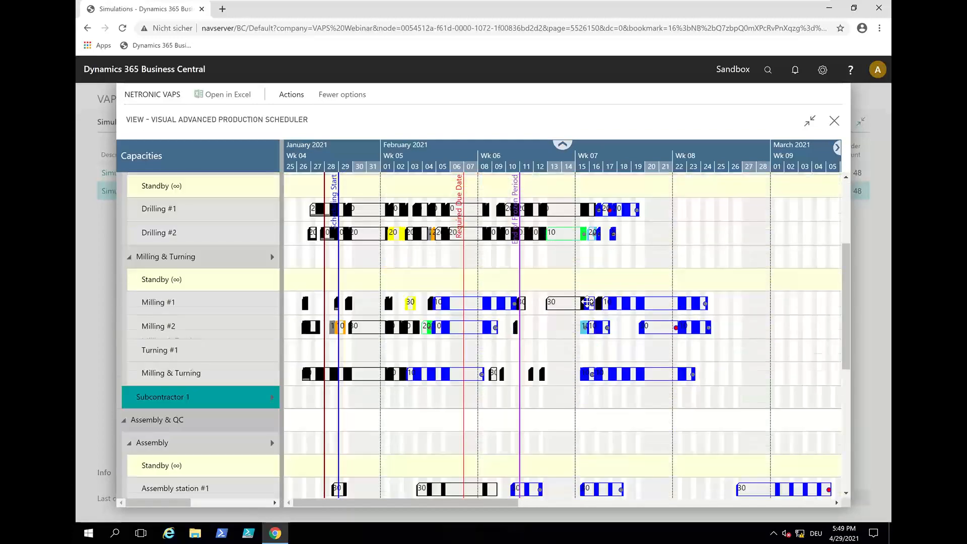
scroll(588, 348, "down", 4)
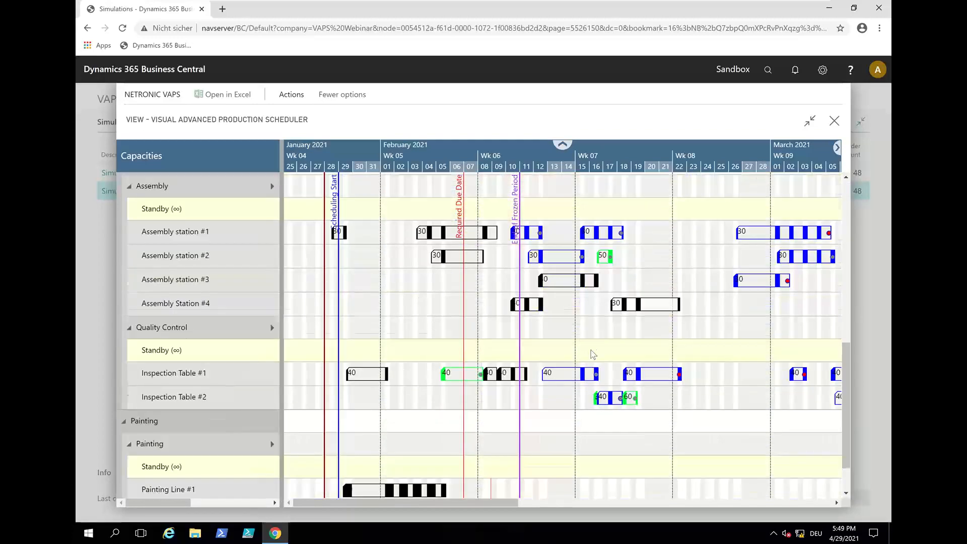
scroll(591, 348, "up", 2)
scroll(590, 347, "up", 5)
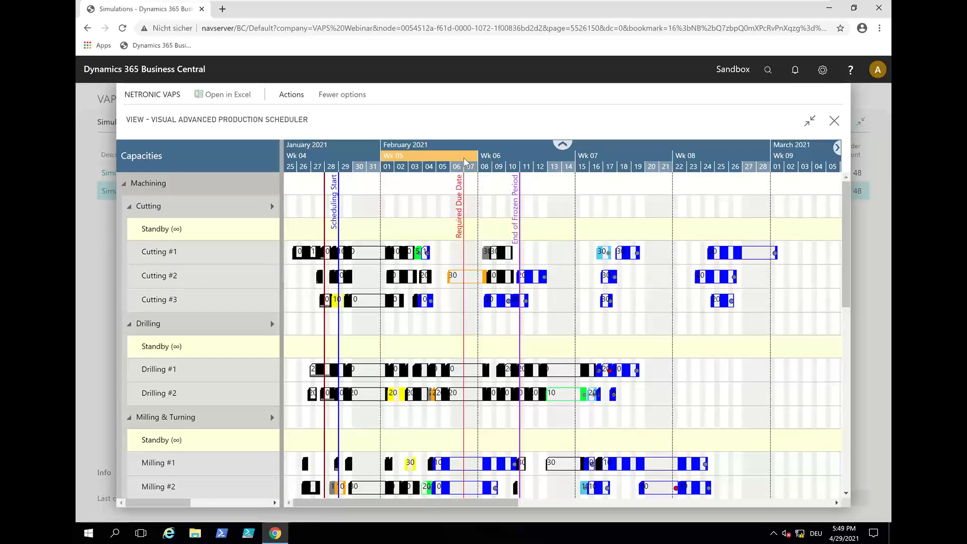
scroll(465, 157, "up", 1)
scroll(425, 263, "up", 1)
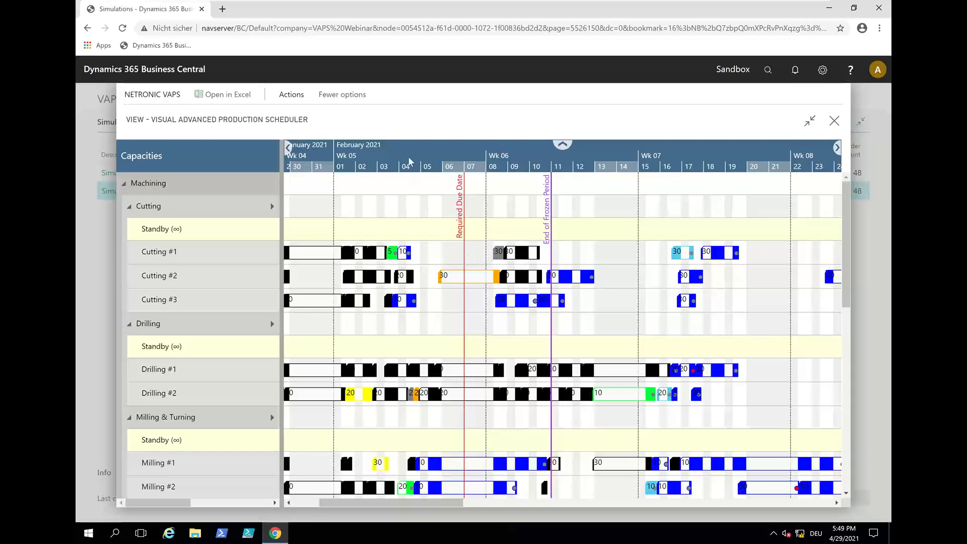
left_click_drag(474, 158, 575, 157)
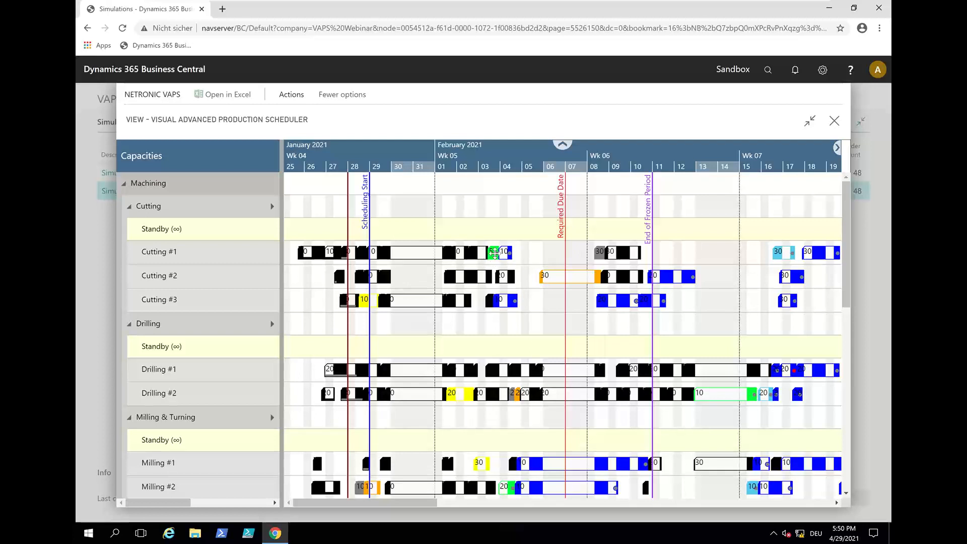
Step: Fill the gaps on machine center Cutting #1
right_click(240, 256)
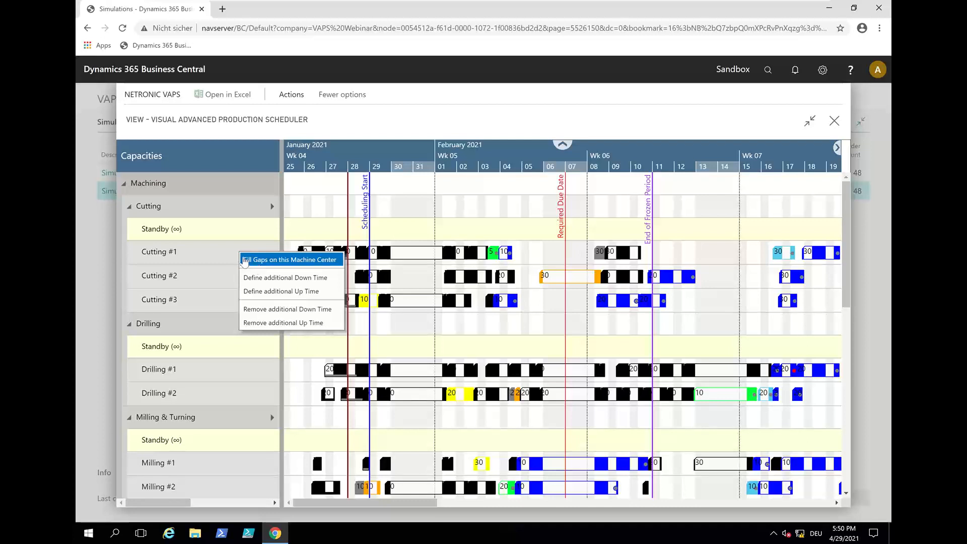
left_click(257, 264)
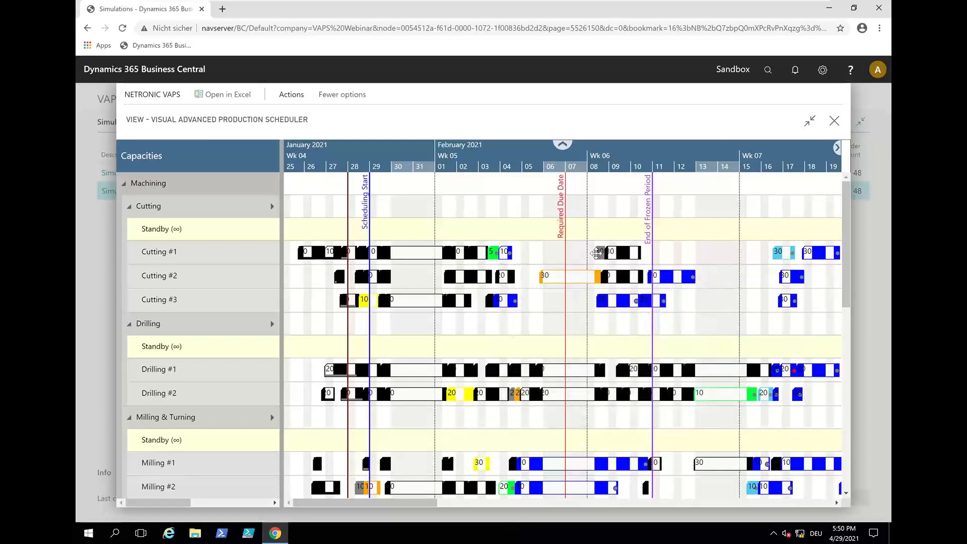
right_click(253, 257)
left_click(261, 263)
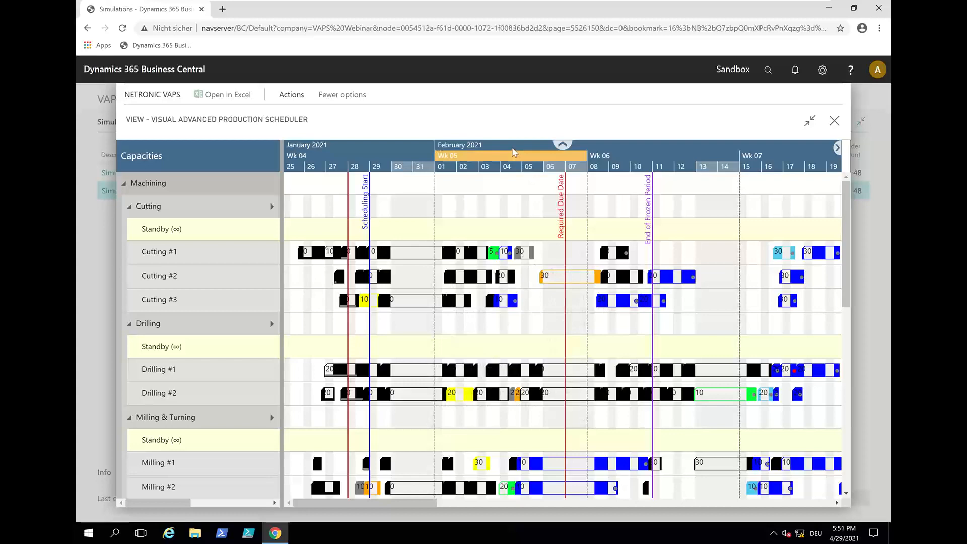
Step: Examine the grey operation 30 and the black 8 February operation on Cutting #1 together with their predecessor links
scroll(514, 152, "up", 3)
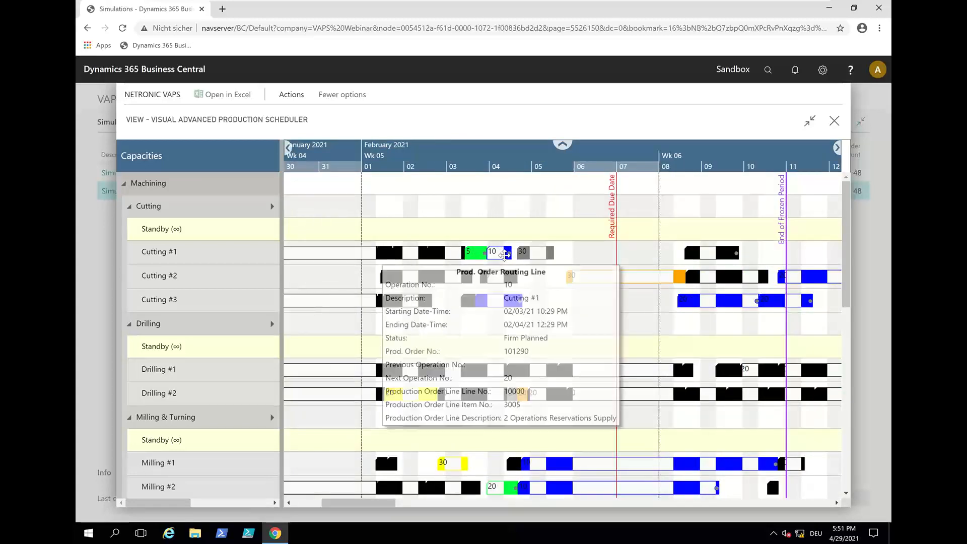
scroll(511, 168, "up", 1)
scroll(533, 262, "up", 1)
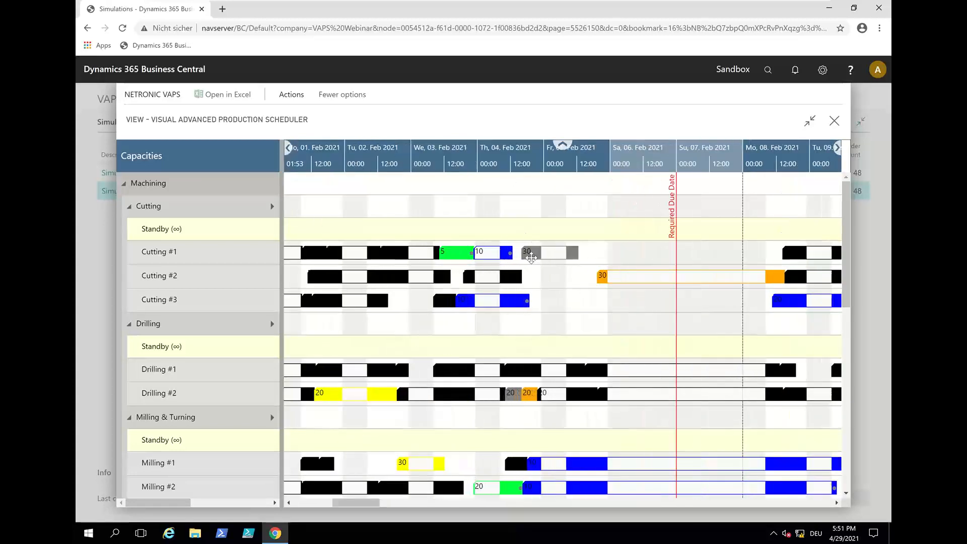
left_click(533, 249)
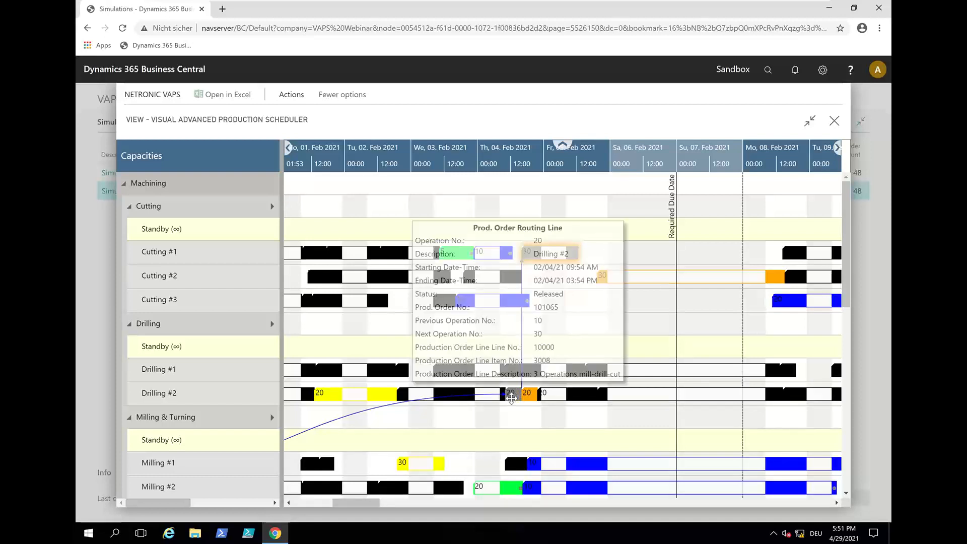
left_click(792, 253)
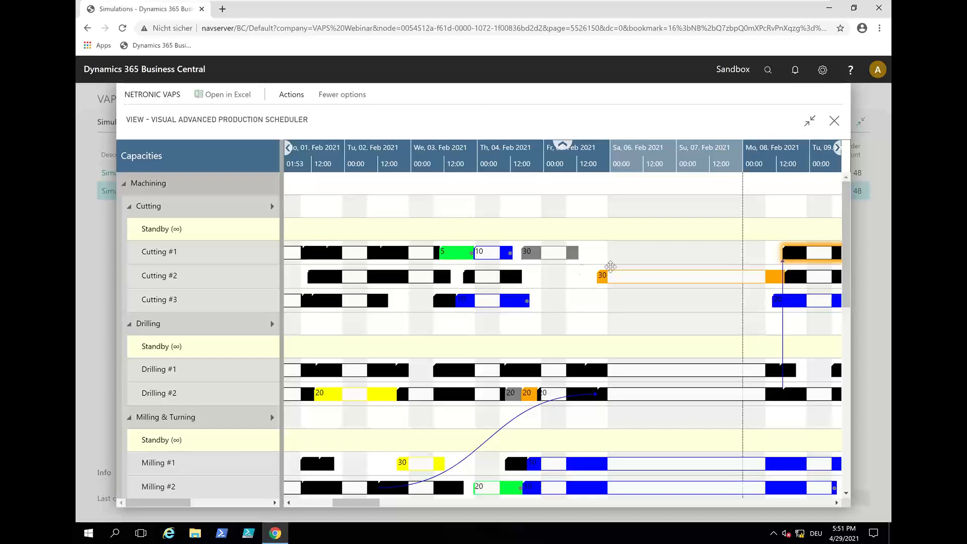
left_click(576, 152)
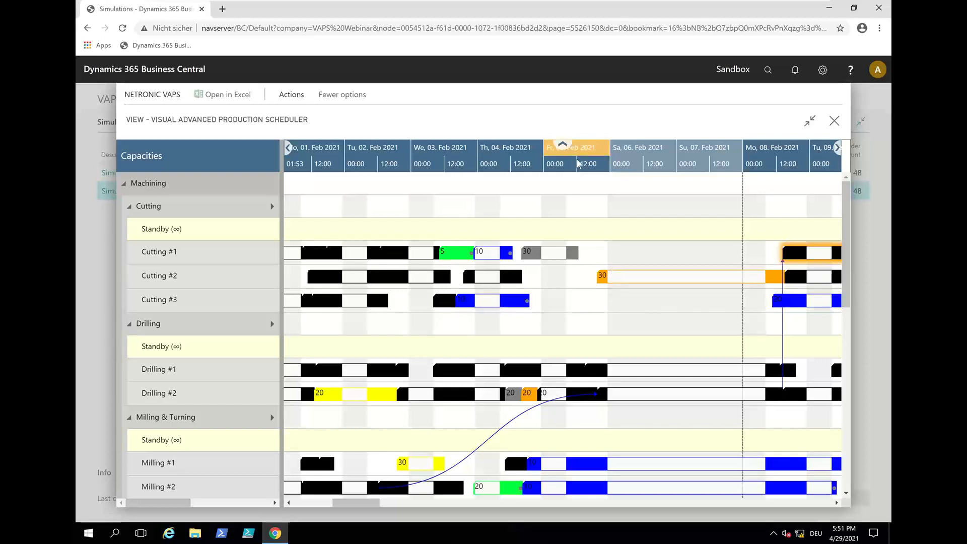
scroll(577, 161, "down", 2)
scroll(565, 274, "down", 2)
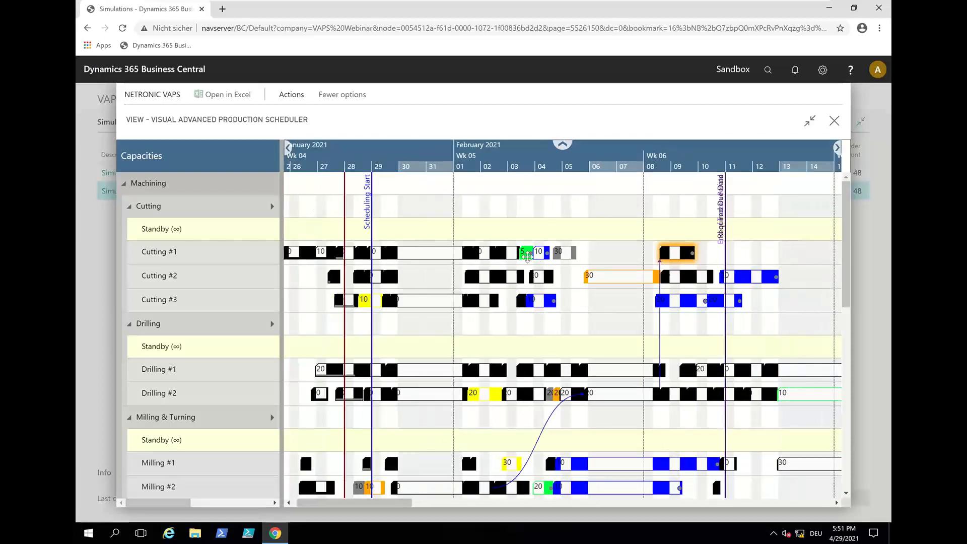
mouse_move(527, 256)
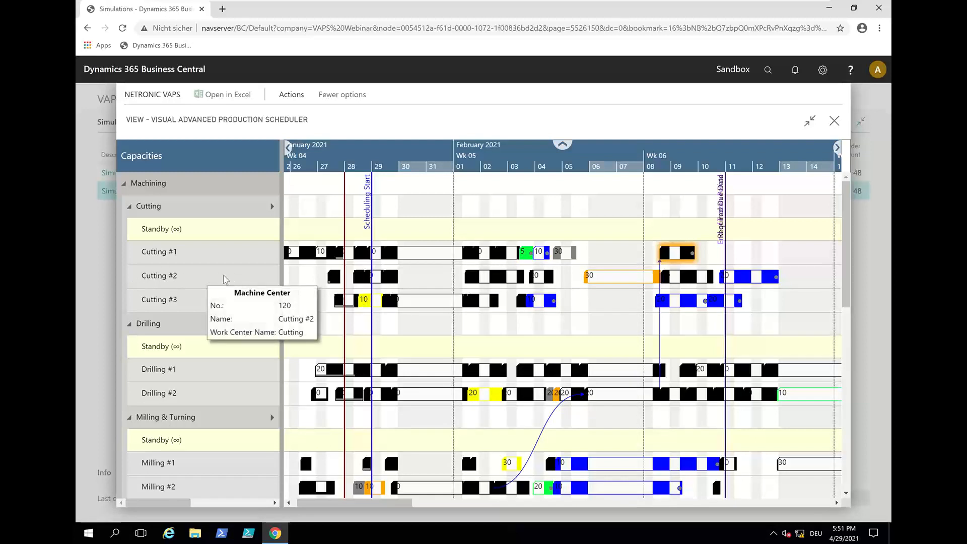
Step: Fill the gaps on machine center Cutting #2
right_click(218, 274)
left_click(218, 275)
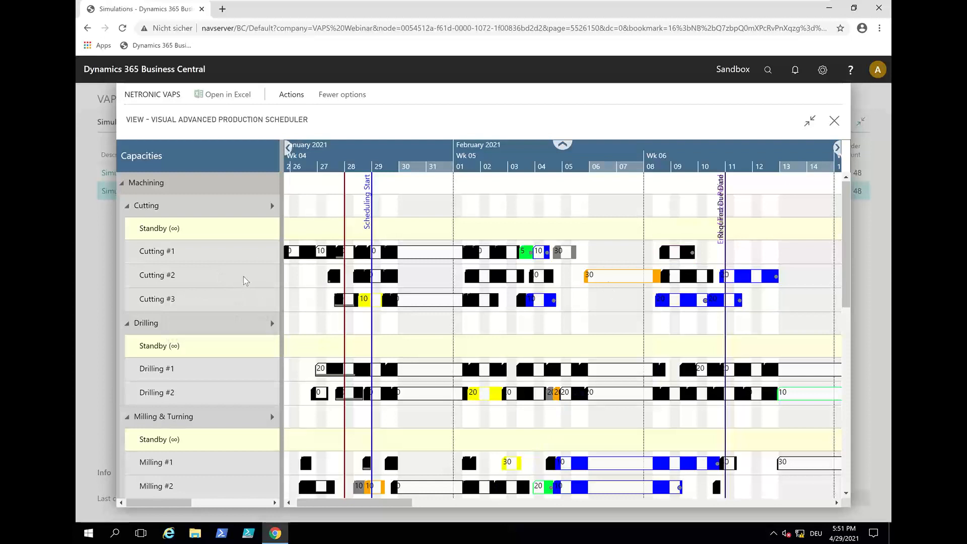
right_click(244, 278)
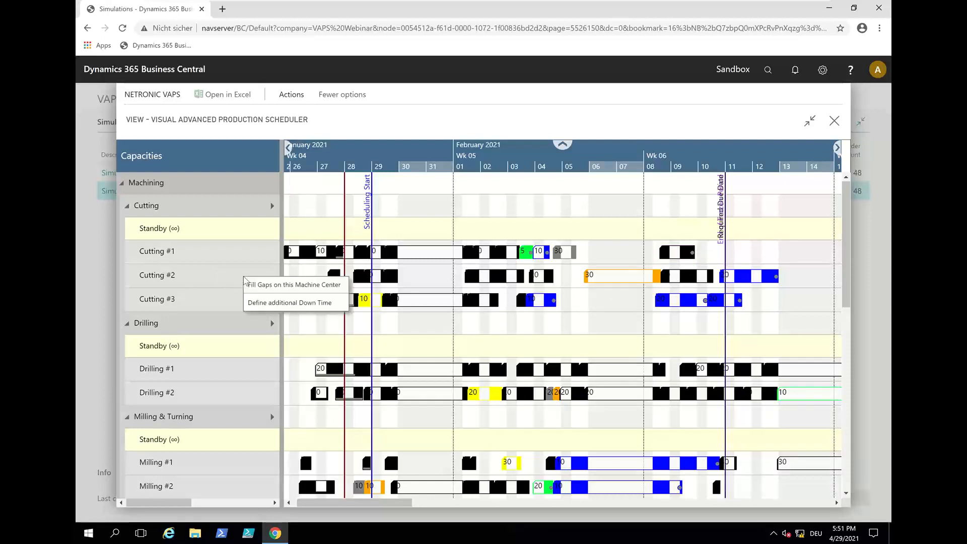
left_click(269, 285)
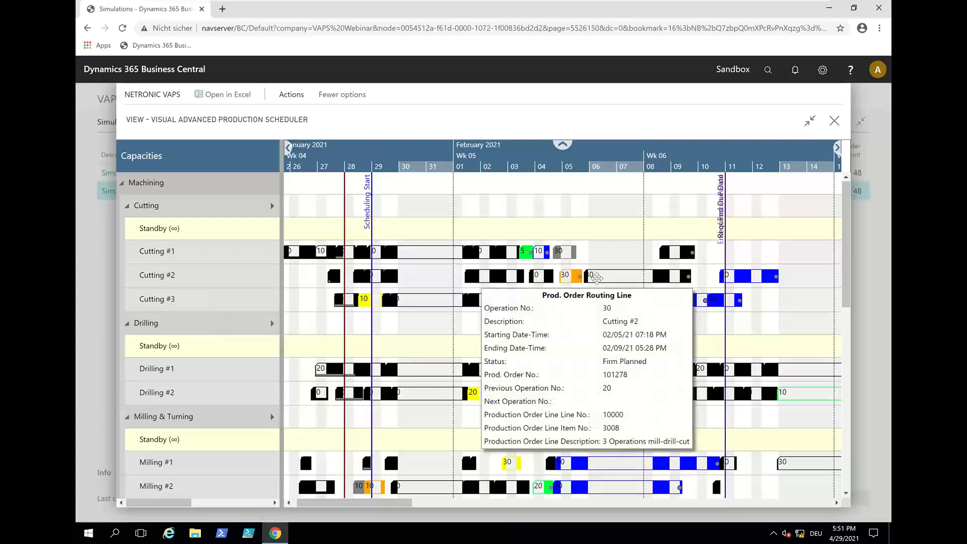
Step: Trace the links of the blue Cutting #2 operation at the end of the frozen period and pin it with capacity blocked
left_click(658, 165)
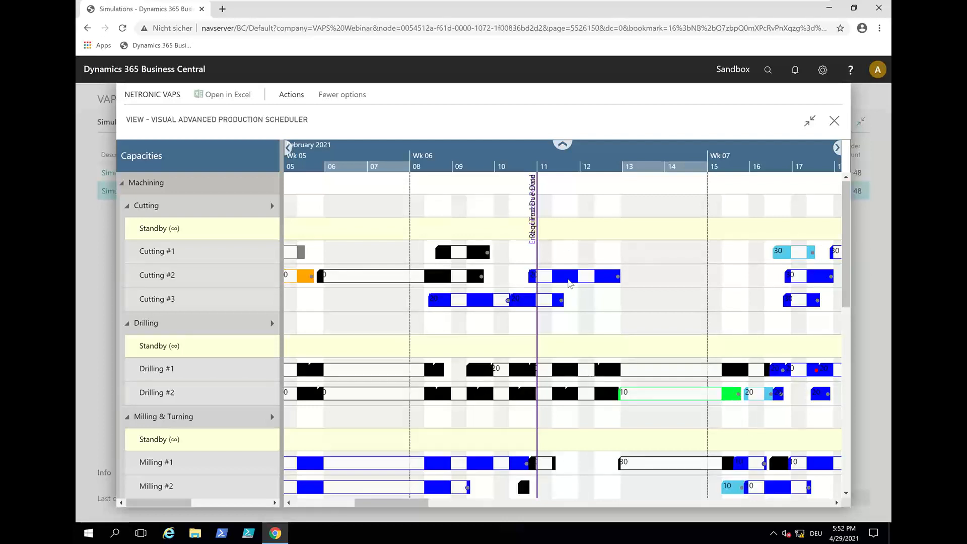
left_click(572, 274)
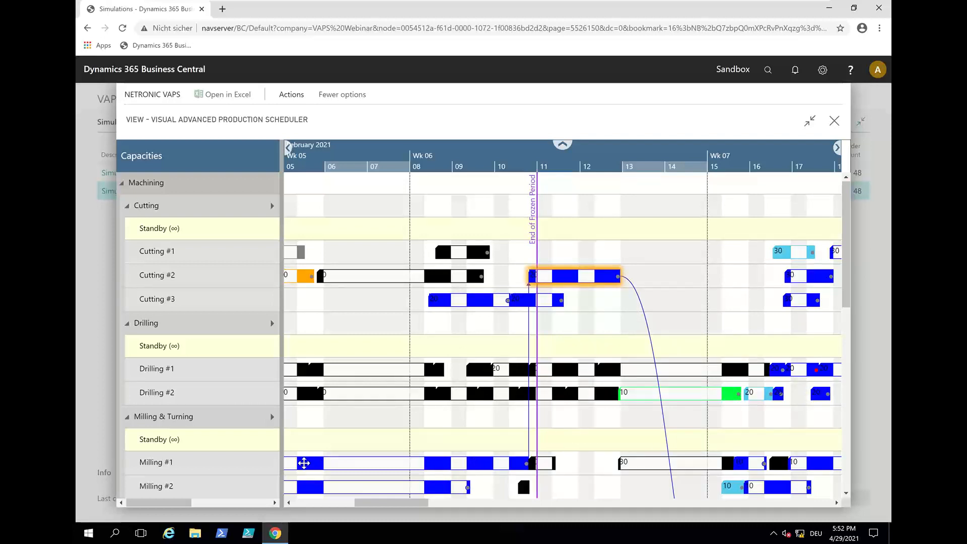
mouse_move(348, 466)
scroll(647, 343, "down", 2)
scroll(648, 344, "down", 7)
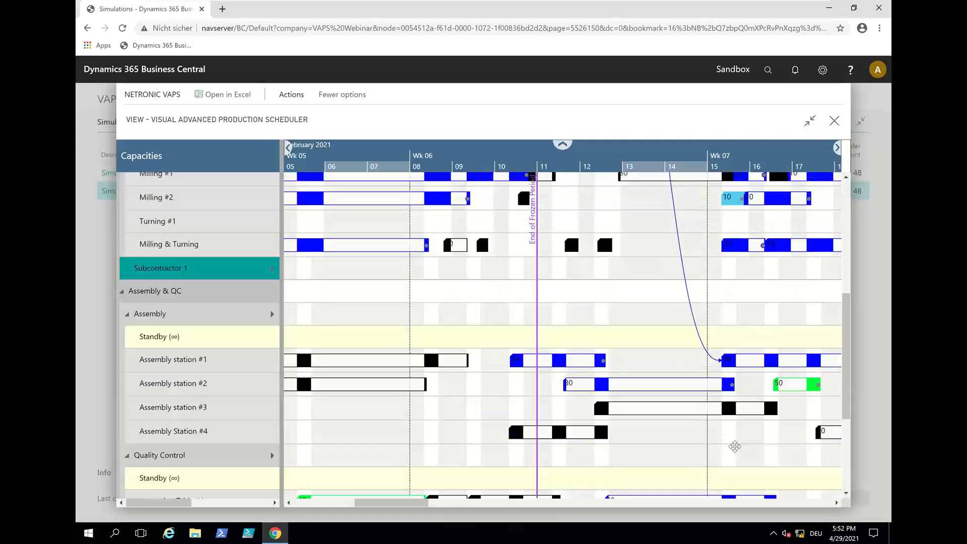
scroll(717, 454, "up", 1)
scroll(713, 457, "up", 7)
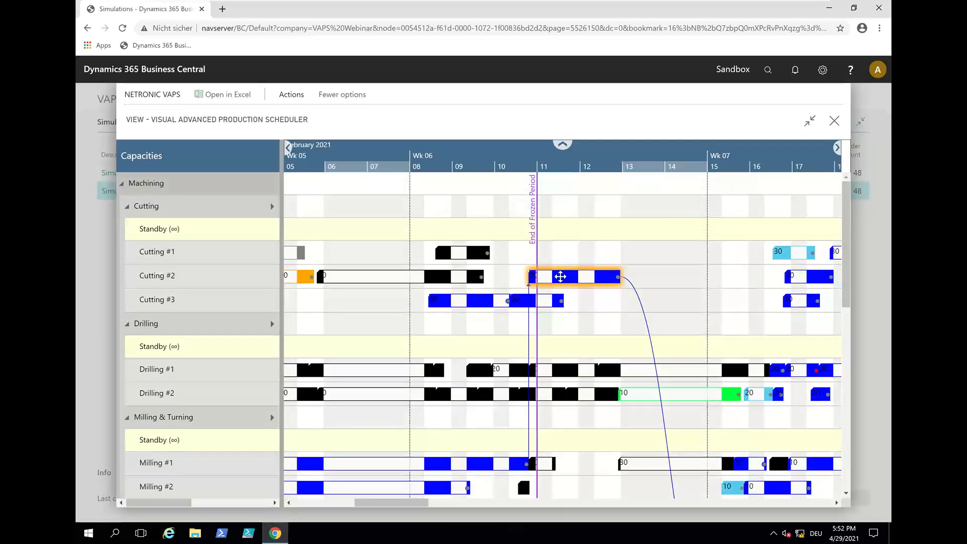
right_click(562, 280)
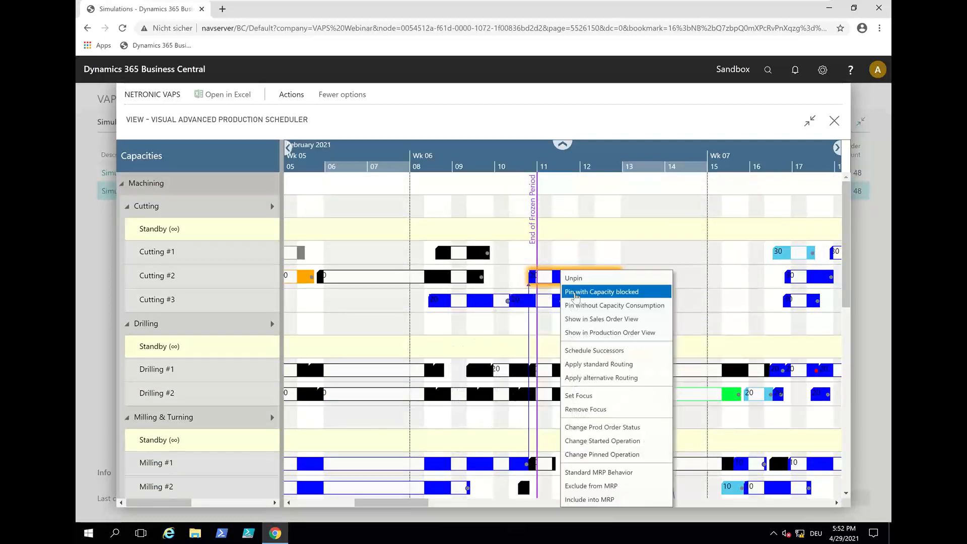
left_click(590, 295)
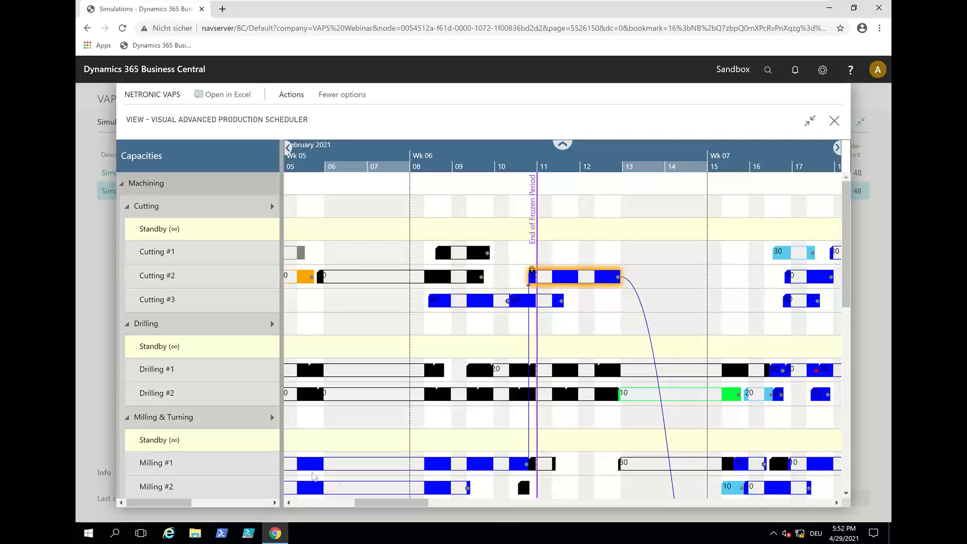
Step: Move the firm planned operation 30 spanning the 6–7 February weekend on Cutting #2 onto the pinned operation around 11–12 February
scroll(473, 171, "down", 1)
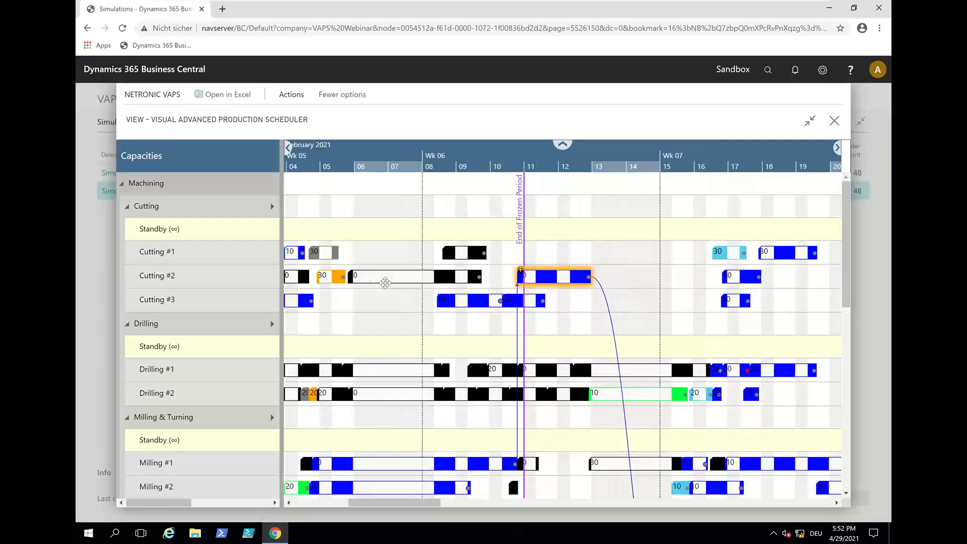
mouse_move(394, 275)
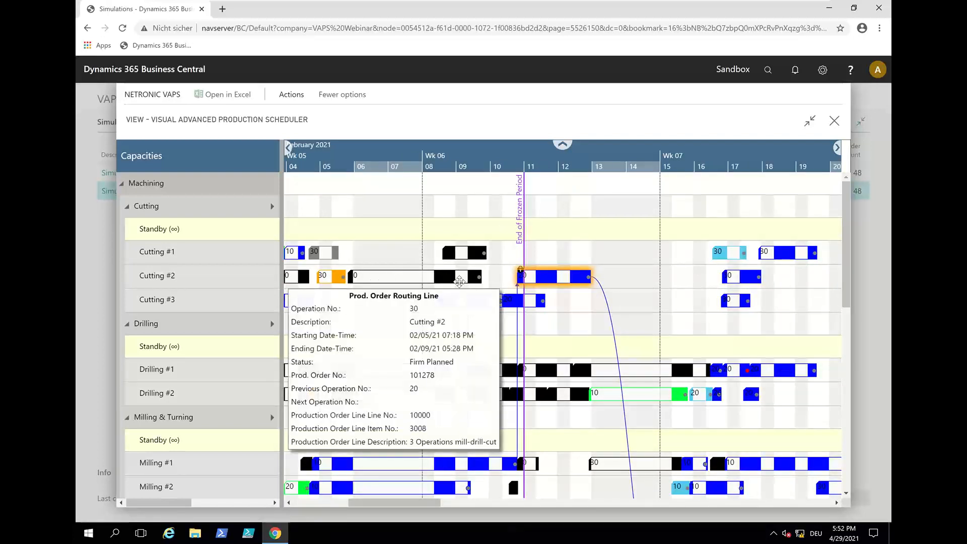
left_click_drag(456, 281, 446, 281)
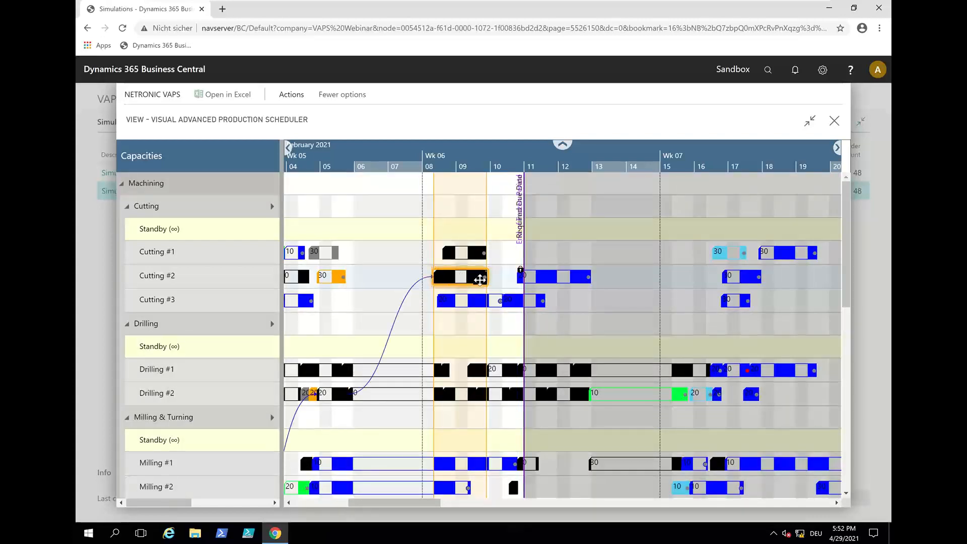
left_click_drag(498, 281, 574, 280)
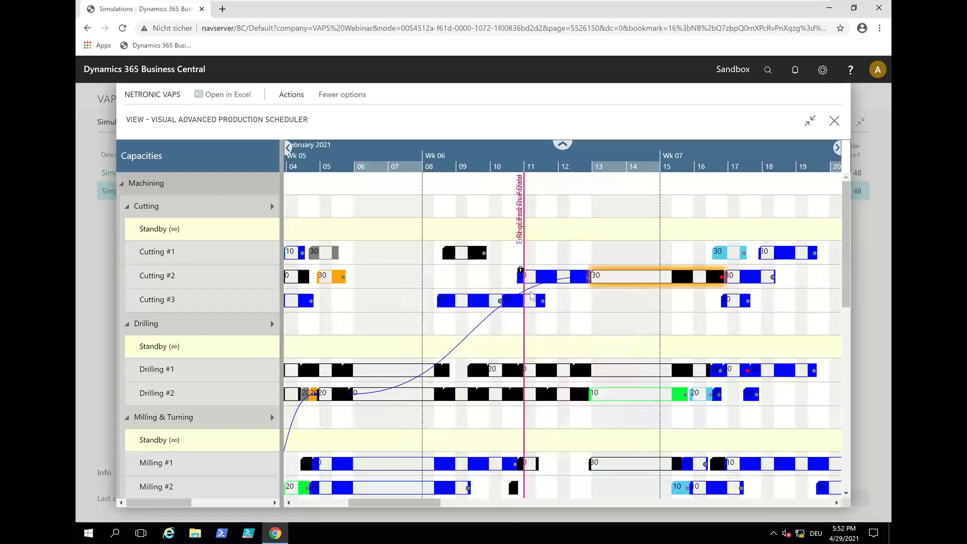
Step: Apply Change Pinned Operation to the pinned blue Cutting #2 operation at the frozen period's end and move it to start earlier on 10 February
left_click(548, 280)
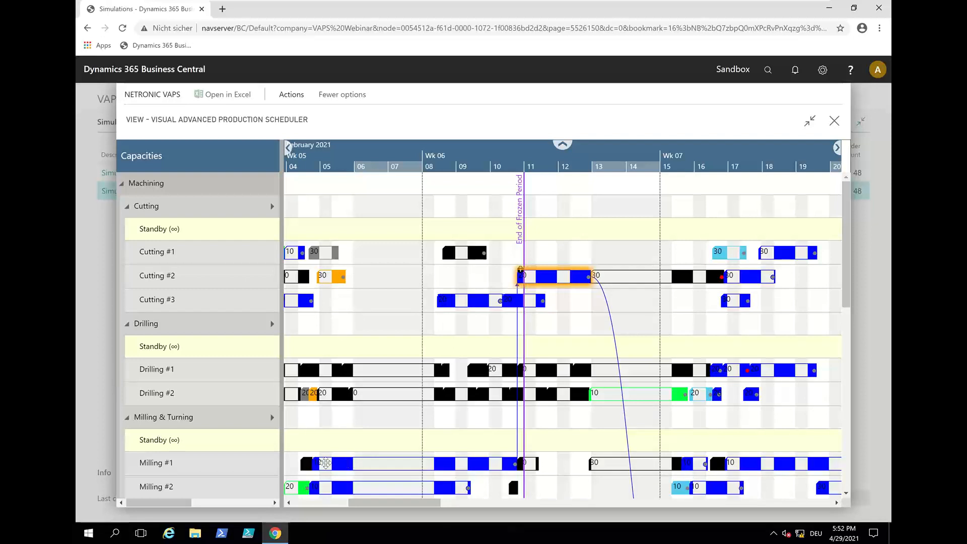
mouse_move(310, 463)
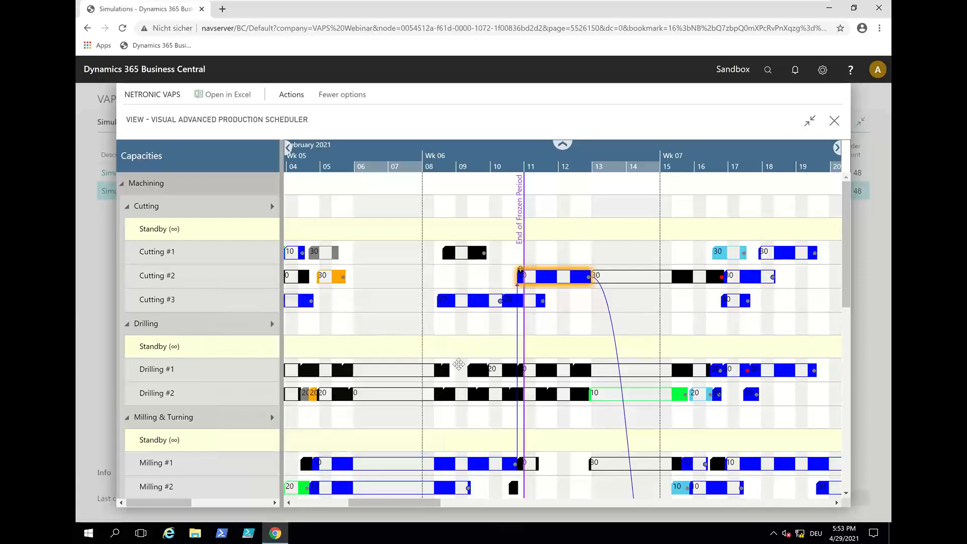
right_click(544, 283)
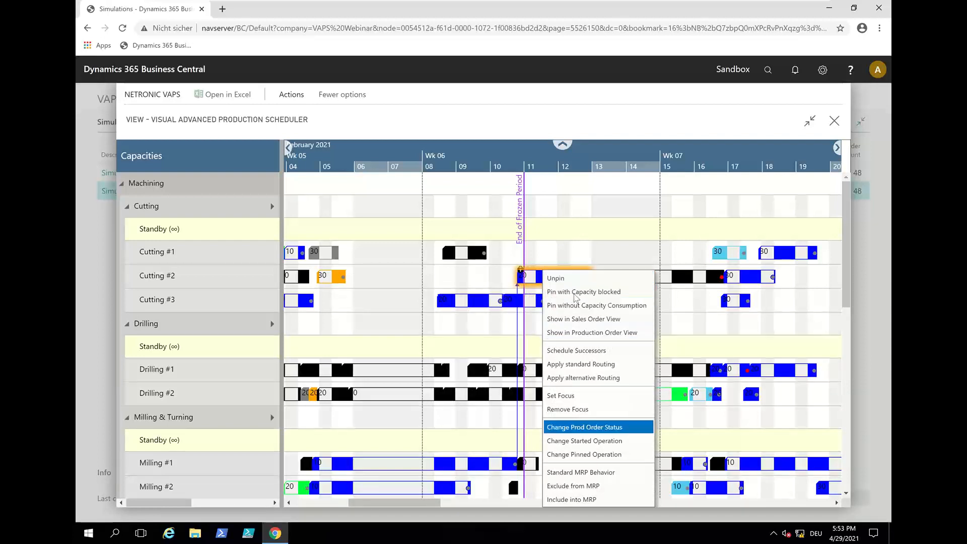
left_click(568, 459)
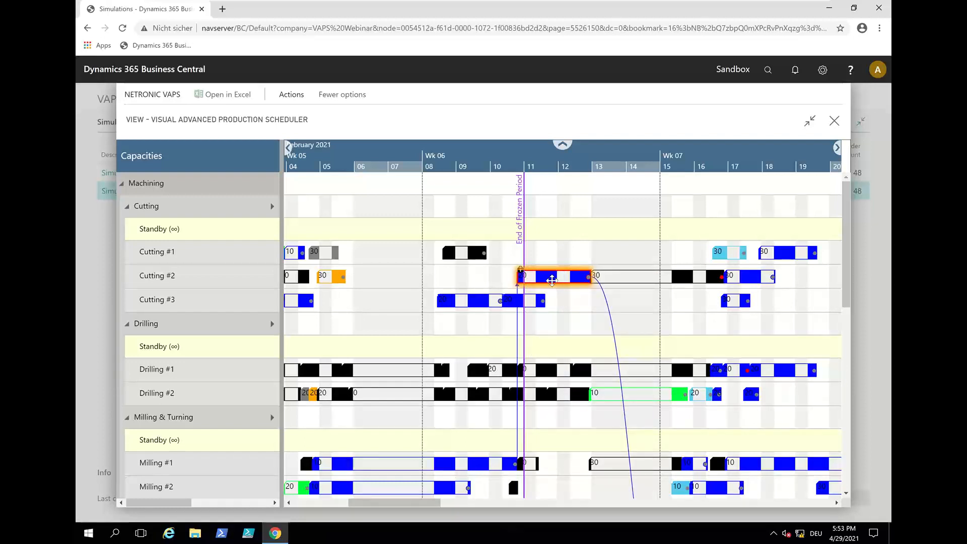
mouse_move(520, 277)
left_mouse_down()
mouse_move(491, 277)
mouse_move(523, 277)
left_mouse_up()
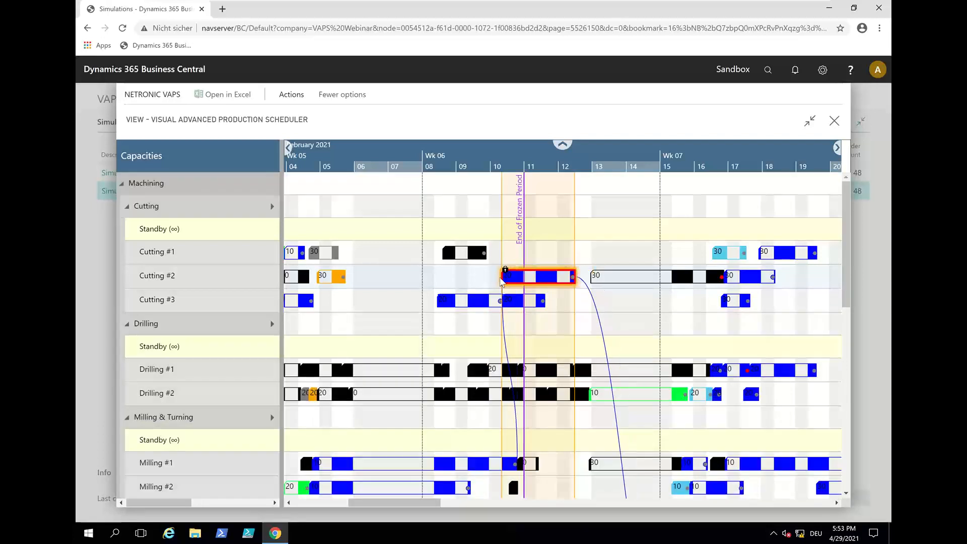
mouse_move(509, 277)
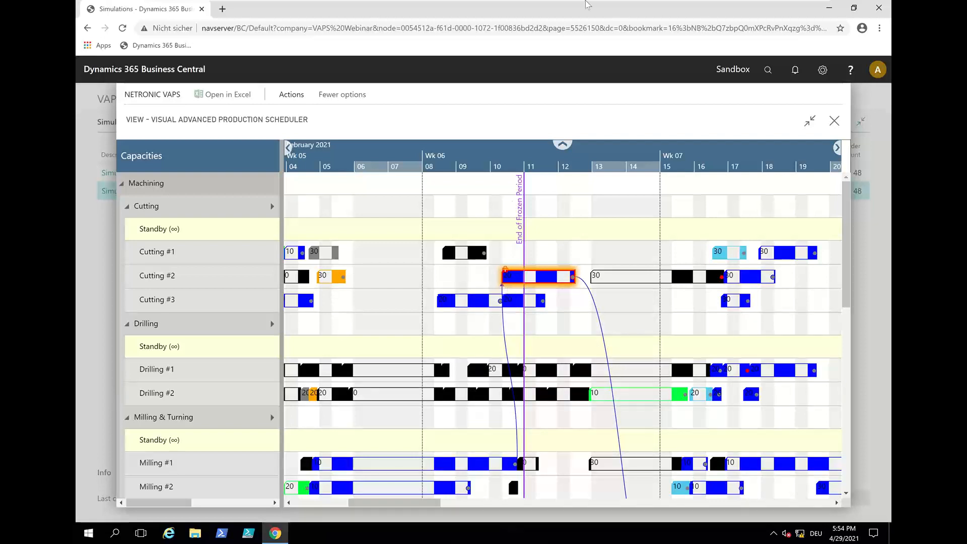
Step: Minimize the virtual machine window and switch back to the PowerPoint webinar presentation
mouse_move(795, 15)
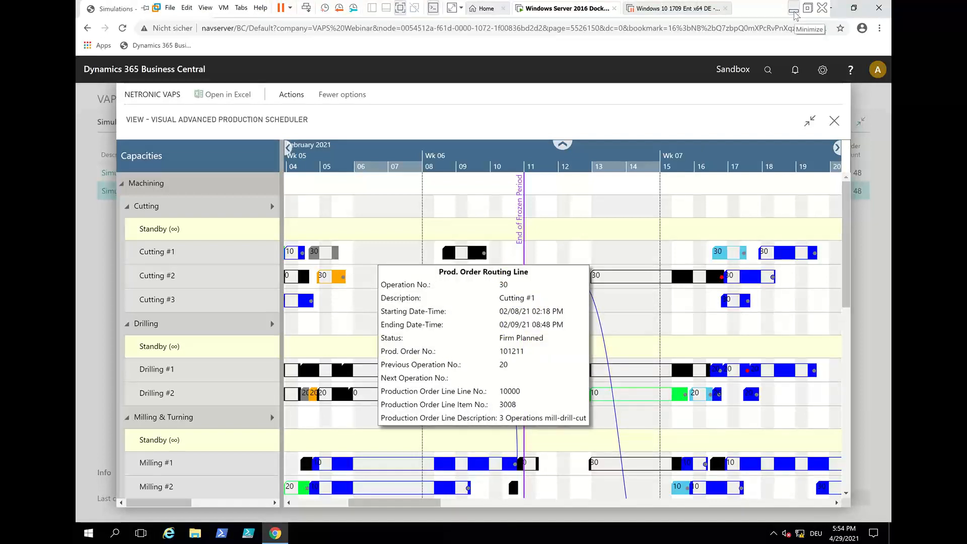
left_click(794, 14)
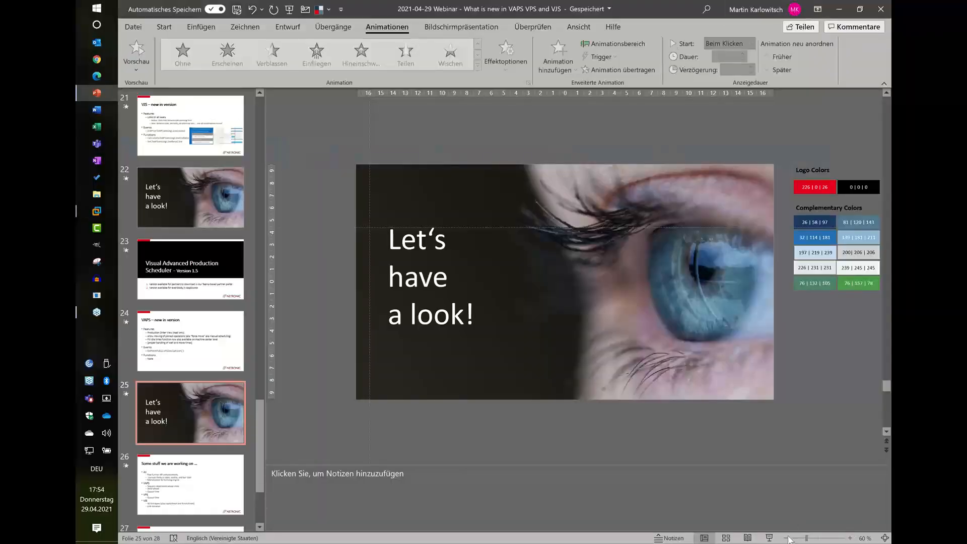